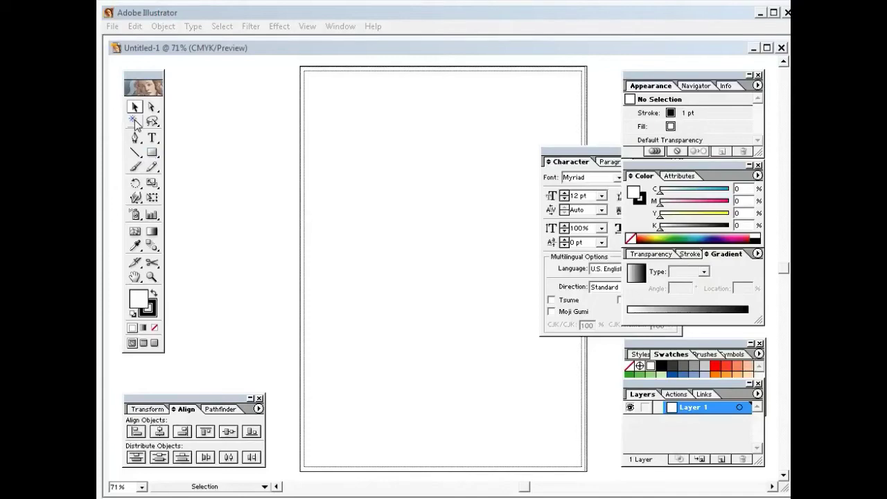
- Draw a tall narrow ellipse and convert its top and bottom anchors into sharp points
click(157, 156)
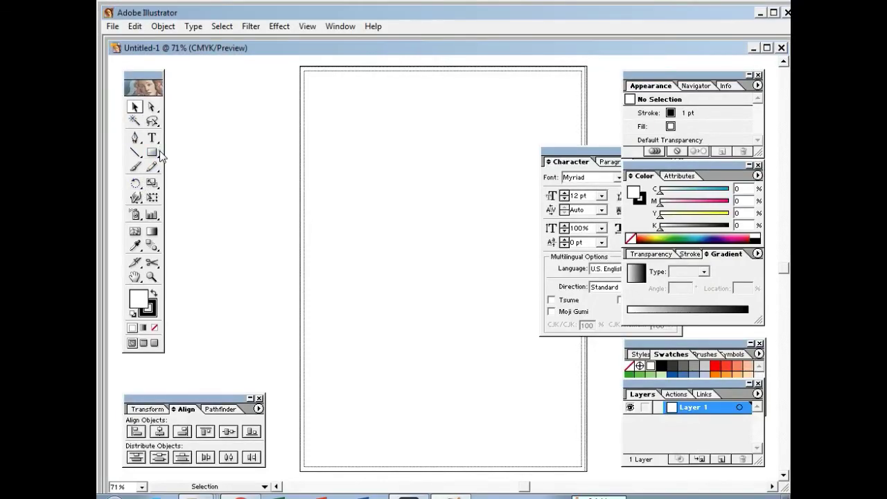
click(200, 156)
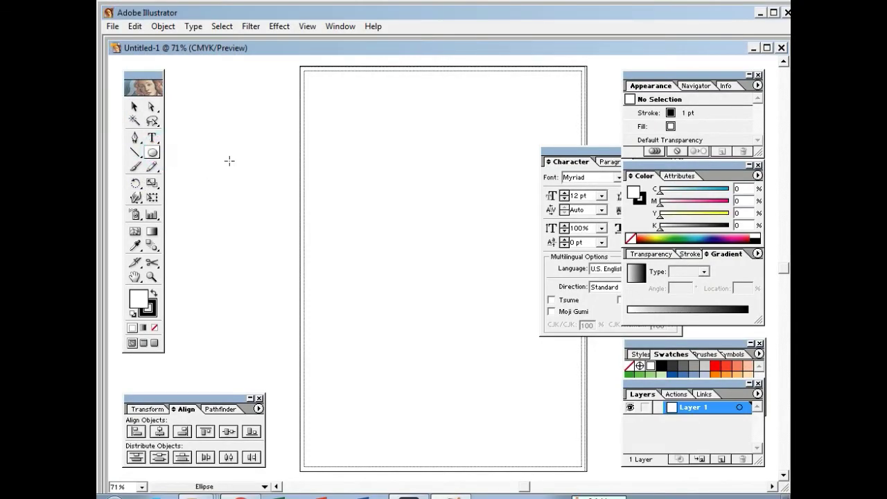
drag(355, 164, 399, 286)
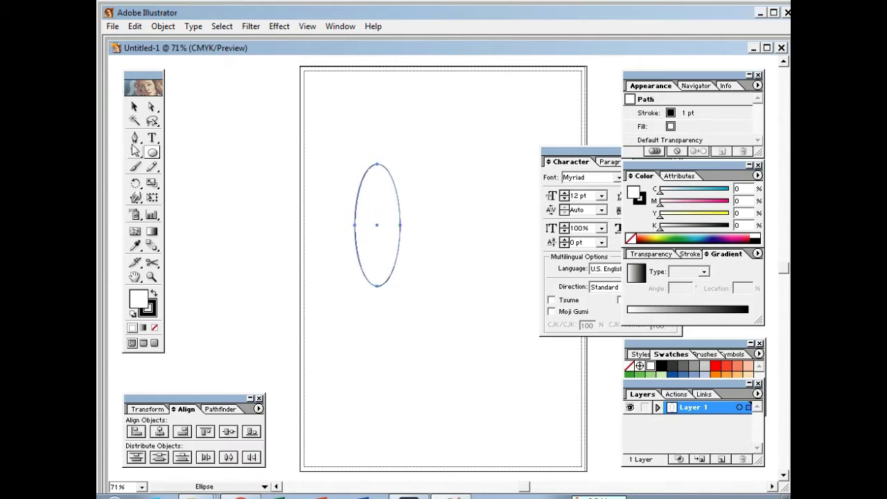
drag(135, 138, 201, 142)
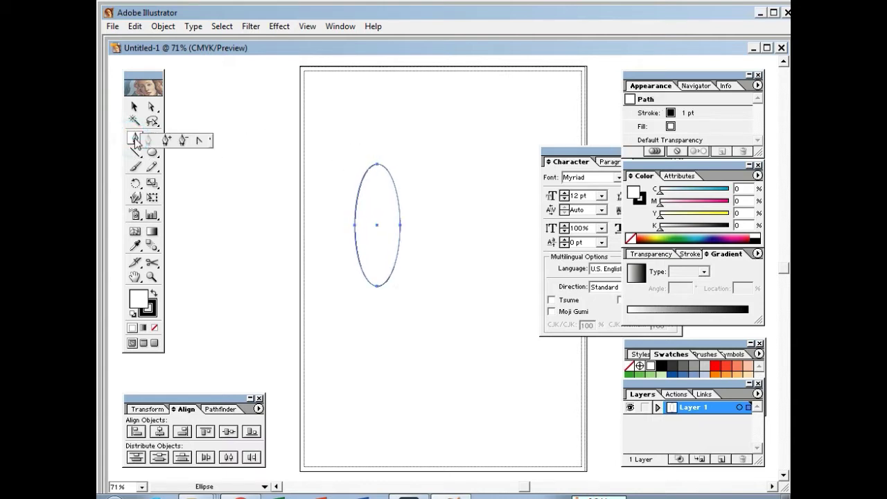
click(376, 165)
click(376, 285)
key(v)
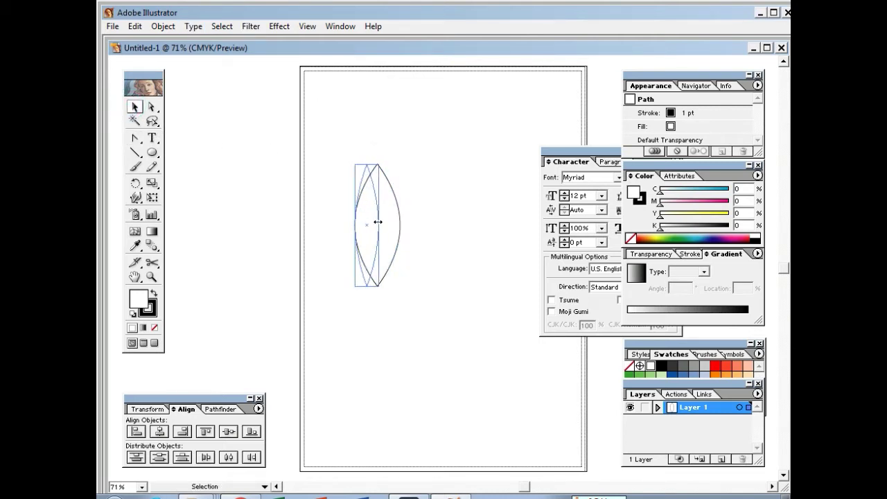
- Apply a vertical Flag warp with a bend of about 60 to the pointed ellipse
click(279, 26)
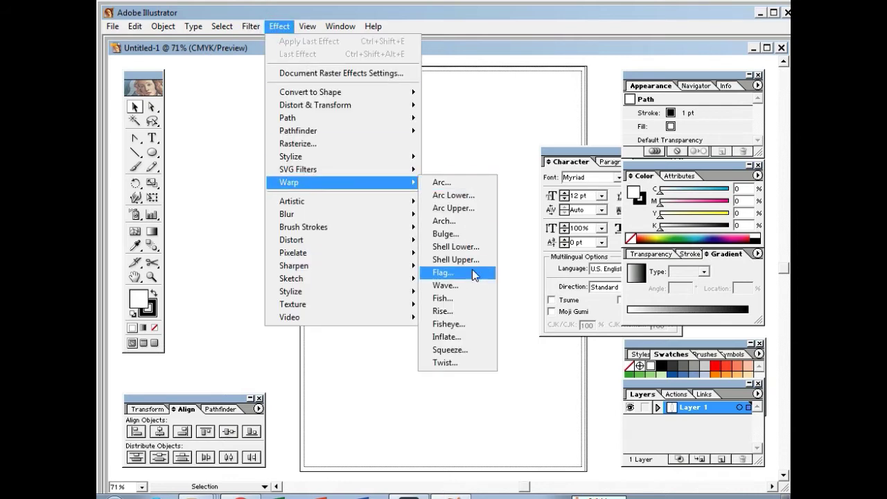
mouse_move(289, 183)
click(472, 271)
mouse_move(442, 169)
mouse_down()
mouse_move(245, 164)
mouse_move(557, 189)
mouse_up()
click(619, 252)
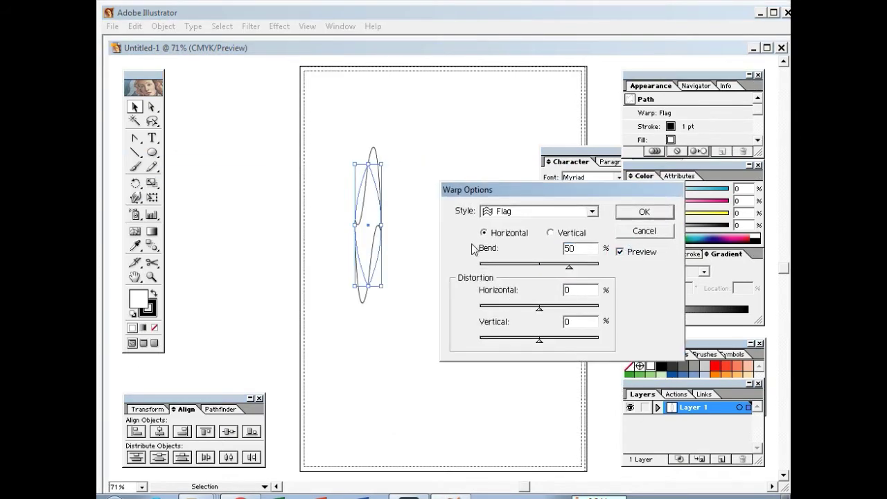
click(550, 233)
drag(569, 266, 578, 265)
click(644, 211)
- Expand the warped shape's appearance and move it left of the page
click(153, 29)
click(179, 168)
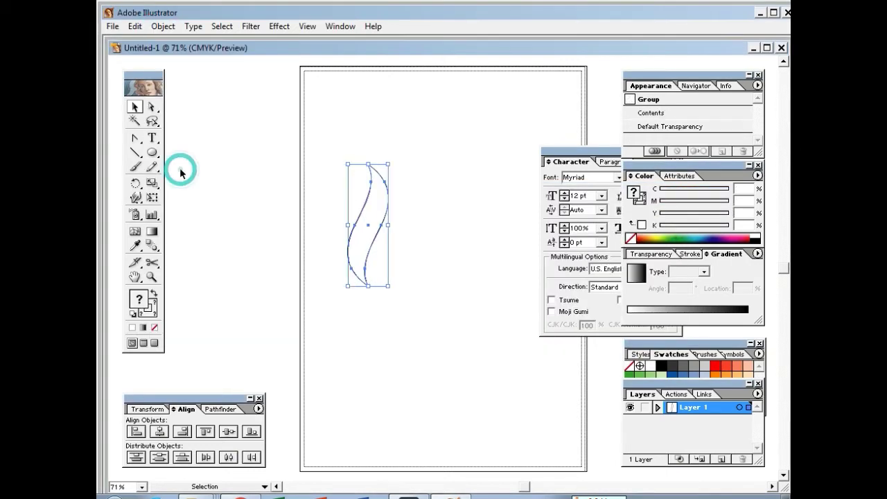
drag(382, 217, 228, 204)
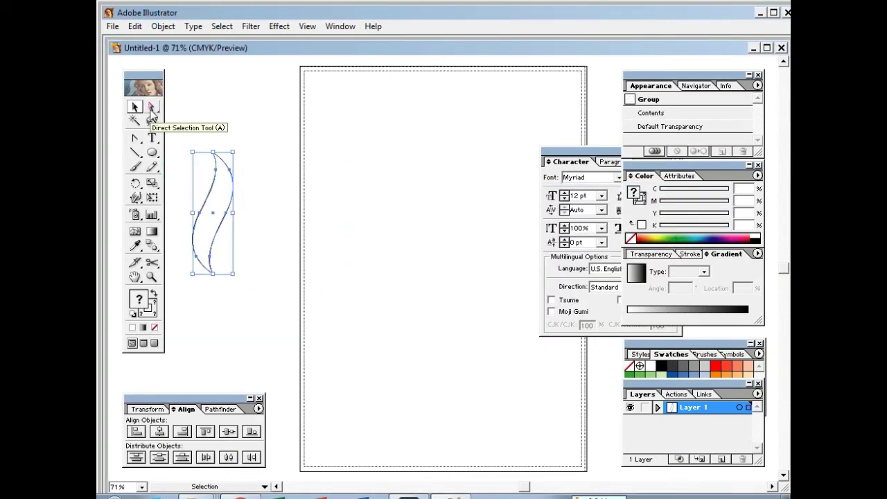
- Draw a three-sided polygon and rotate it 180° so it points downward
click(383, 162)
drag(152, 153, 215, 153)
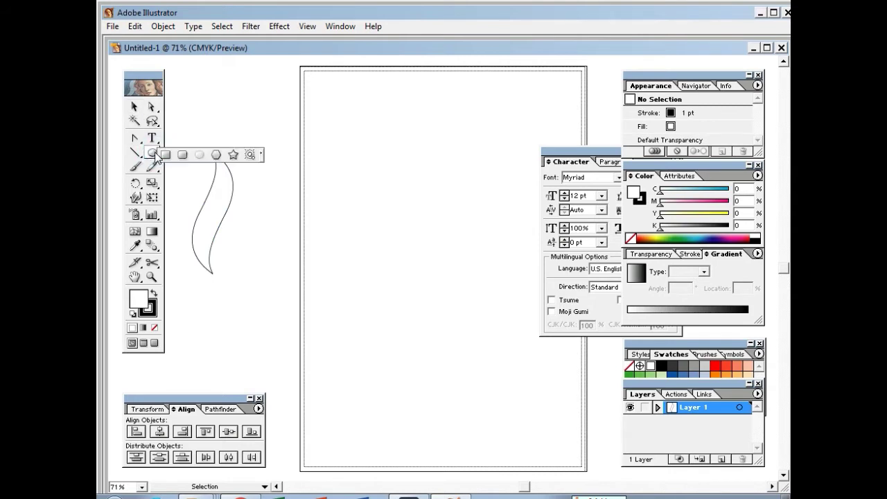
mouse_move(353, 161)
mouse_down()
mouse_move(398, 215)
mouse_move(454, 219)
mouse_up()
key(Down)
key(Down)
key(Down)
click(134, 107)
drag(321, 134, 367, 272)
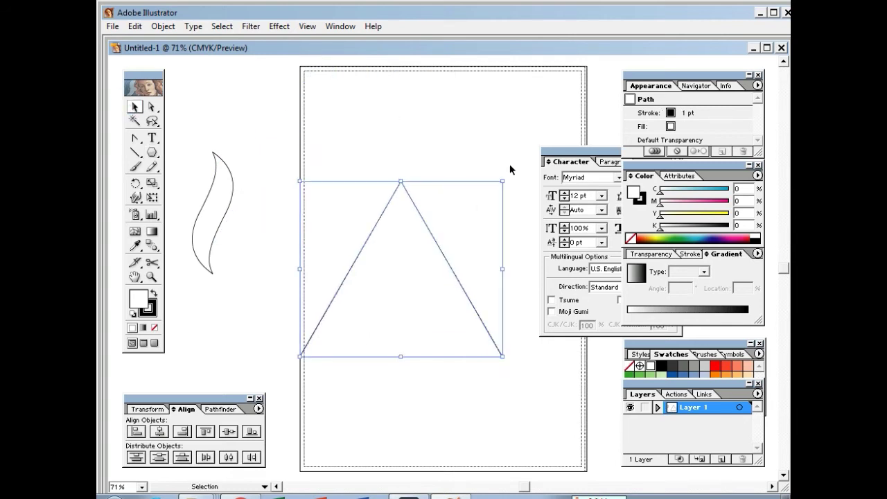
drag(511, 181, 311, 330)
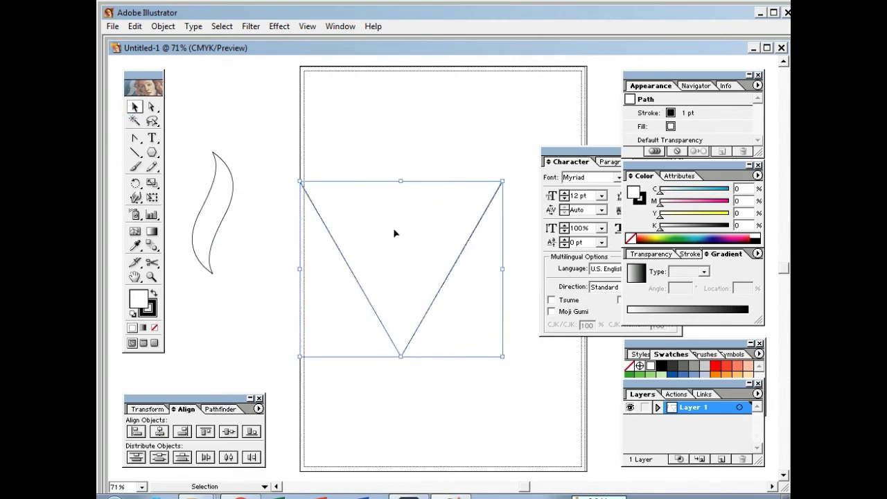
- Make a smaller copy of the triangle and align it centered inside the outer one
drag(501, 182, 482, 199)
drag(348, 234, 548, 268)
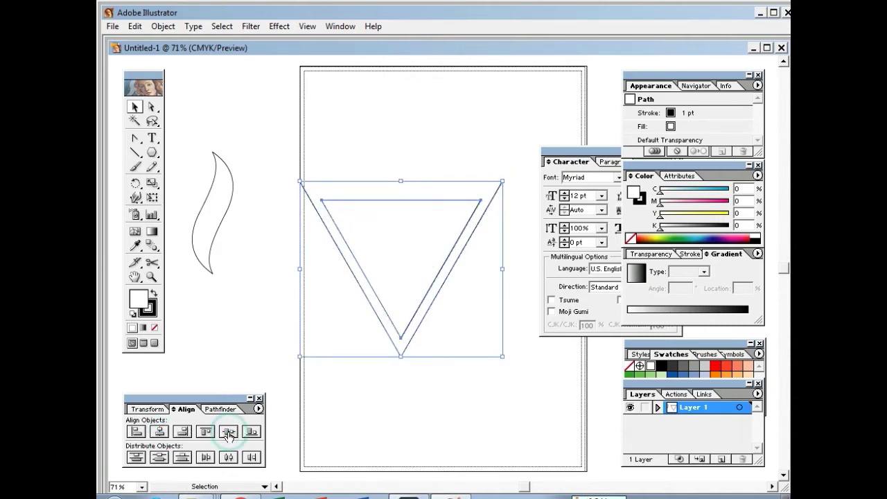
click(469, 428)
click(477, 201)
drag(479, 200, 463, 216)
click(510, 333)
click(402, 215)
shift+click(388, 182)
click(159, 430)
click(391, 257)
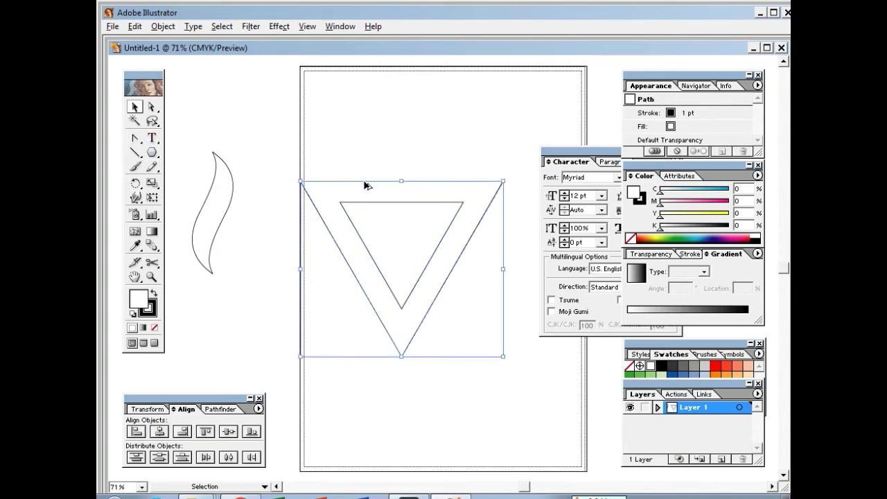
- Copy the outer triangle, rotate it to point upward, and enlarge it over the shield
drag(364, 181, 371, 104)
drag(485, 107, 291, 283)
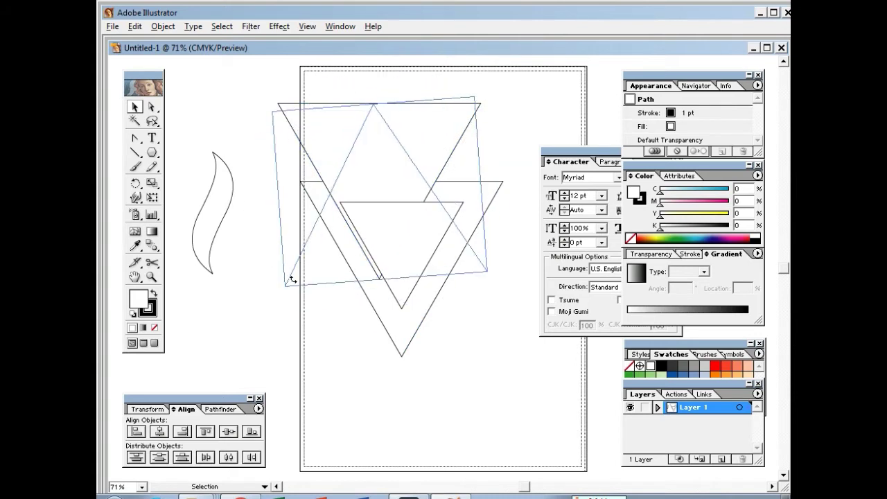
drag(383, 162, 404, 165)
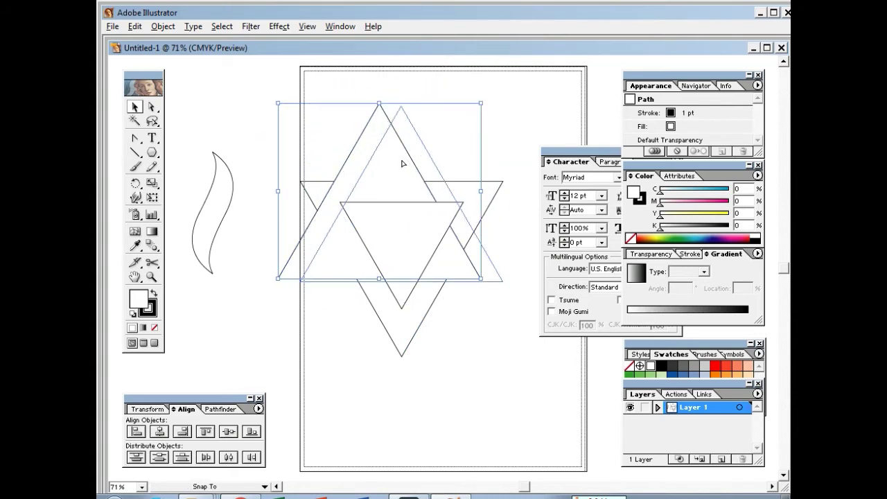
mouse_move(501, 281)
mouse_down()
mouse_move(547, 321)
mouse_move(504, 362)
mouse_up()
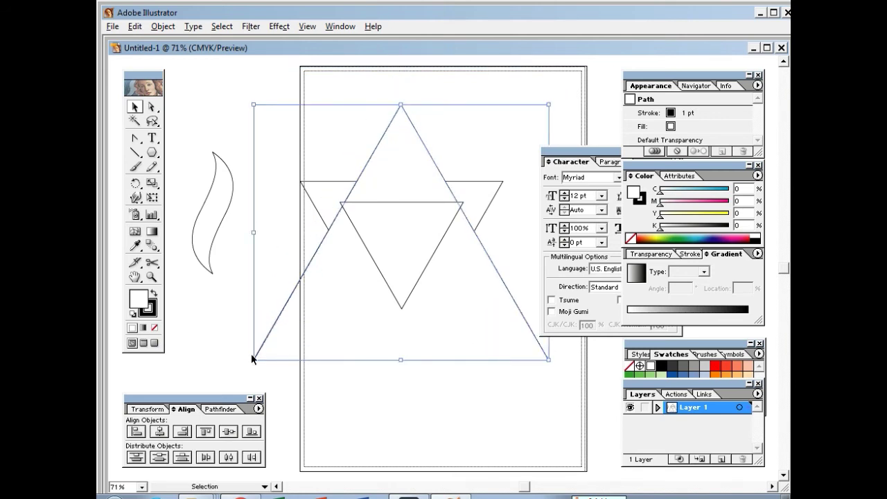
drag(256, 361, 174, 395)
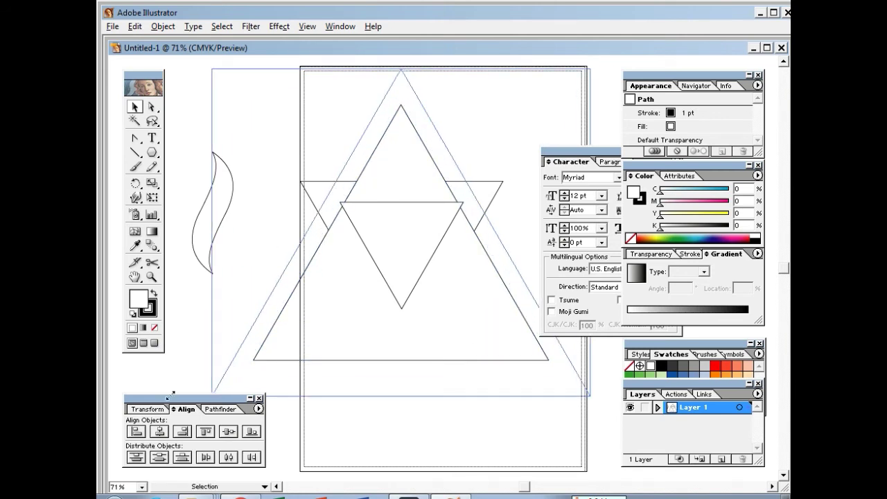
- Divide the overlapping triangles with Pathfinder and delete the apex and leftover pieces
shift+click(372, 181)
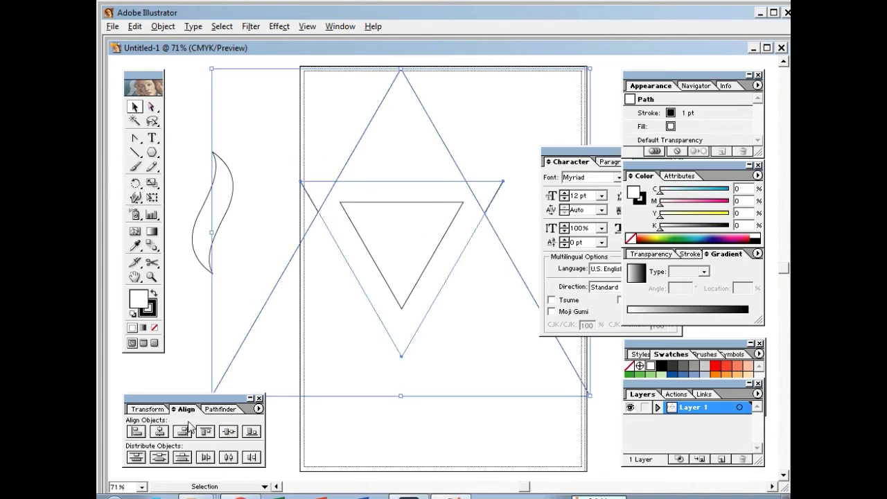
click(219, 409)
key(ctrl+g)
click(152, 106)
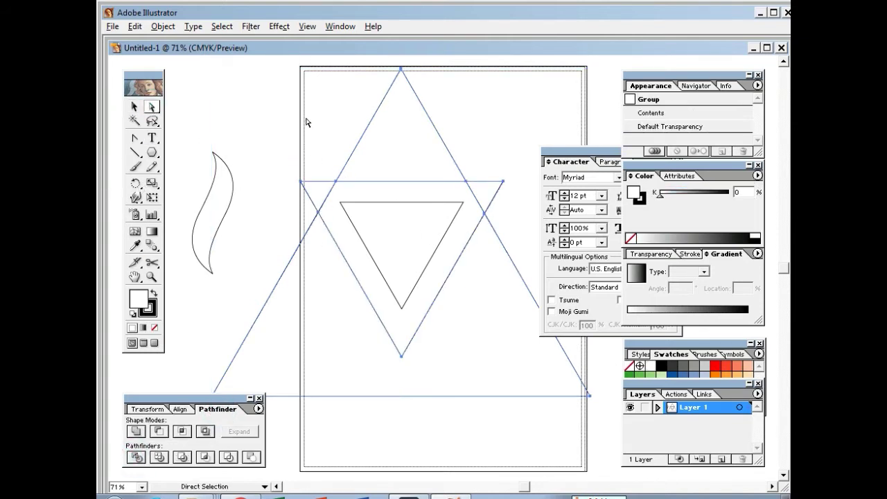
click(390, 134)
key(Delete)
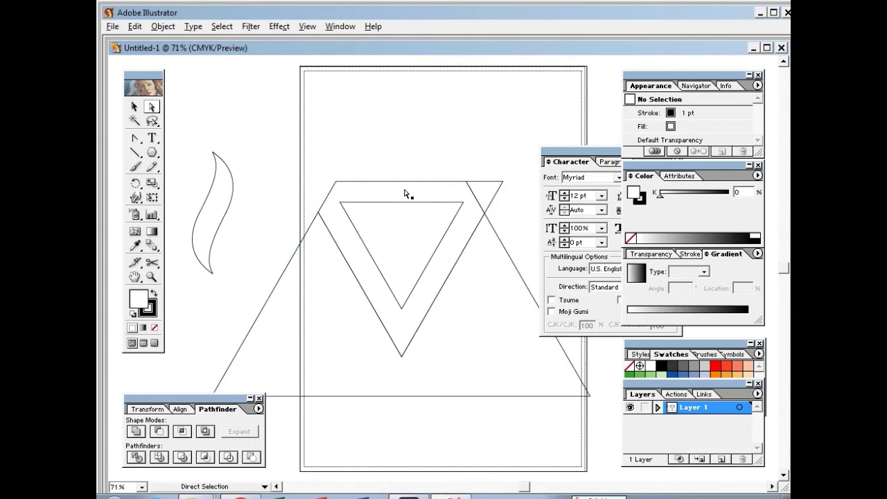
click(504, 323)
key(Delete)
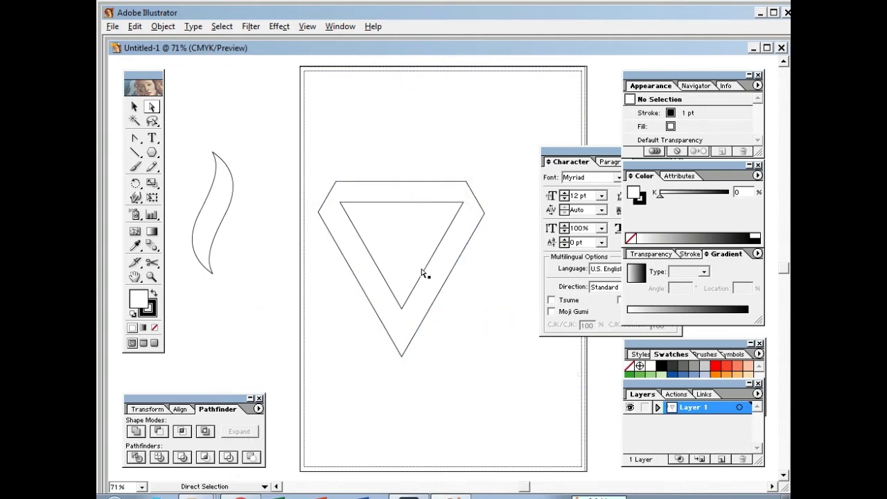
- Enlarge the shield and inner triangle together, then nudge the inner triangle down
click(133, 105)
drag(301, 158, 408, 370)
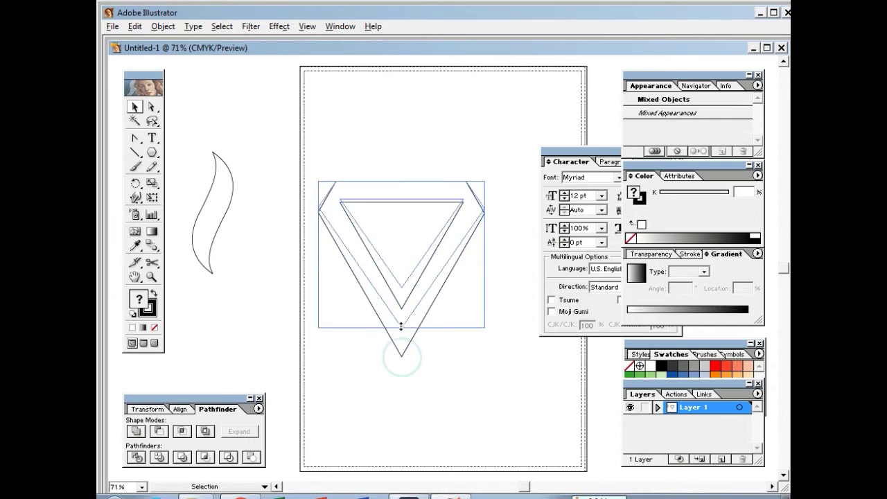
drag(485, 315, 562, 397)
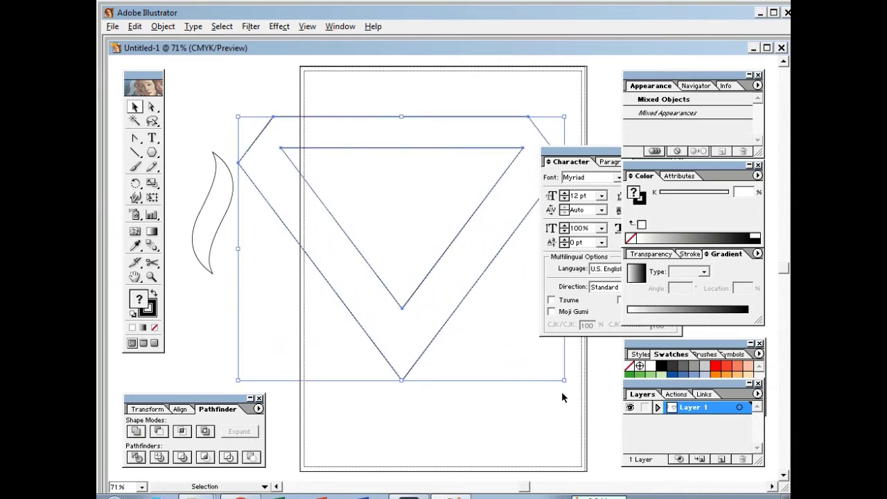
click(445, 87)
click(429, 183)
key(Down)
key(Down)
key(Down)
click(367, 398)
- Add a letter s text object at the top of the page
click(152, 137)
click(372, 81)
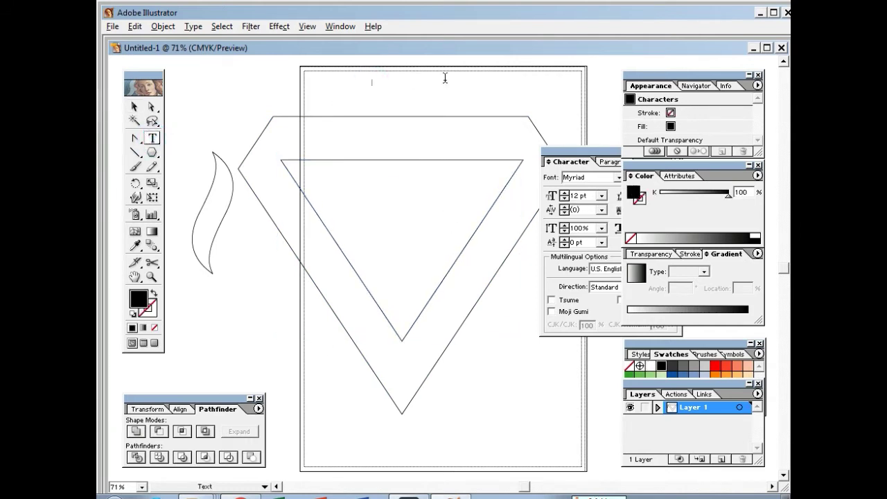
click(134, 107)
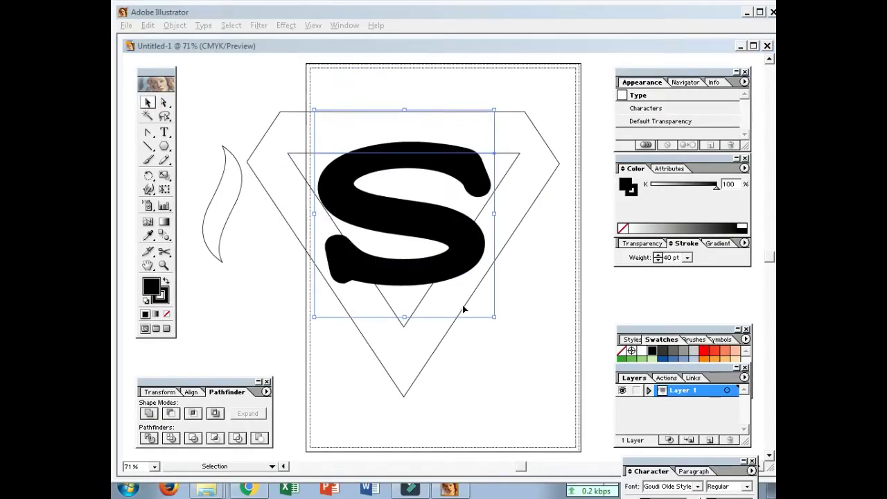
- Move the S over the shield, convert it to outlines, and stretch it slightly downward
drag(405, 231, 412, 220)
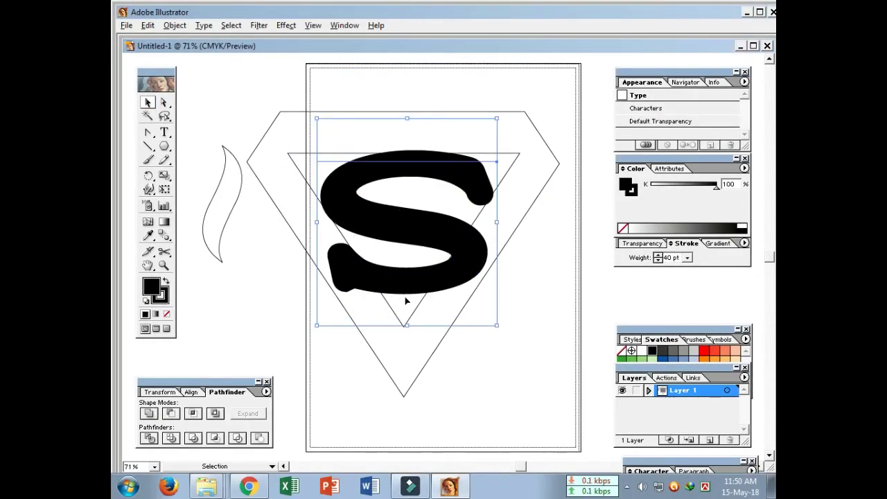
key(ctrl+shift+o)
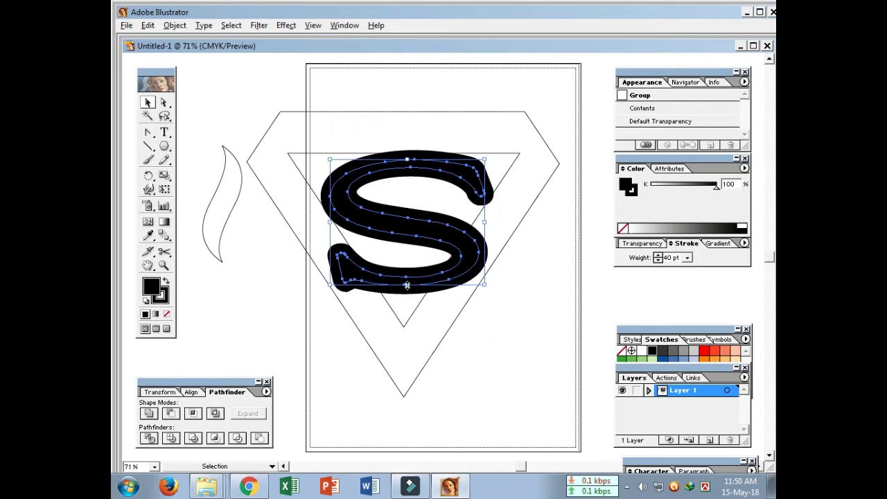
drag(407, 285, 406, 291)
- Taper the S's bottom with Free Distort and expand its appearance
click(285, 25)
mouse_move(320, 100)
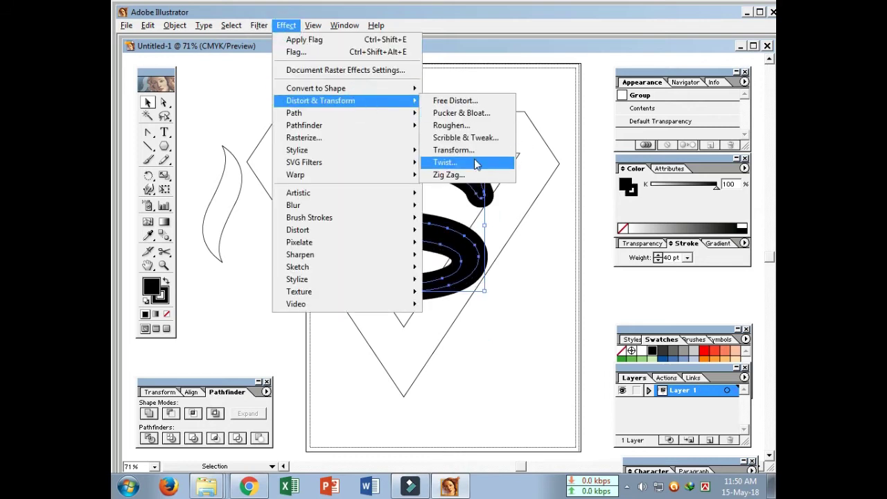
click(478, 101)
drag(374, 286, 393, 292)
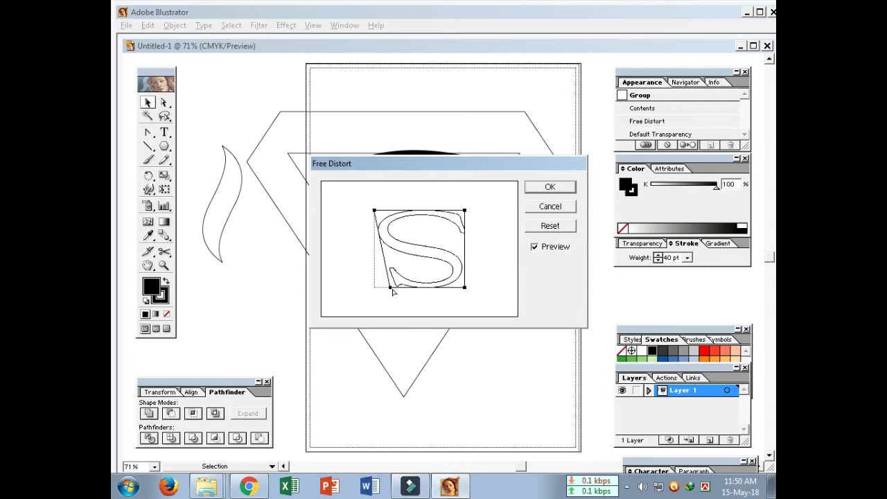
drag(463, 288, 447, 290)
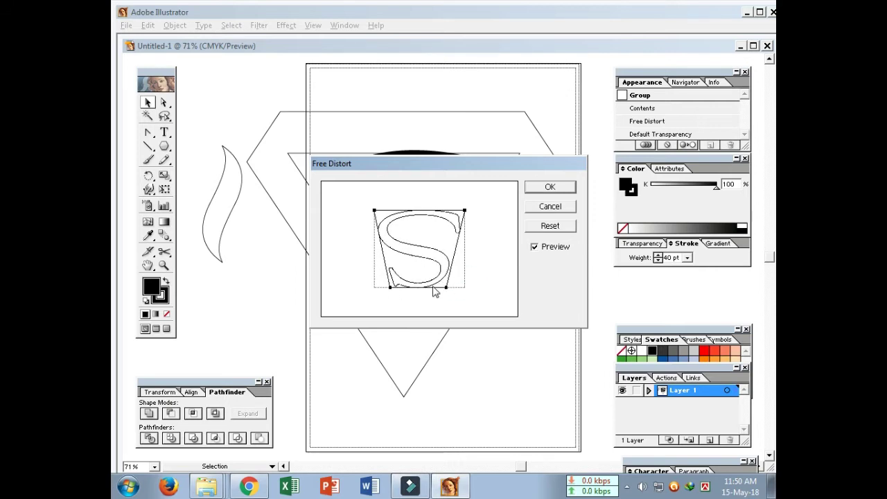
click(537, 188)
click(174, 25)
click(210, 163)
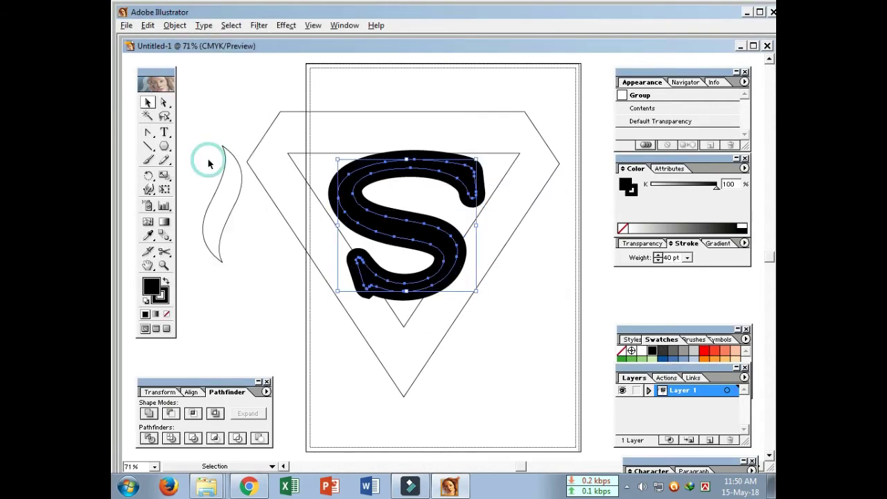
- Widen the S on both sides and outline its thick stroke into a filled shape
drag(475, 224, 492, 224)
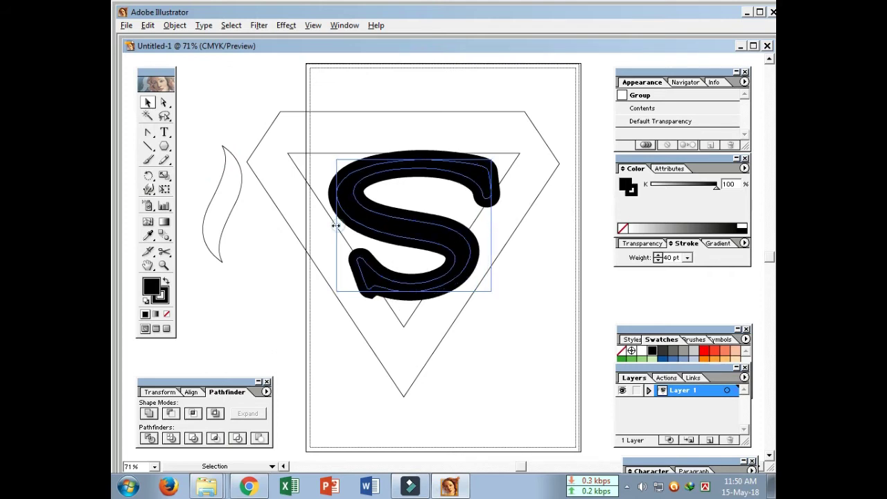
drag(335, 225, 323, 225)
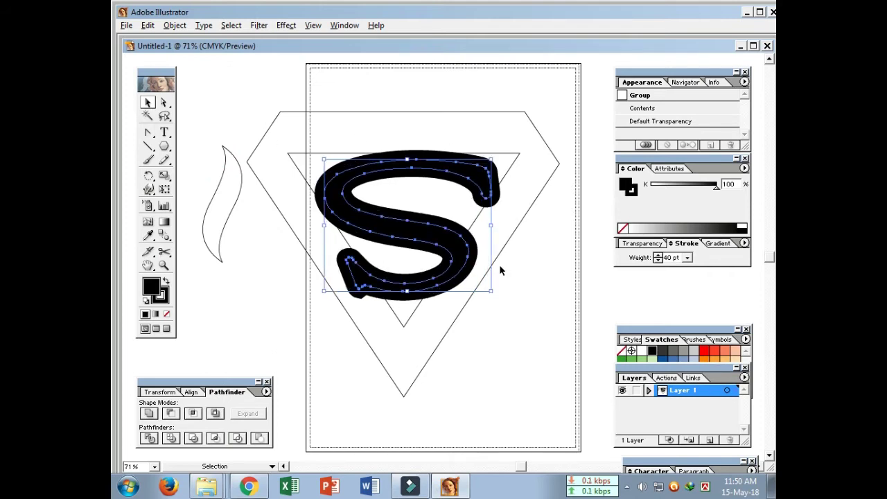
click(174, 25)
click(190, 148)
click(531, 206)
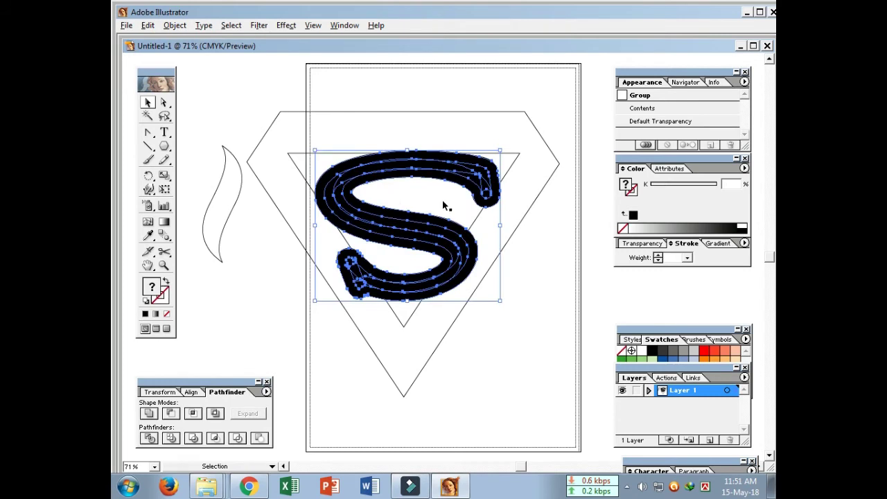
- Zoom in on the S's top end with Direct Selection and adjust its anchors, undoing a misstep
click(599, 277)
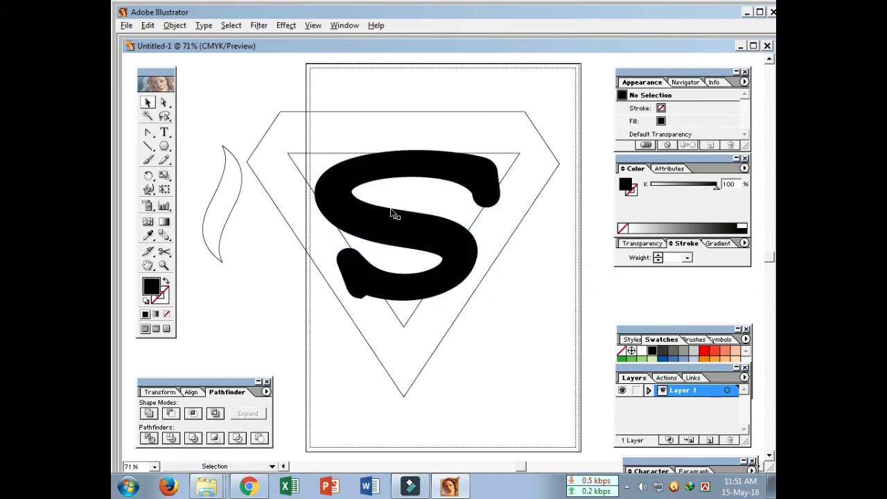
click(164, 102)
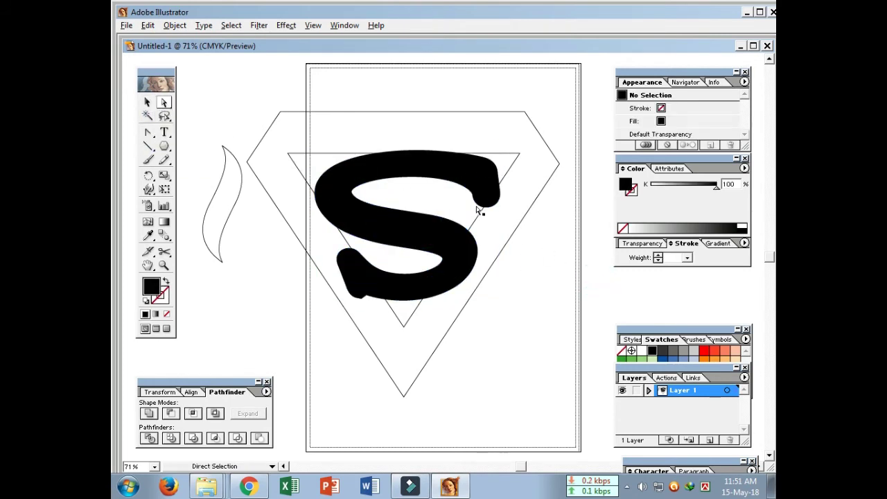
click(475, 174)
click(447, 228)
click(455, 263)
click(374, 210)
mouse_move(374, 209)
mouse_down()
mouse_move(436, 201)
mouse_move(319, 340)
mouse_move(368, 349)
mouse_up()
key(ctrl+z)
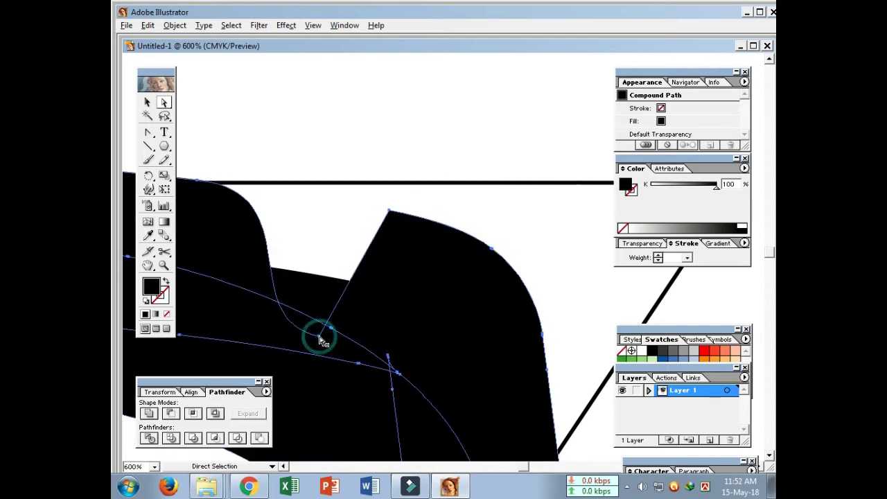
drag(317, 341, 300, 376)
key(ctrl+minus)
key(ctrl+minus)
key(ctrl+minus)
key(ctrl+minus)
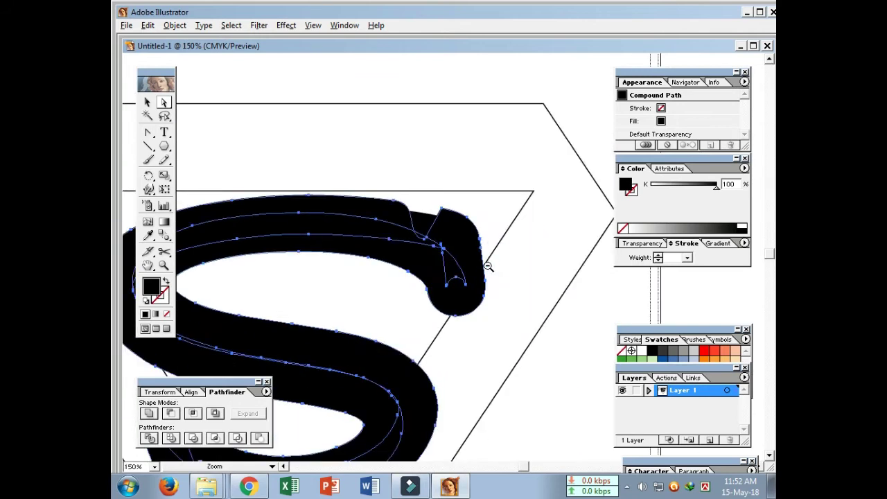
key(ctrl+minus)
click(554, 288)
- Drag anchors into a notched tip on the S's top-right edge, then reposition the S
click(411, 266)
click(403, 261)
drag(398, 227, 407, 253)
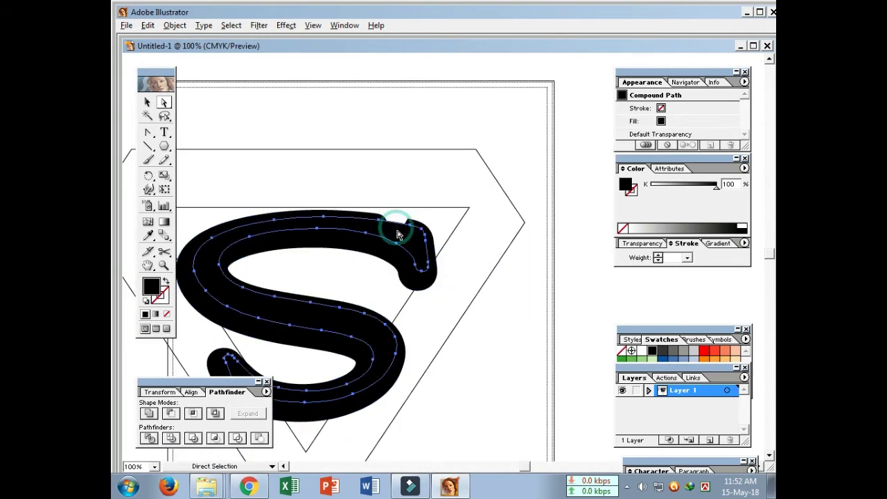
click(409, 255)
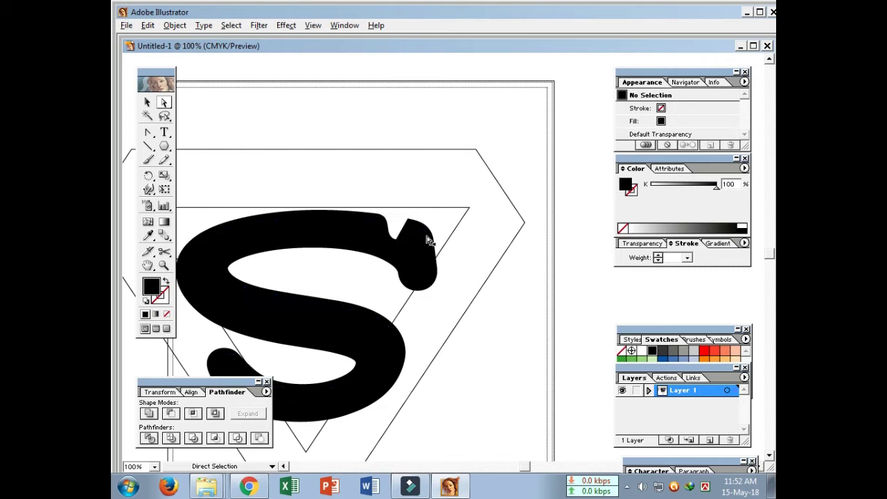
click(420, 251)
click(392, 224)
drag(392, 224, 451, 293)
click(393, 354)
ctrl+alt+click(413, 318)
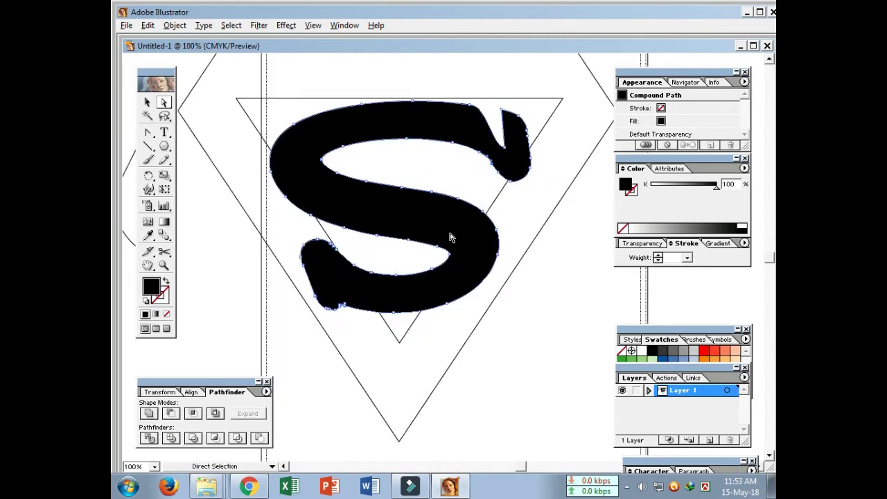
drag(450, 237, 331, 328)
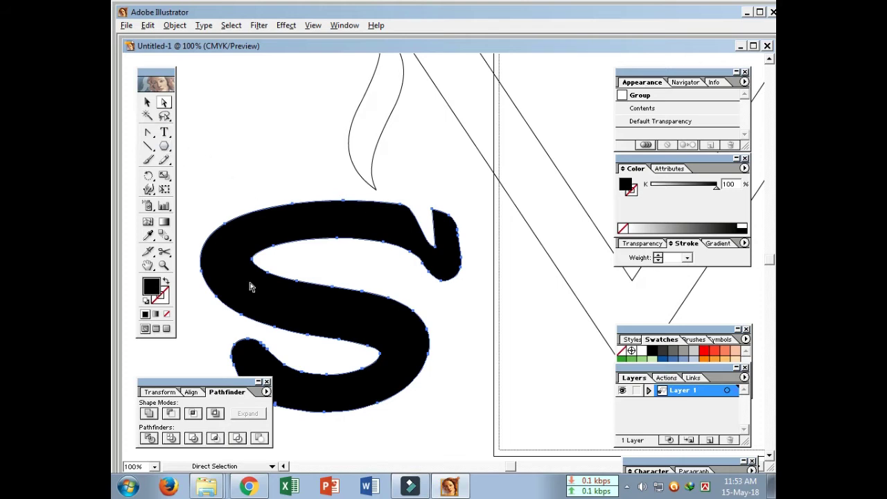
drag(292, 309, 347, 299)
- Draw a circle over the S's lower curl
ctrl+alt+click(329, 306)
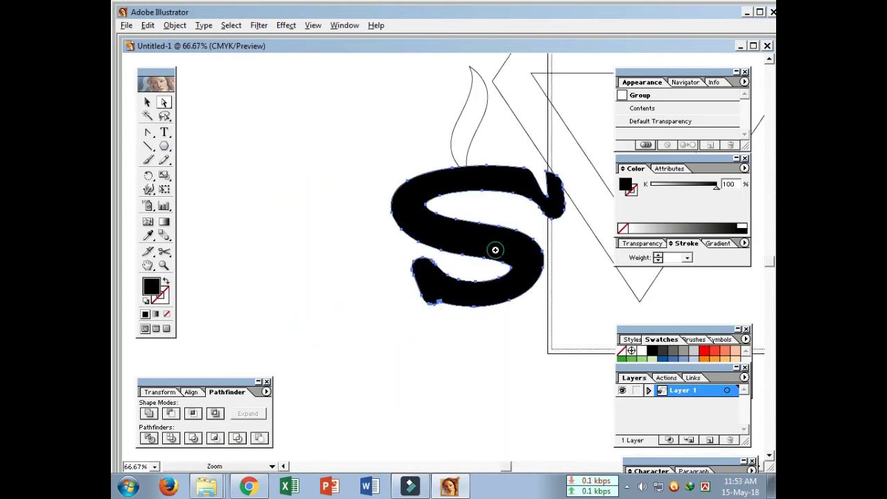
click(440, 257)
click(164, 145)
drag(165, 146, 200, 148)
mouse_move(313, 237)
mouse_down()
mouse_move(478, 428)
mouse_move(524, 438)
mouse_up()
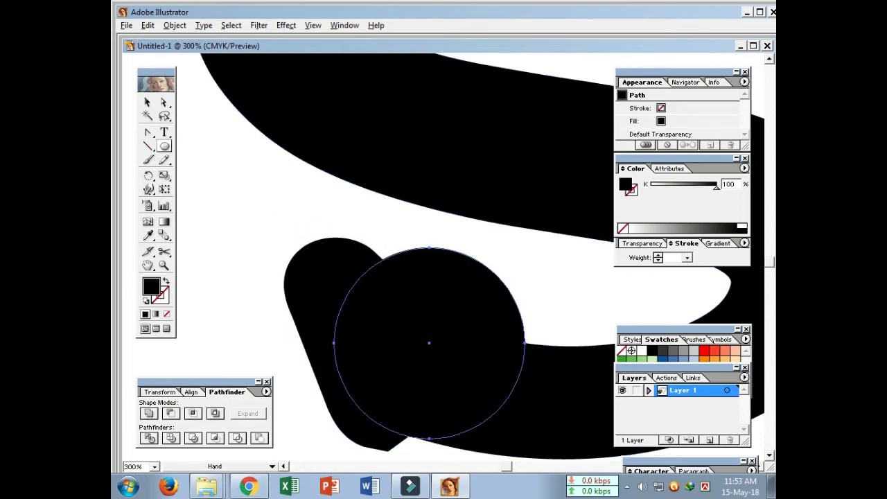
- Divide the S with the circle, delete the crescent, and merge the remaining curl pieces
click(148, 104)
drag(238, 203, 351, 309)
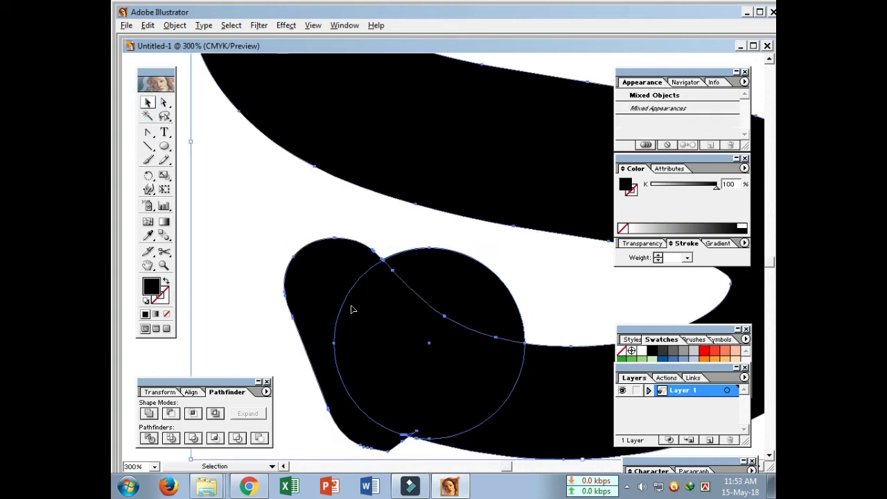
click(151, 438)
key(a)
click(308, 277)
key(Delete)
click(563, 425)
drag(301, 239, 495, 437)
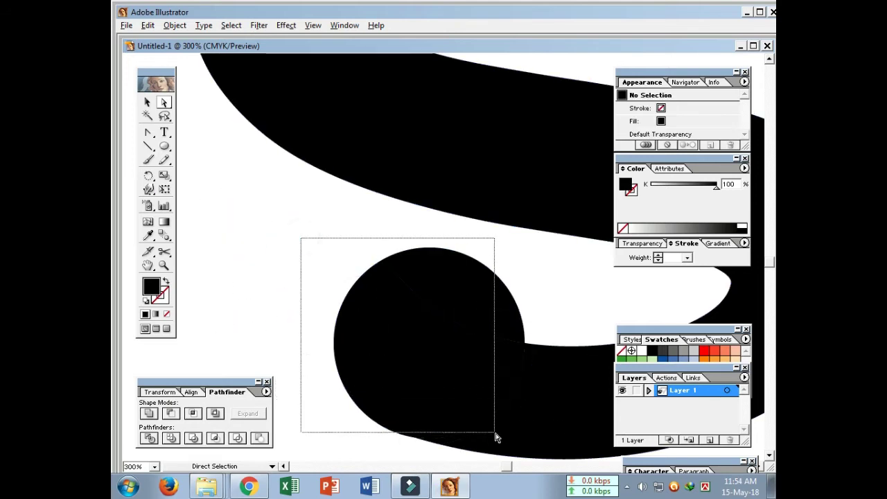
click(148, 413)
click(248, 412)
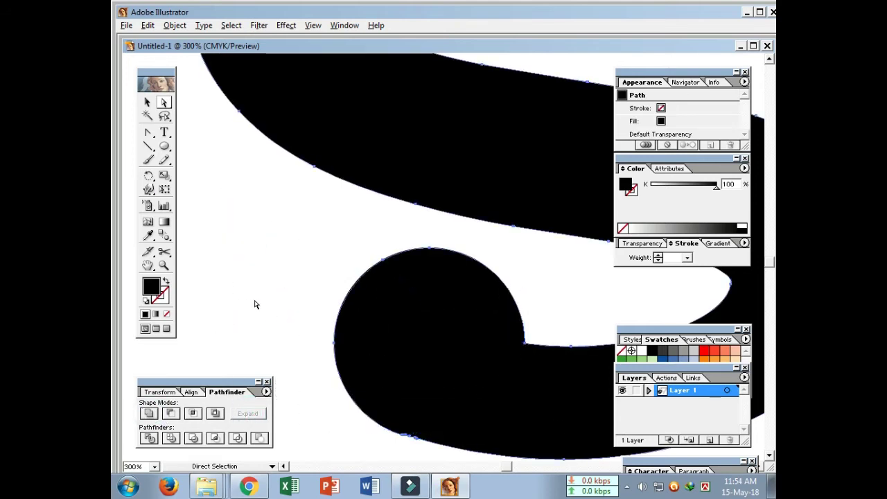
- Draw a triangle, turn it downward, enlarge it and place it over the S's upper end
drag(418, 235, 291, 313)
click(152, 150)
drag(164, 146, 209, 149)
drag(330, 146, 350, 201)
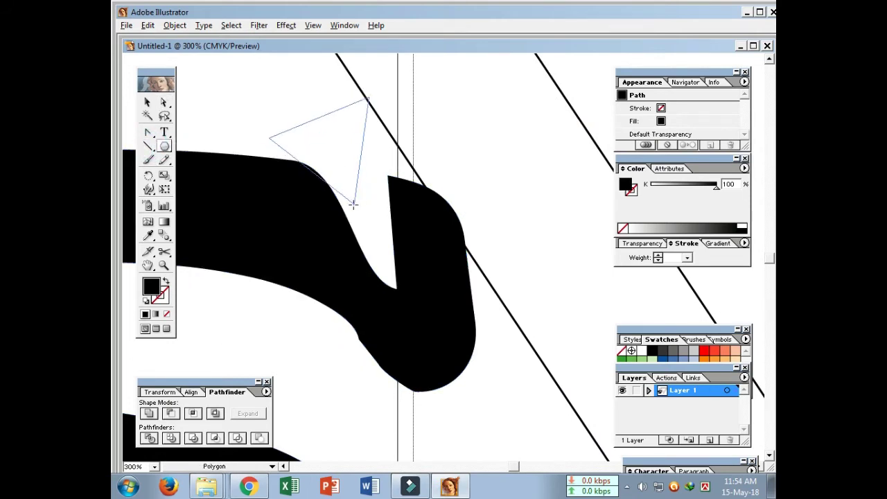
drag(330, 146, 350, 201)
click(148, 101)
drag(395, 89, 384, 79)
drag(261, 229, 388, 83)
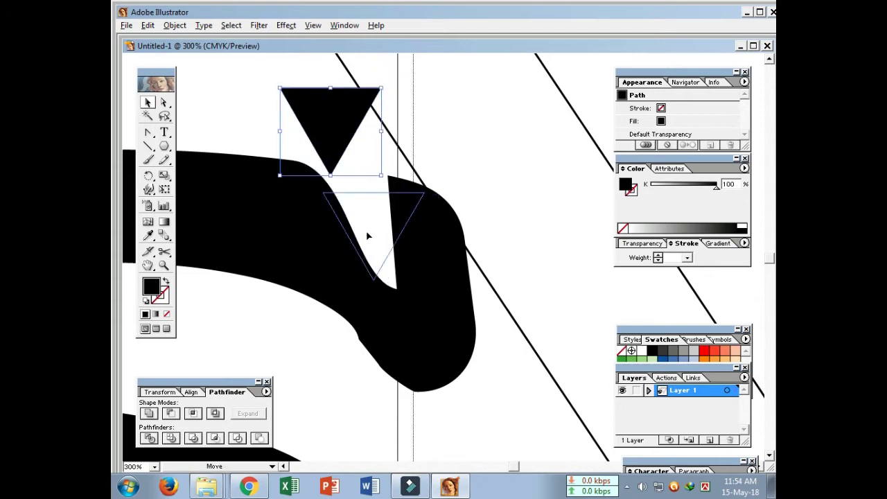
drag(323, 129, 379, 254)
drag(338, 219, 303, 159)
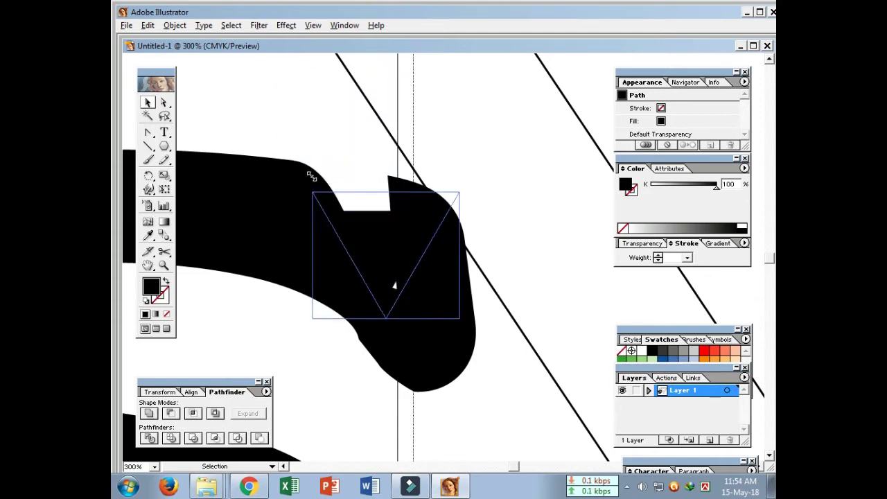
drag(362, 226, 367, 243)
- Subtract the triangle from the S to carve a V-shaped notch
key(a)
click(295, 354)
click(368, 253)
click(400, 242)
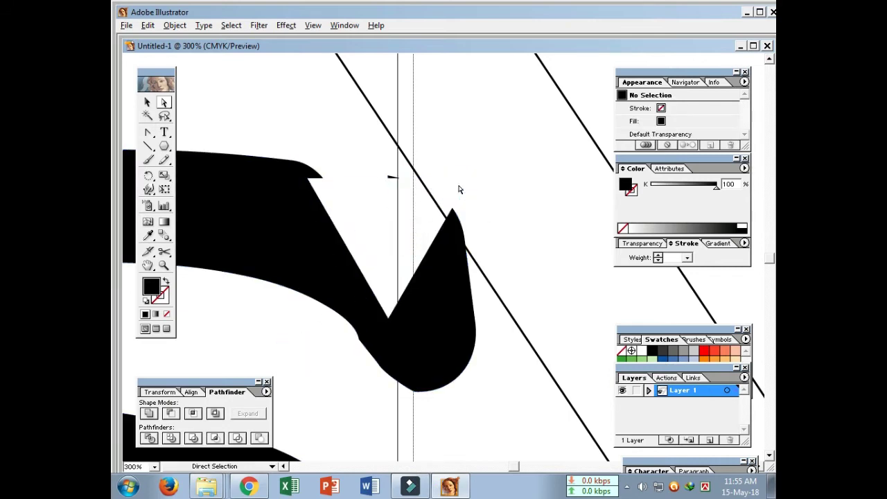
- Remove the stray path fragment left near the notch for a straight sloping edge
click(390, 178)
click(147, 145)
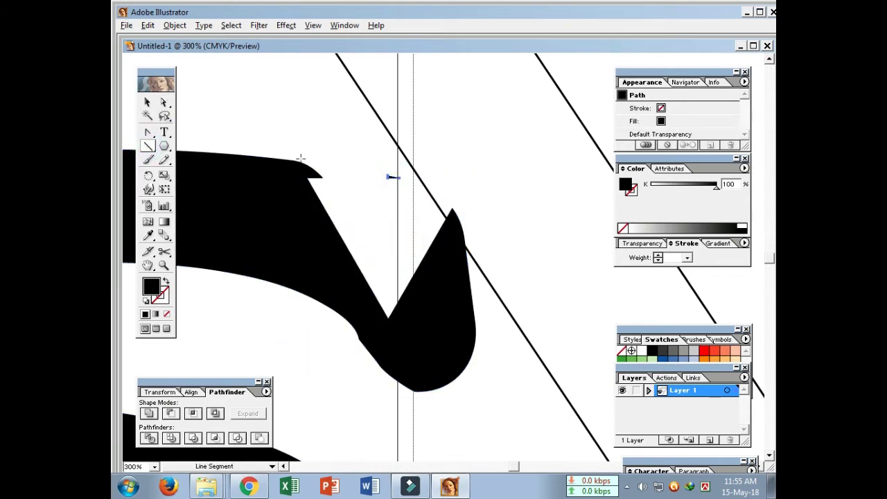
drag(319, 194, 284, 144)
key(v)
drag(227, 109, 478, 263)
key(ctrl+g)
click(164, 102)
click(307, 174)
click(340, 174)
click(390, 178)
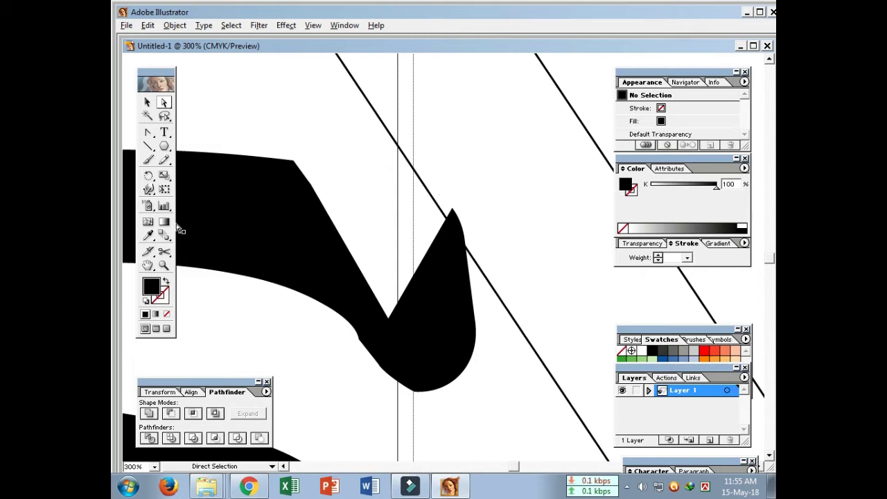
click(165, 146)
drag(252, 279, 418, 287)
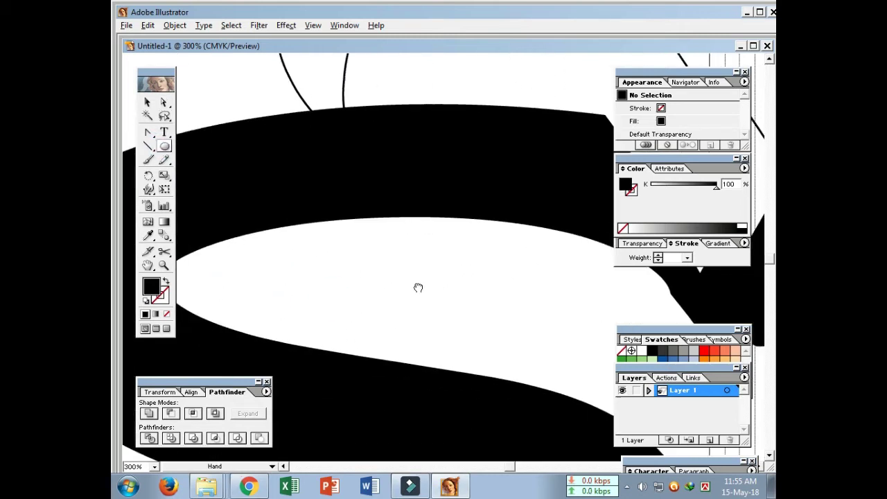
- Nudge the black S into the shield and select it with the outer diamond
key(ctrl+minus)
key(ctrl+minus)
key(ctrl+minus)
key(ctrl+minus)
key(ctrl+minus)
key(a)
click(433, 220)
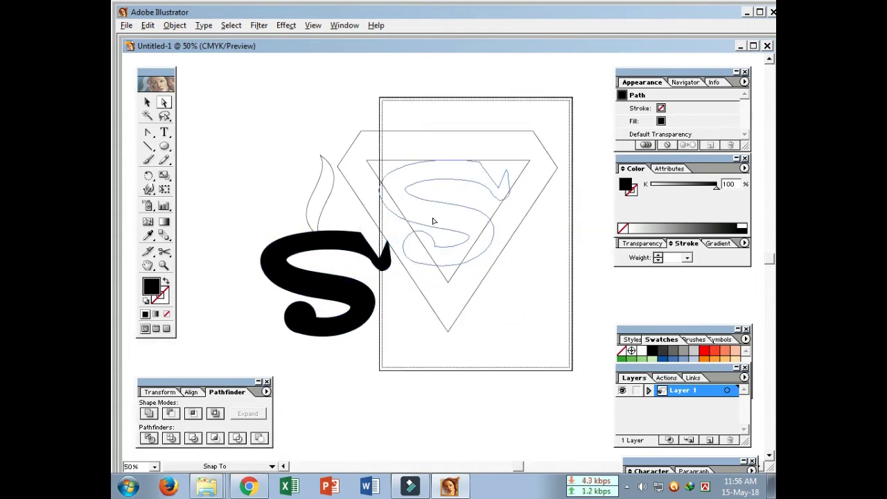
drag(432, 221, 432, 213)
drag(538, 354, 465, 235)
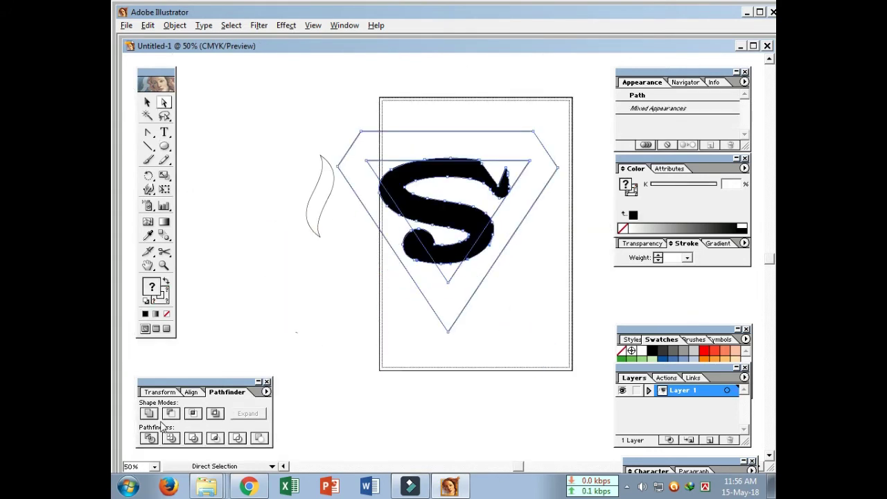
drag(531, 252, 491, 237)
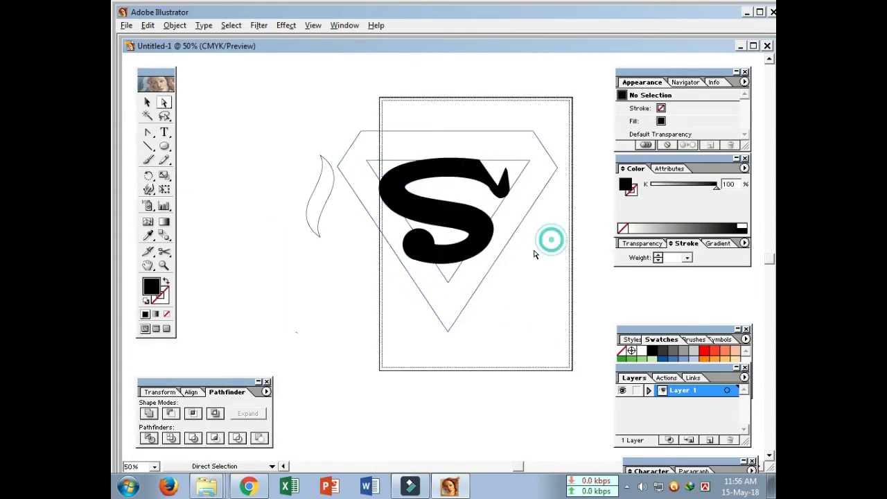
- Give the selected shapes a black fill and set their stroke to None
click(146, 299)
click(166, 282)
click(516, 416)
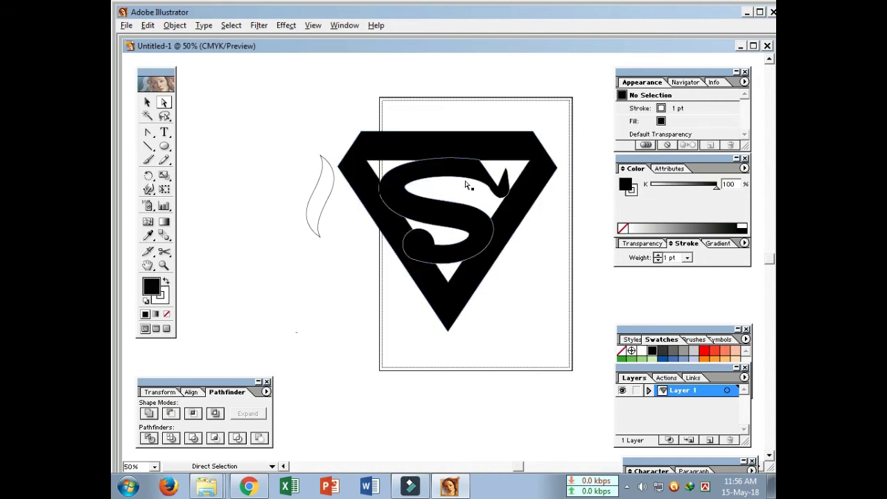
click(504, 201)
click(519, 182)
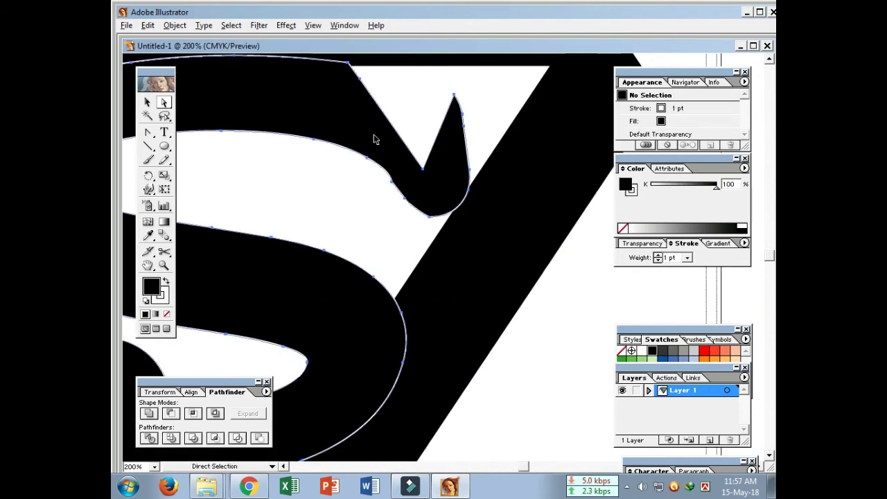
click(166, 314)
- Drag the S's upper-right spike tip up to the inner triangle's top edge
scroll(501, 188, up, 3)
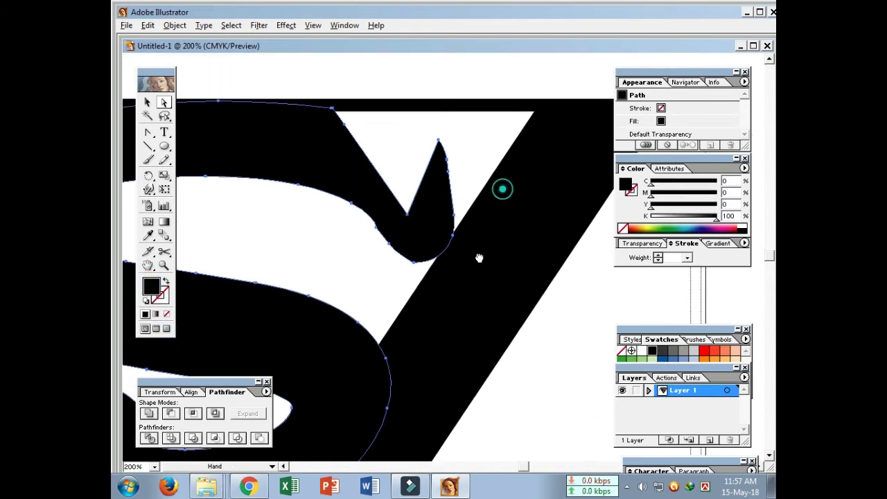
click(423, 220)
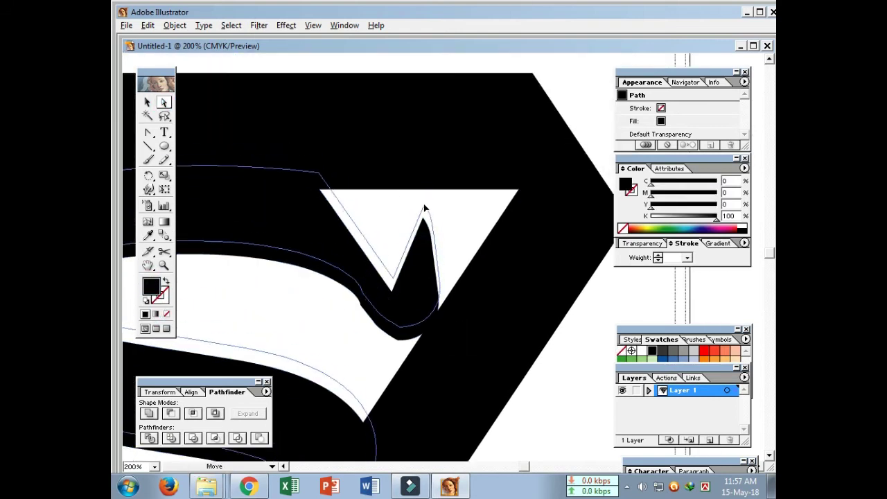
drag(423, 220, 409, 181)
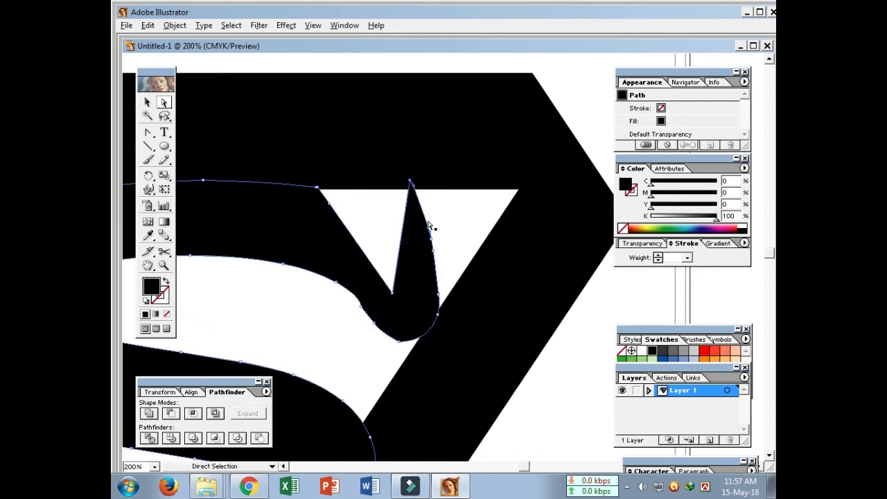
click(645, 299)
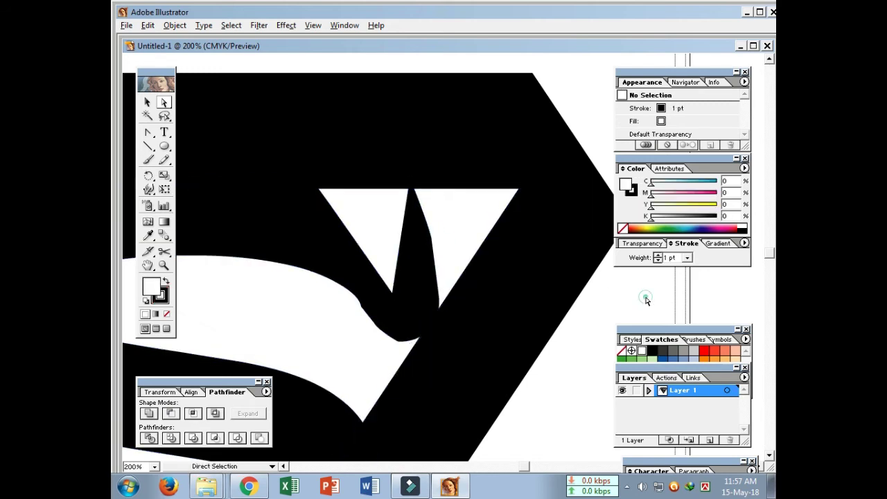
alt+click(396, 276)
- Select the loose white curved shape and move it left of the shield
click(404, 253)
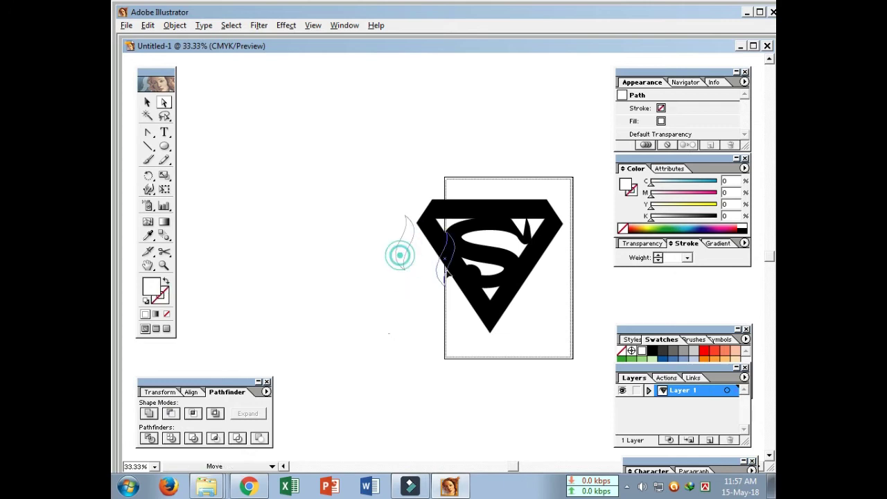
key(ctrl+equal)
drag(343, 338, 492, 314)
click(329, 315)
click(146, 299)
mouse_move(336, 329)
mouse_down()
mouse_move(502, 308)
mouse_move(345, 302)
mouse_move(414, 311)
mouse_move(516, 290)
mouse_move(403, 298)
mouse_up()
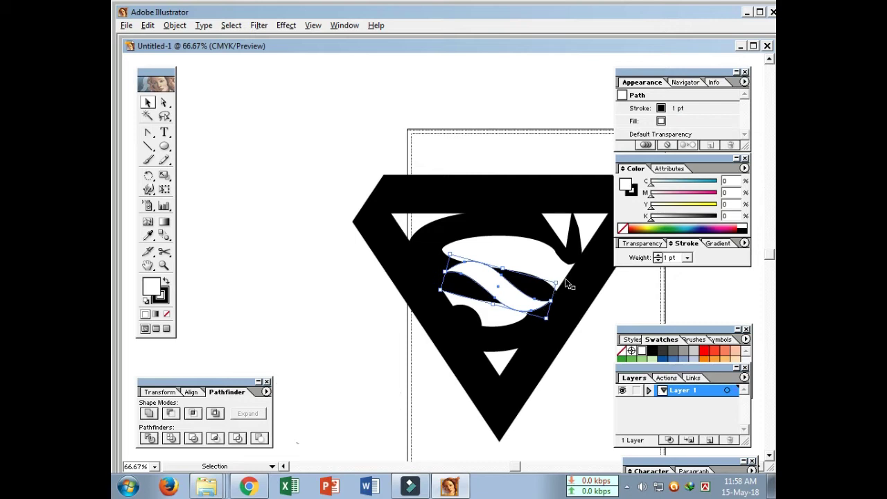
drag(495, 287, 306, 284)
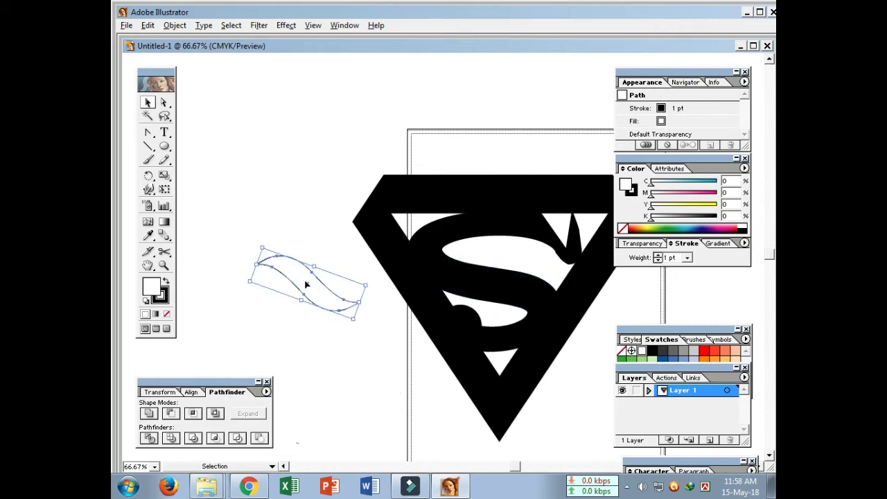
- Rotate the curve and lay it along the S's diagonal middle
click(148, 175)
drag(350, 264, 287, 312)
click(151, 179)
drag(372, 243, 318, 247)
click(144, 103)
mouse_move(345, 338)
mouse_down()
mouse_move(482, 336)
mouse_move(485, 253)
mouse_move(544, 299)
mouse_move(508, 292)
mouse_move(323, 335)
mouse_up()
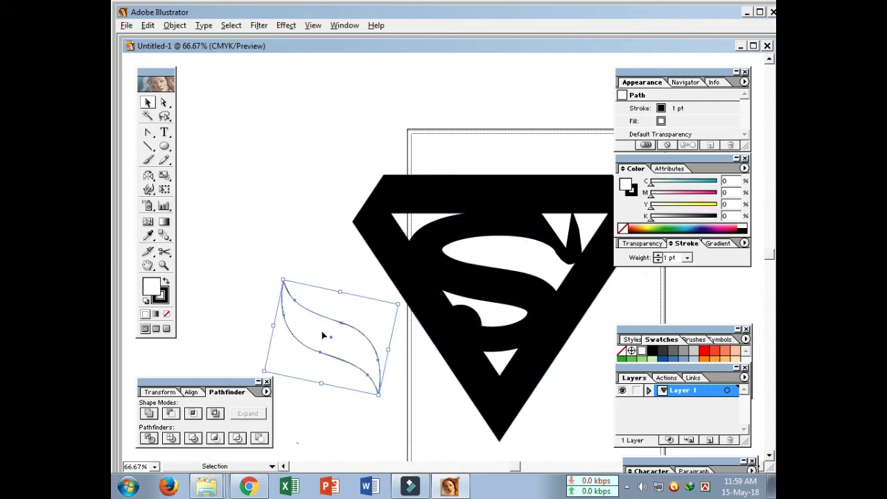
drag(339, 291, 340, 306)
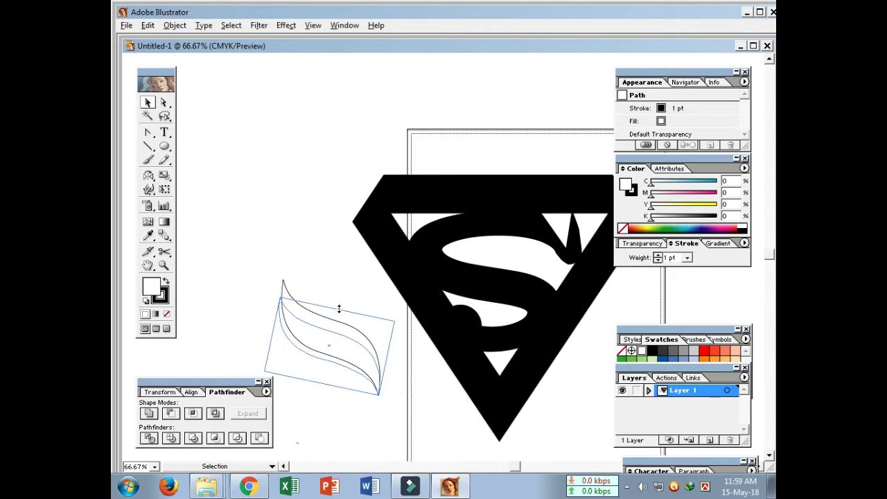
drag(345, 356, 504, 298)
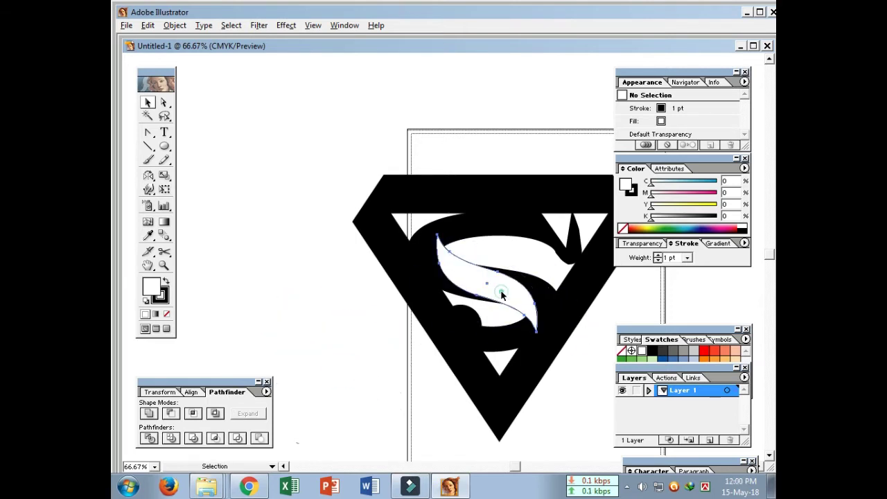
click(533, 227)
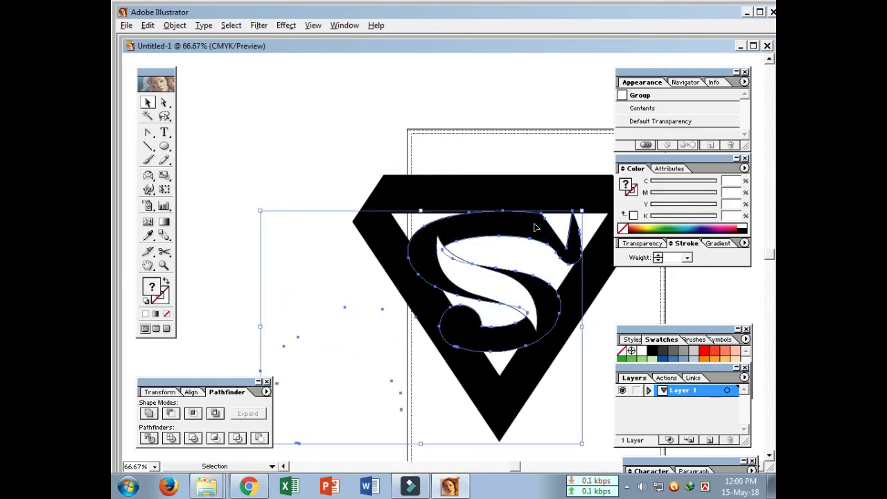
- Fill the S and shield red and the inner curve blue
click(703, 352)
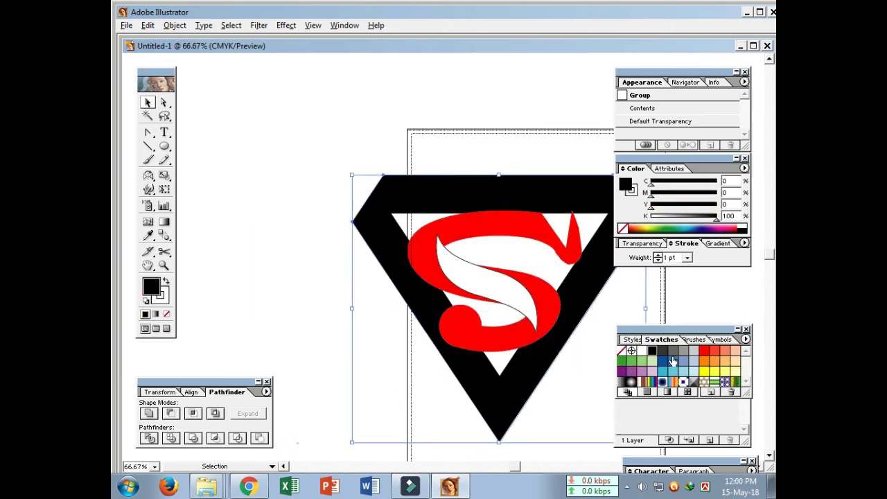
click(705, 351)
click(395, 343)
click(499, 279)
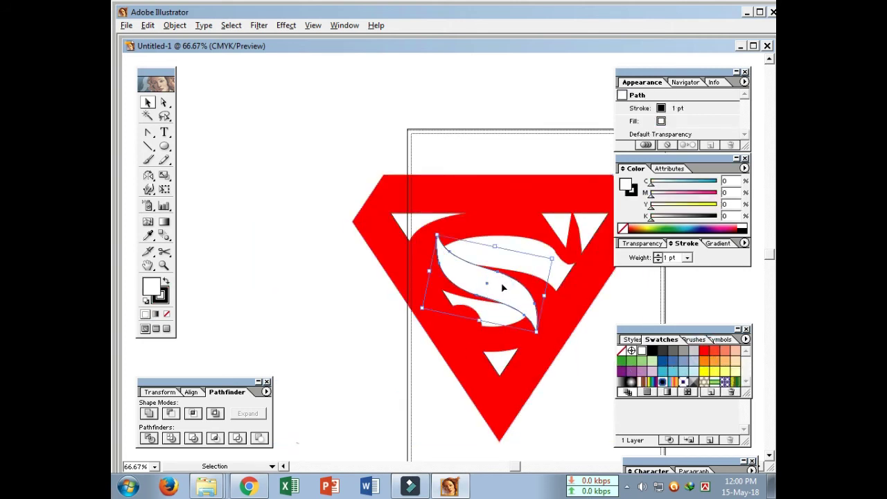
click(671, 364)
click(651, 360)
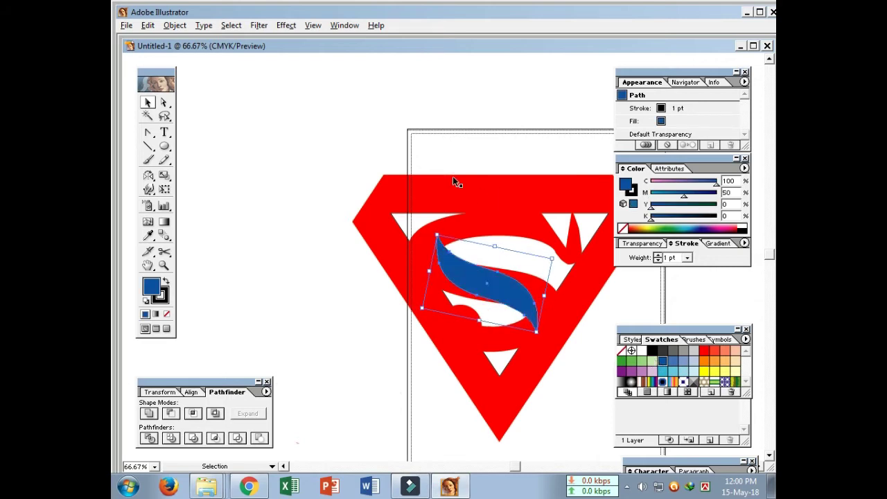
- Check the stray points beside the S and reselect the whole red S group
click(505, 216)
click(164, 102)
drag(203, 209, 320, 400)
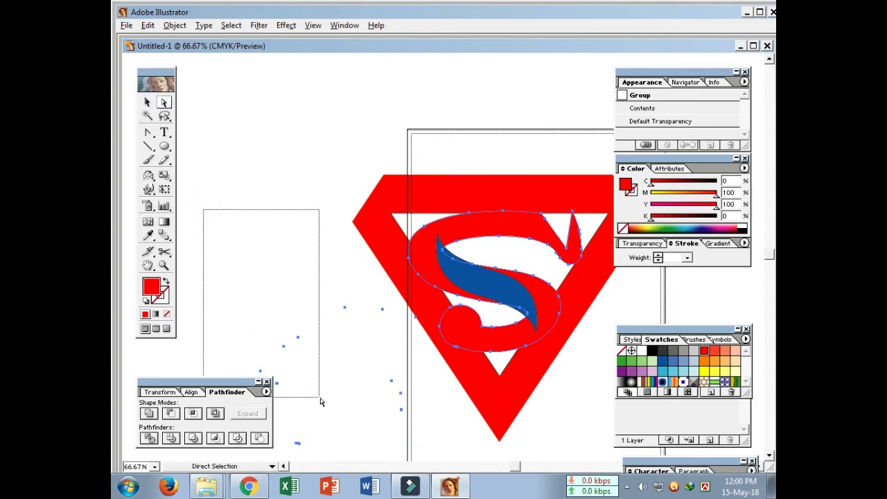
click(310, 369)
drag(270, 330, 397, 457)
click(484, 226)
click(147, 102)
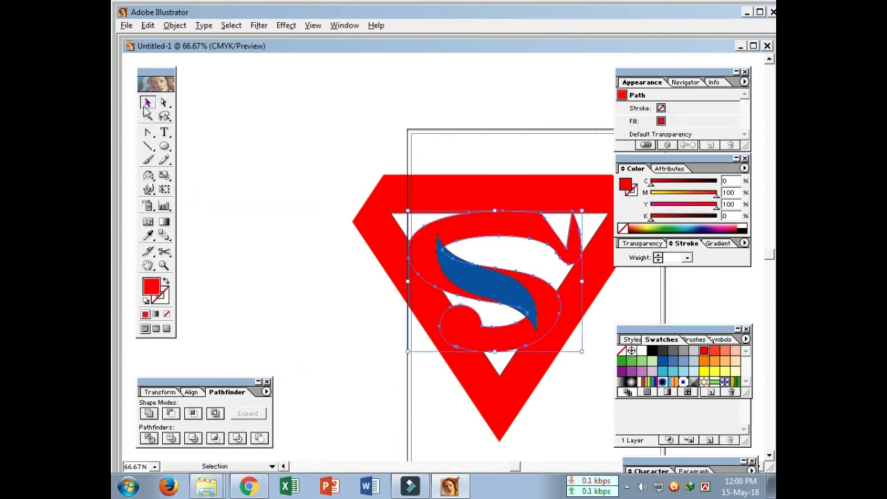
click(246, 176)
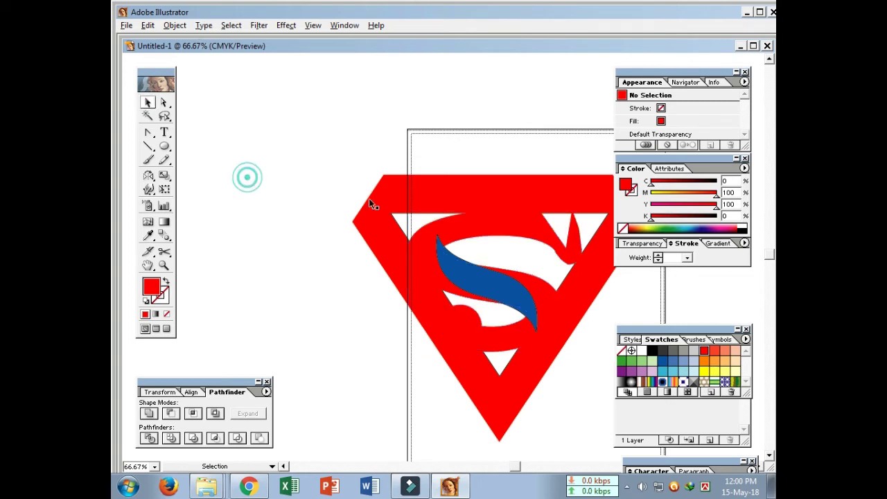
click(467, 220)
- Send the S group backward and select the blue curved shape
key(ctrl+shift+bracketleft)
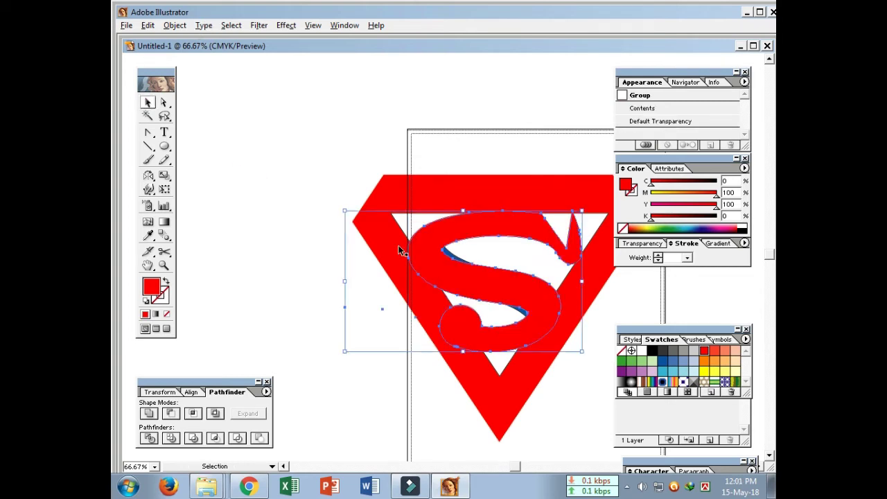
click(257, 155)
click(164, 102)
mouse_move(339, 299)
mouse_down()
mouse_move(406, 358)
mouse_move(278, 354)
mouse_up()
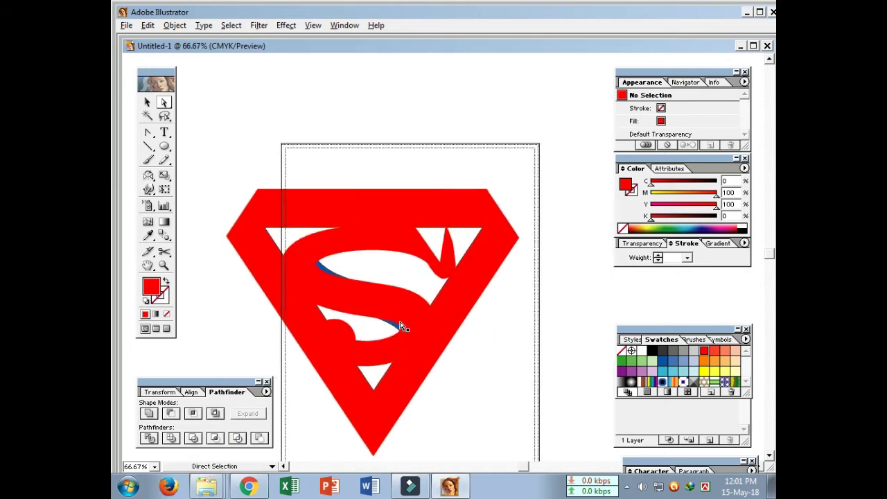
click(397, 330)
click(148, 103)
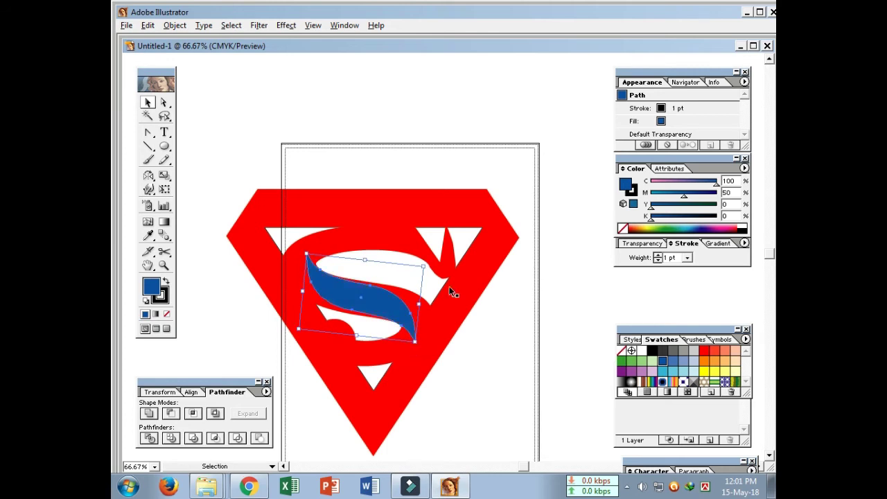
- Give the curve a red-white-red gradient with white in the middle
click(718, 243)
click(626, 309)
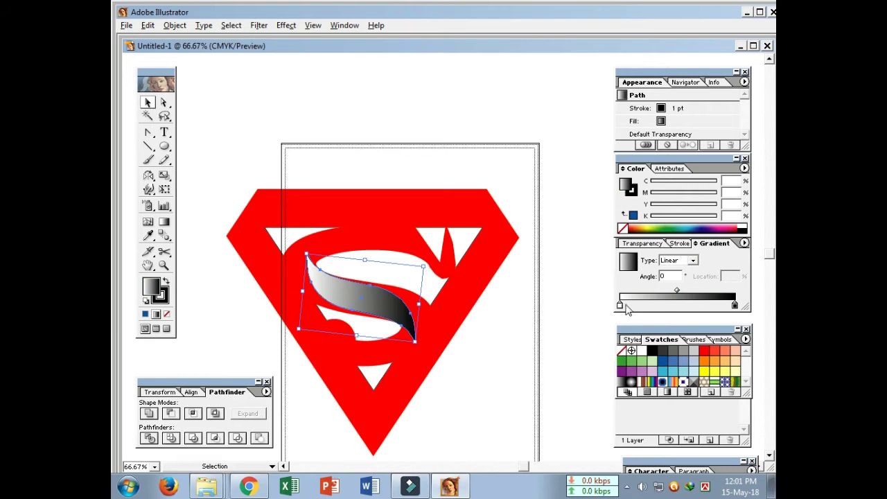
drag(620, 305, 670, 304)
drag(734, 305, 619, 304)
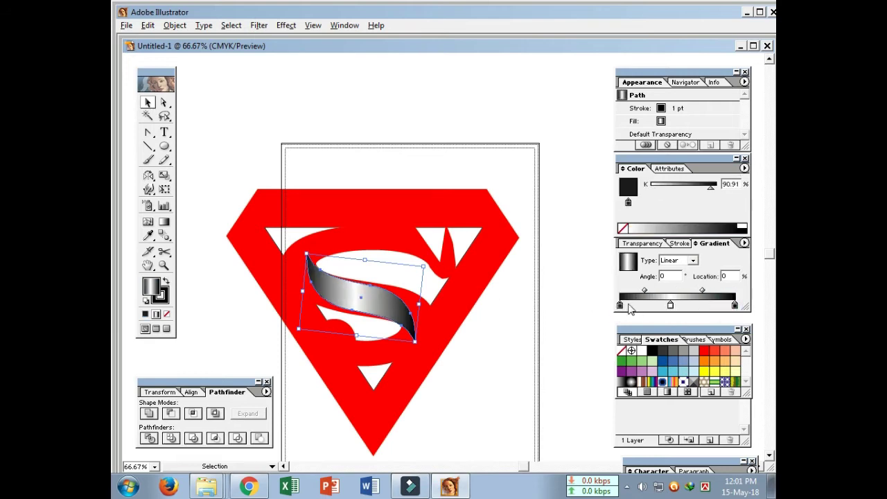
drag(667, 339, 619, 305)
drag(704, 350, 734, 305)
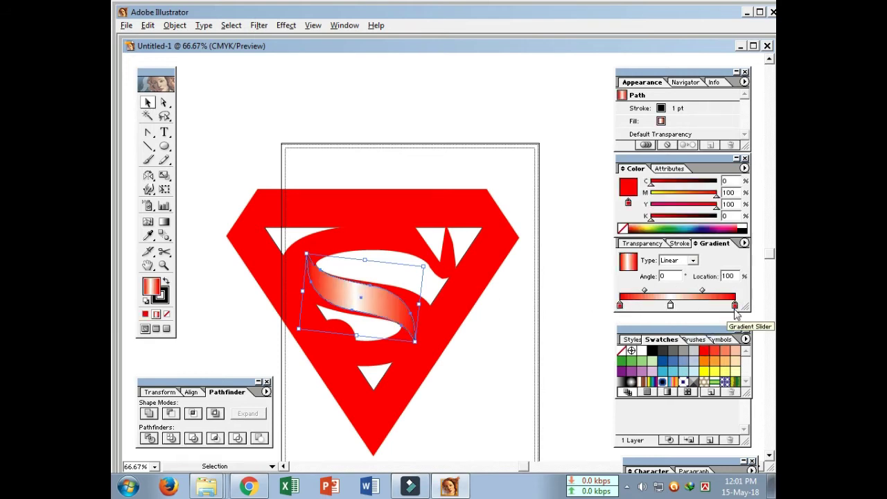
- Set the curve's blend mode to Screen and lower its opacity to 77%
click(642, 243)
click(631, 286)
click(648, 257)
click(653, 296)
click(733, 257)
drag(732, 272, 715, 276)
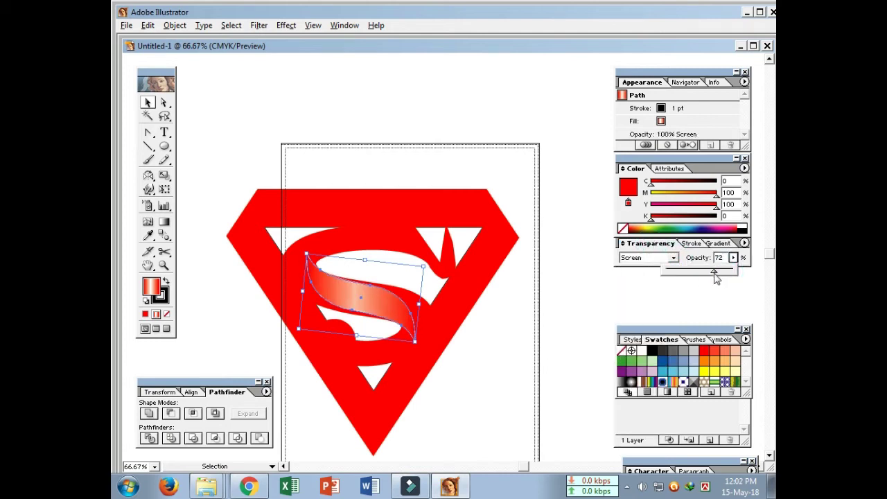
- Re-aim the curve's gradient to run across the S
click(163, 222)
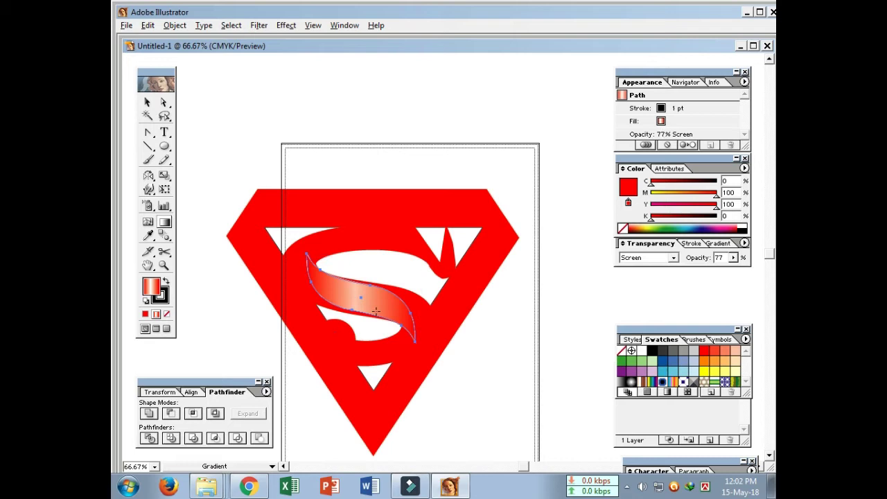
drag(402, 266, 313, 340)
drag(380, 267, 307, 334)
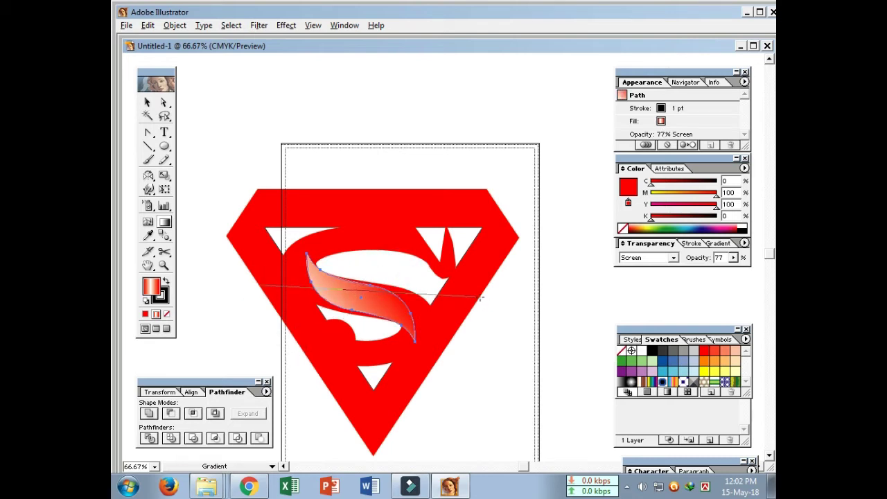
drag(301, 286, 479, 298)
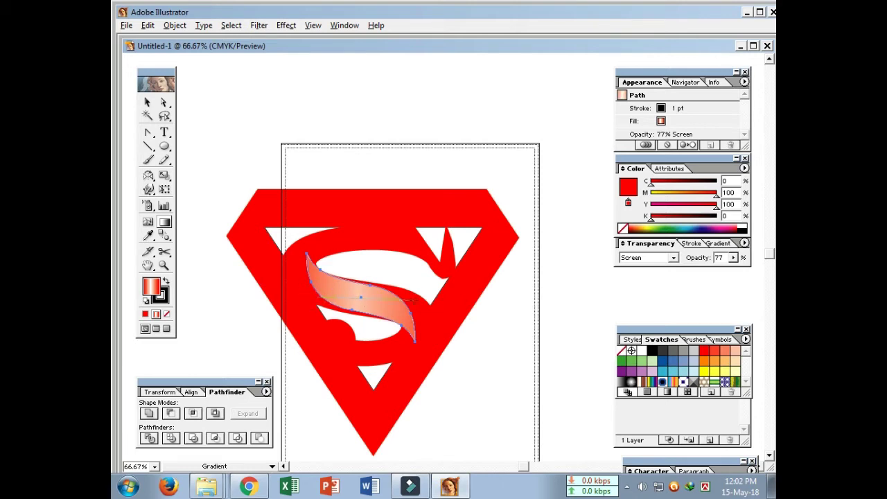
drag(413, 300, 413, 301)
click(147, 101)
- Set the S's stroke to None and reselect it
click(382, 306)
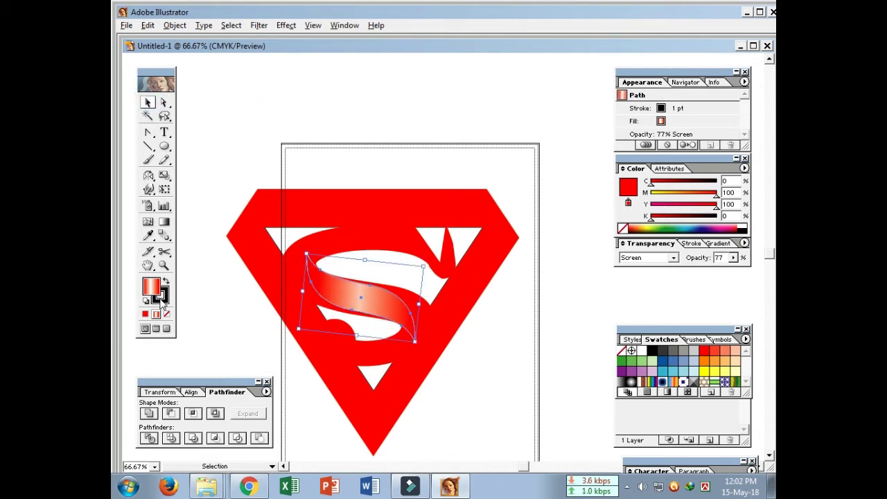
click(166, 313)
click(151, 287)
click(317, 301)
click(366, 301)
click(414, 107)
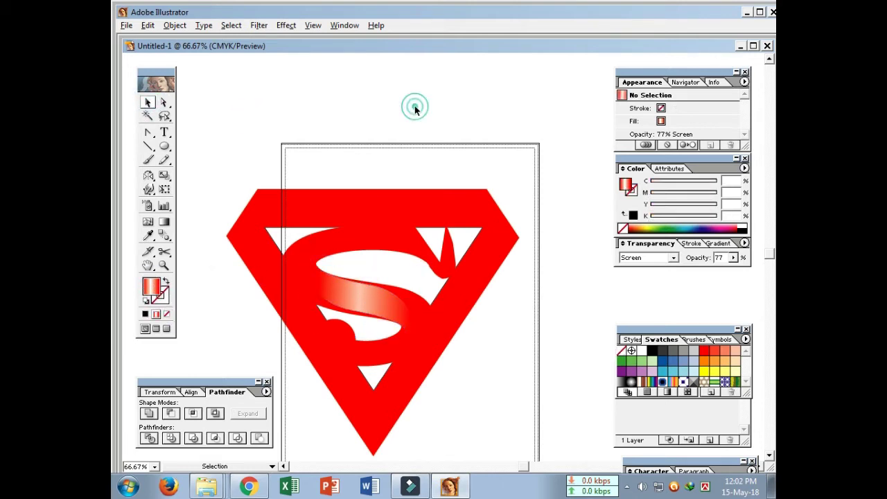
click(376, 298)
- Rotate the S upright and stretch it to fill the shield's opening
drag(417, 344, 420, 337)
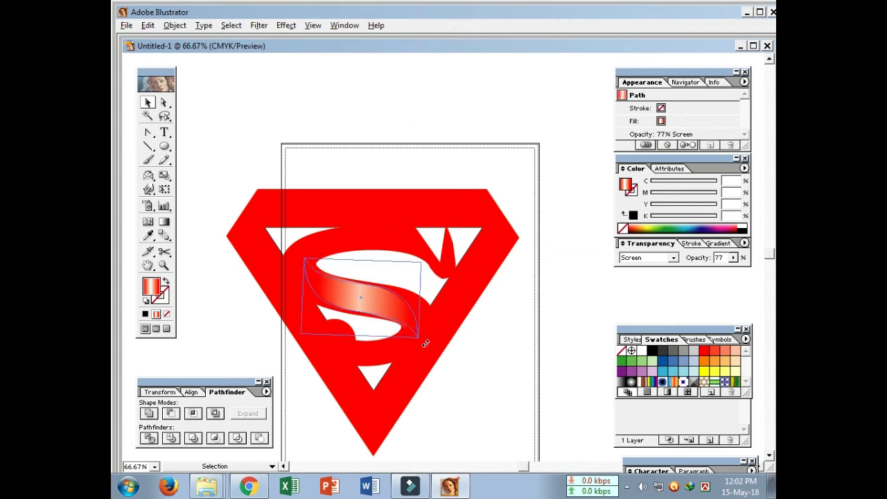
drag(365, 256, 362, 256)
drag(360, 336, 359, 342)
drag(422, 299, 441, 303)
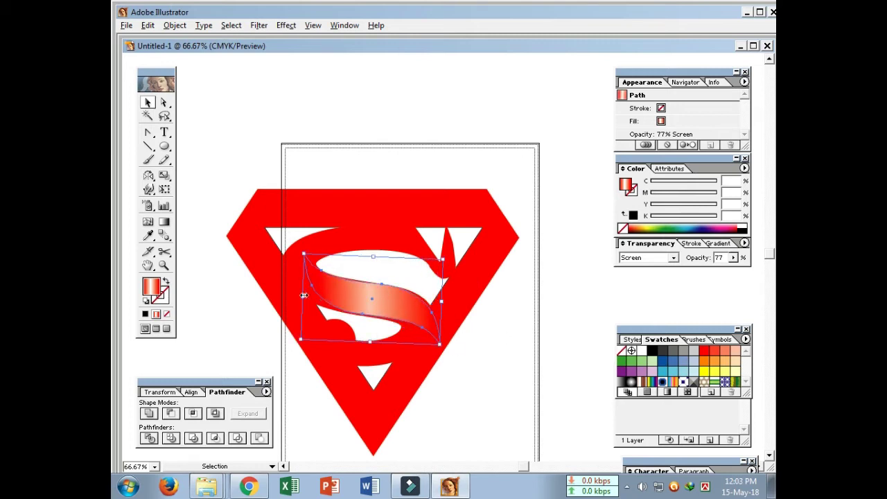
drag(304, 295, 288, 296)
click(564, 303)
click(453, 317)
- Apply the red-white radial gradient to the shield with the highlight centred
click(713, 243)
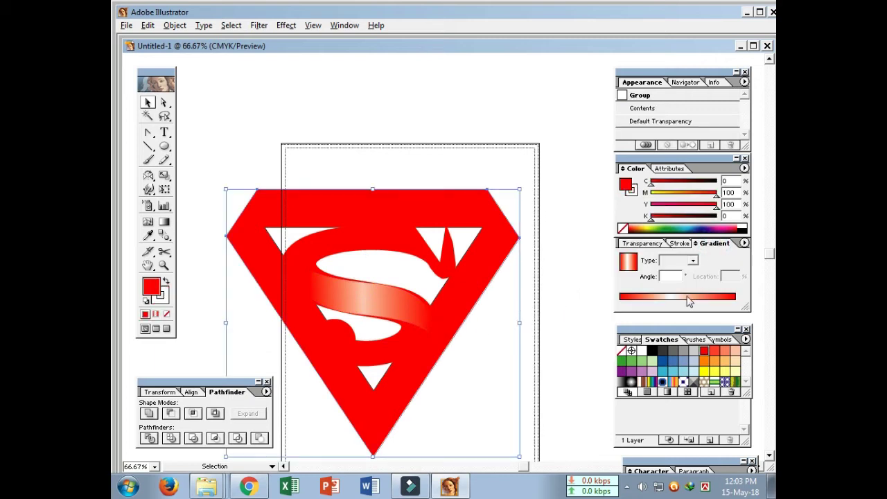
click(688, 300)
click(647, 244)
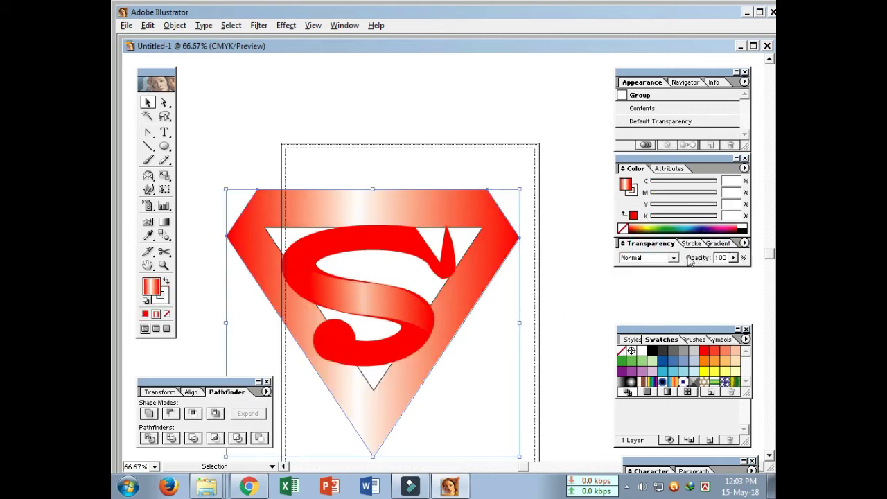
drag(263, 225, 592, 250)
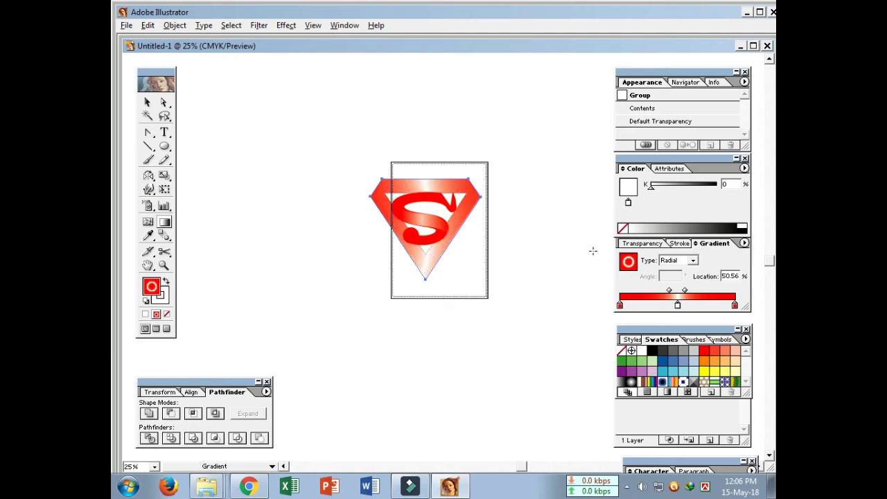
drag(489, 187, 321, 337)
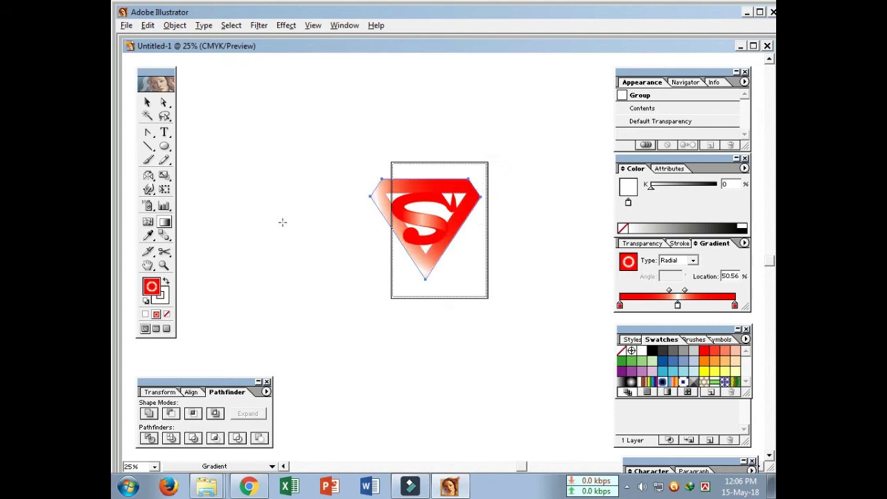
drag(282, 223, 547, 228)
drag(424, 139, 423, 381)
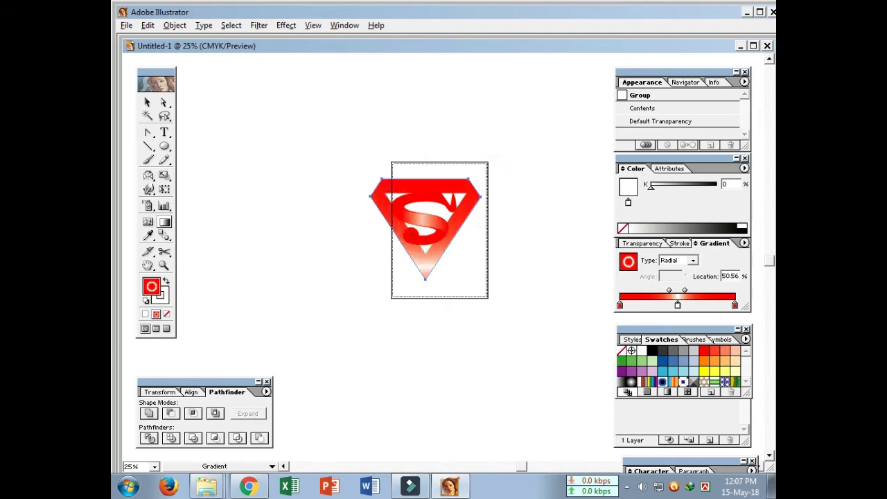
drag(424, 301, 431, 303)
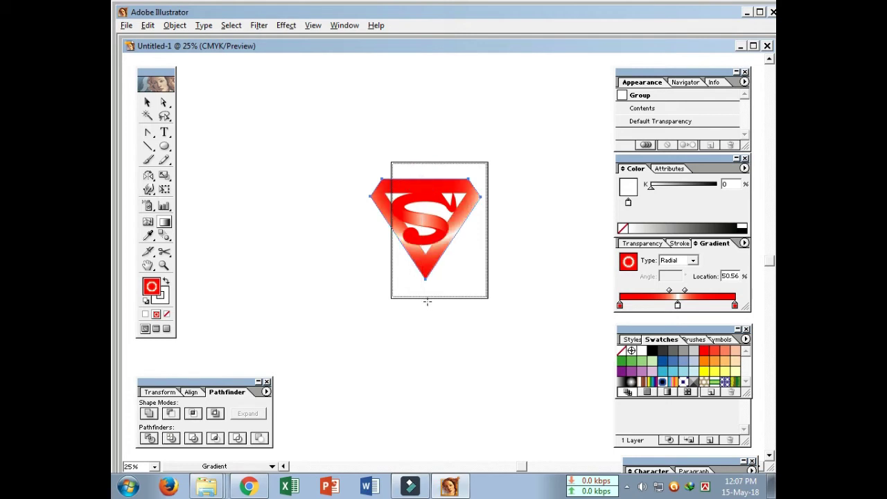
- Move the middle gradient stop to 68.54% and recolour it red
key(ctrl+plus)
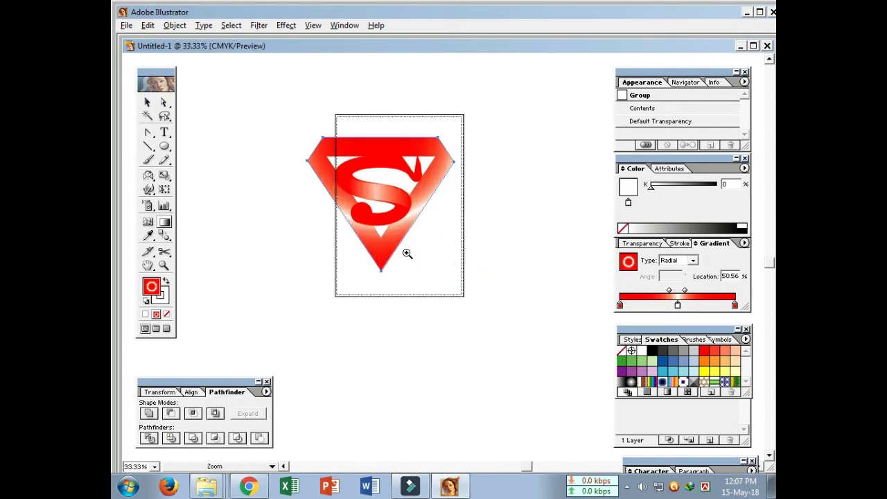
key(ctrl+plus)
key(ctrl+plus)
drag(676, 305, 682, 297)
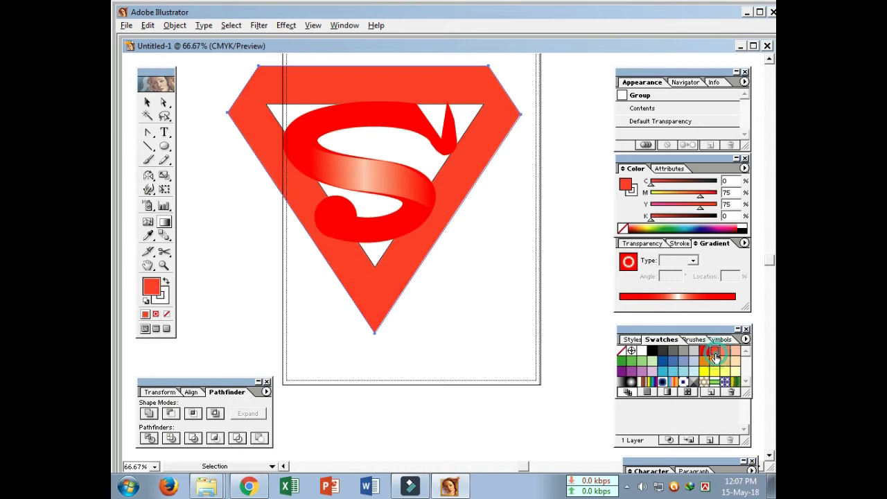
mouse_move(701, 353)
mouse_down()
mouse_move(679, 310)
mouse_move(696, 290)
mouse_up()
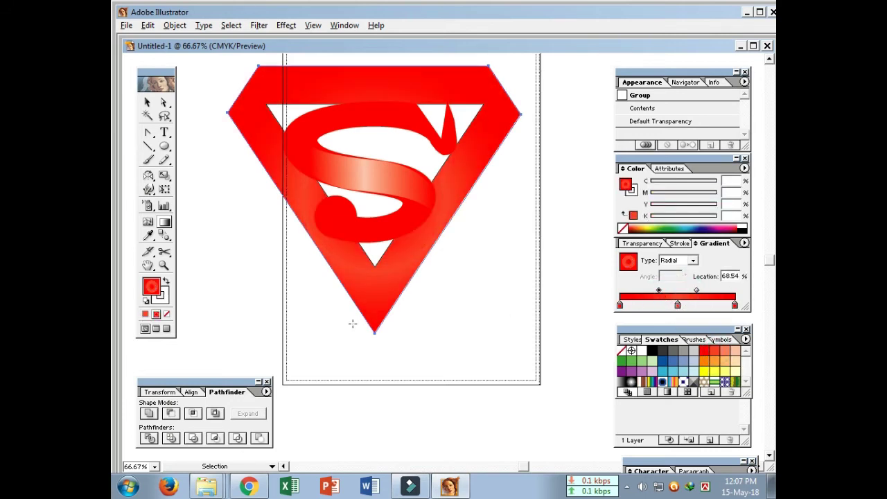
- Draw a band shape over the shield's right diagonal side down to its tip
click(148, 102)
click(148, 131)
click(482, 105)
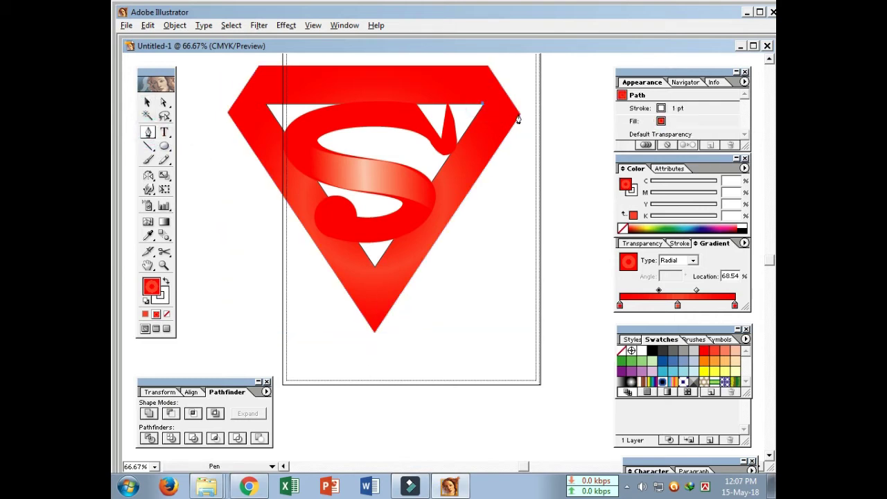
click(375, 333)
click(374, 263)
click(482, 104)
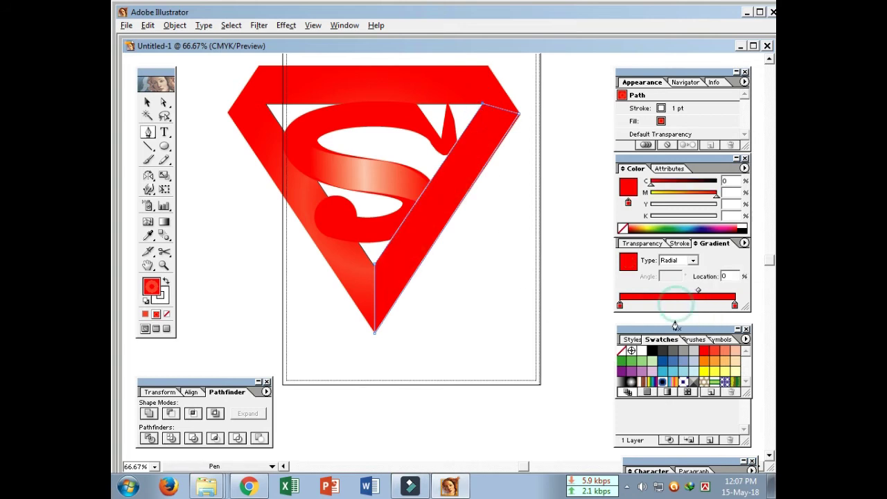
- Fill the right band with a linear red-white gradient angled at 55.43°
click(642, 351)
click(677, 297)
drag(676, 305, 683, 305)
click(692, 260)
click(669, 280)
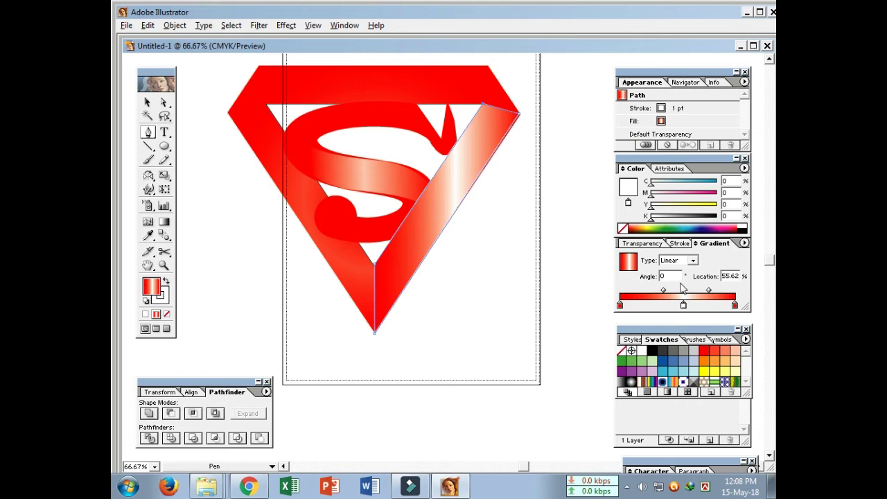
click(164, 221)
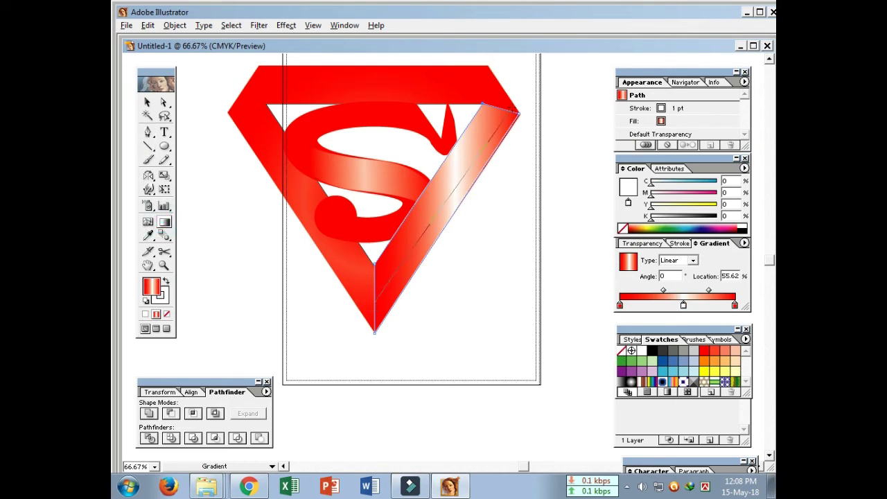
drag(478, 143, 507, 109)
- Remove the outline from the right gradient band
click(146, 101)
click(447, 353)
click(404, 281)
click(151, 283)
click(417, 231)
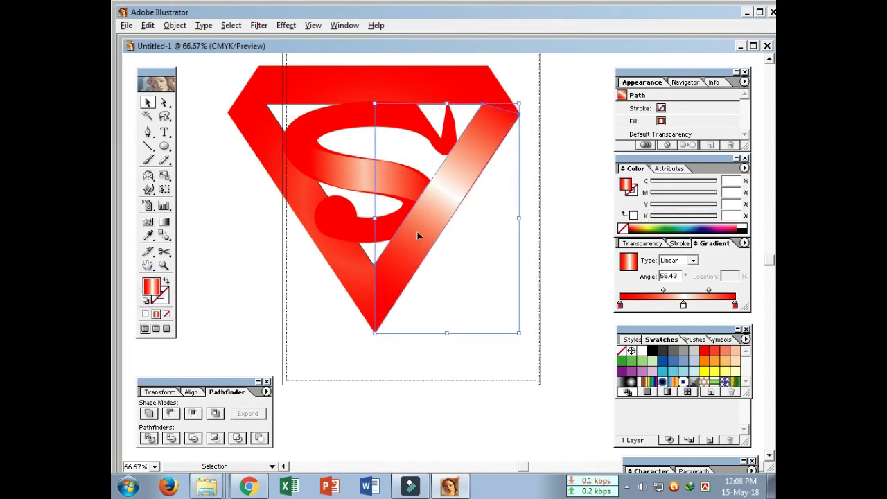
- Copy the band, reflect it, and place it on the shield's left side
drag(390, 248, 253, 270)
click(147, 175)
drag(296, 212, 309, 239)
key(v)
drag(298, 195, 290, 172)
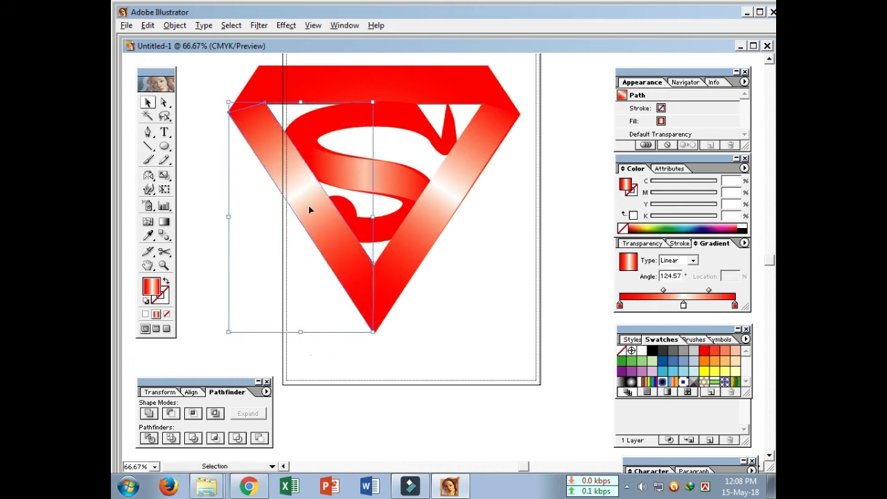
- Align both bands at the bottom point and remove their outlines
click(426, 318)
click(390, 297)
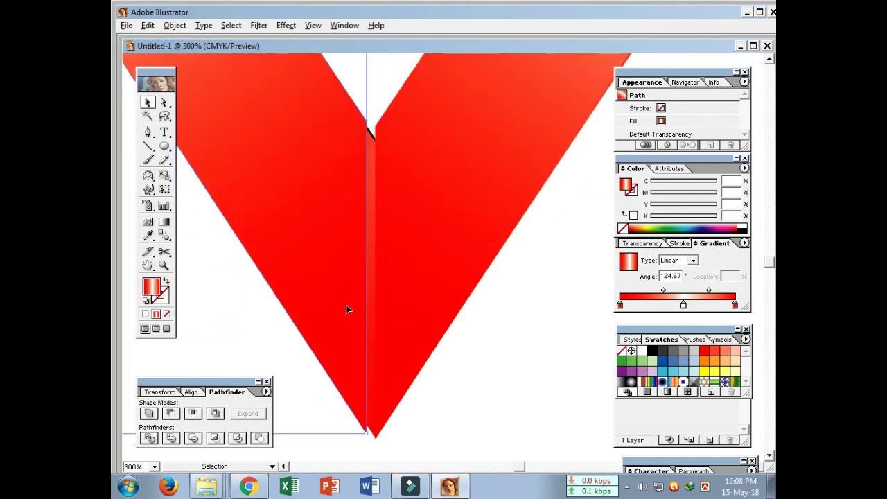
drag(343, 302, 350, 302)
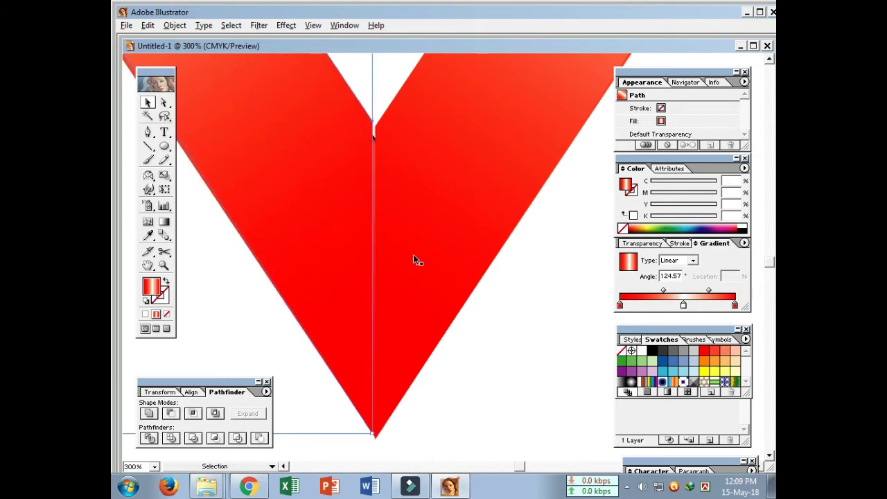
drag(375, 446, 253, 392)
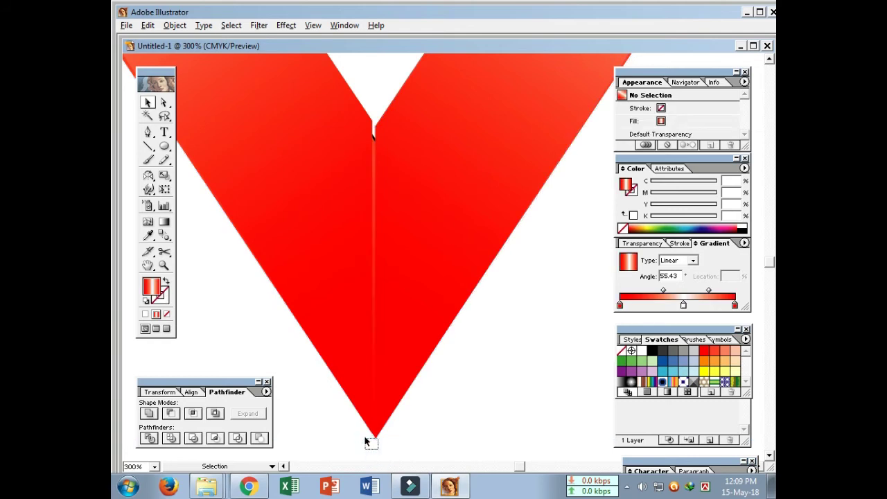
click(152, 287)
click(333, 426)
key(ctrl+minus)
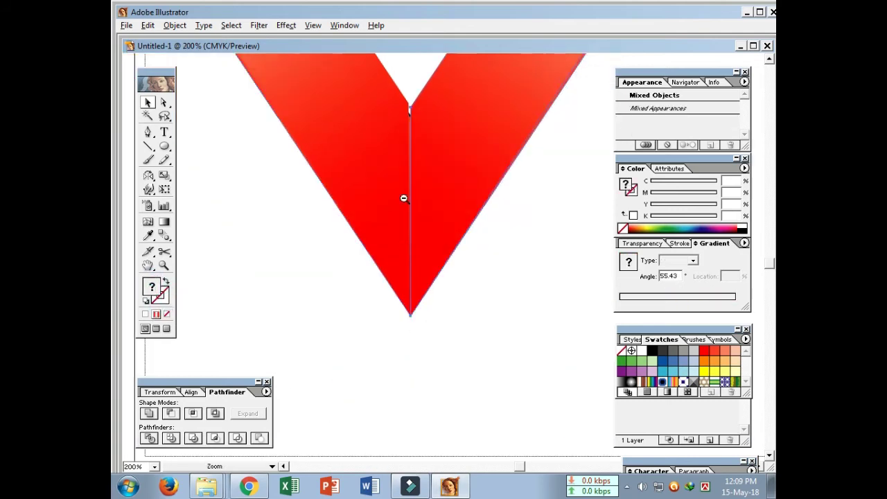
key(ctrl+minus)
key(ctrl+minus)
key(ctrl+minus)
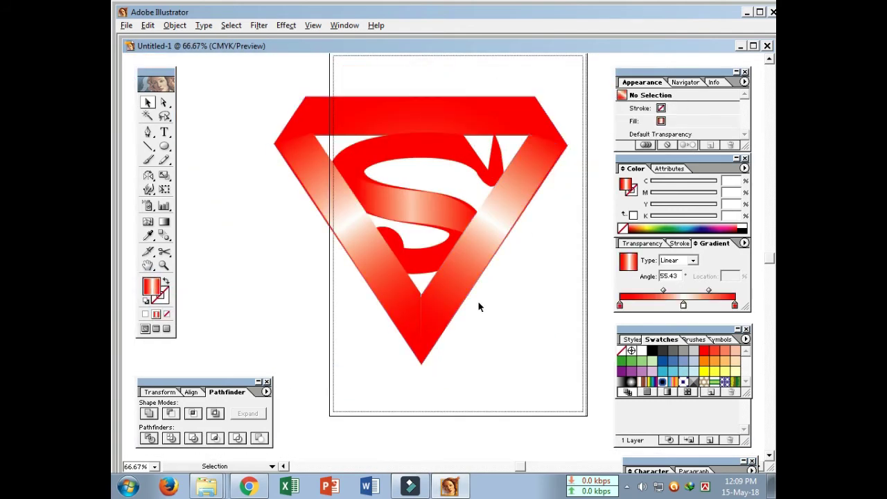
- Test-move the shield, then undo to restore its position and the S's white cut-out
click(429, 187)
click(412, 135)
drag(422, 183, 423, 213)
key(ctrl+z)
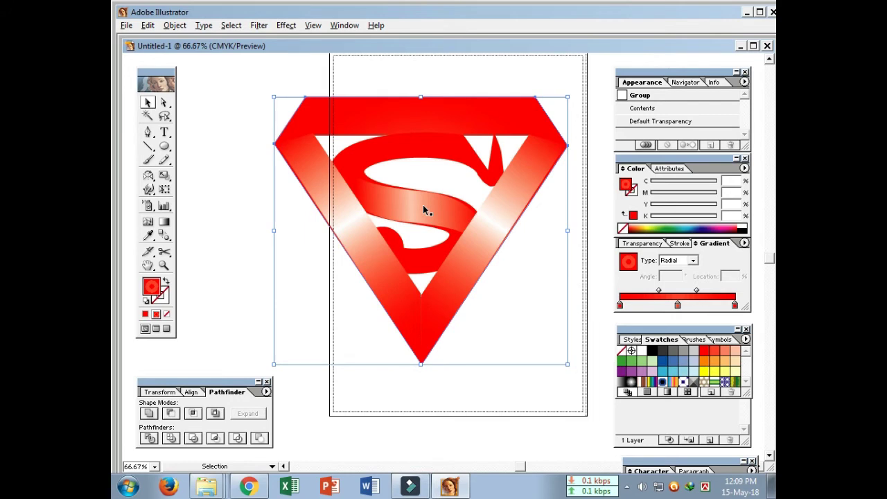
key(ctrl+shift+a)
click(428, 234)
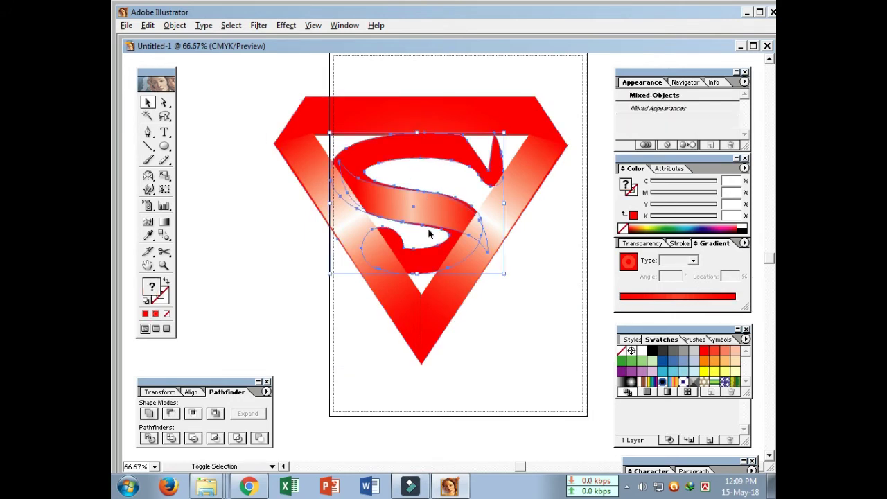
key(ctrl+z)
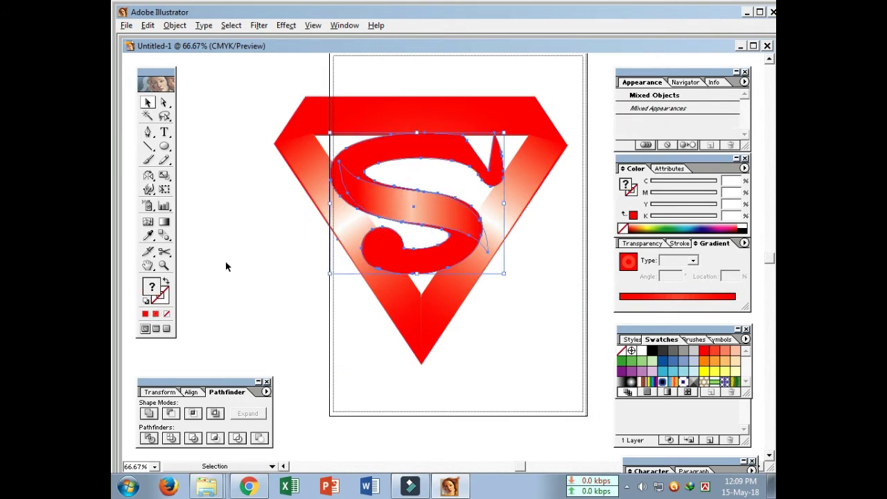
click(226, 263)
- Zoom in and merge the S pieces and gradient band with Pathfinder Add
click(287, 307)
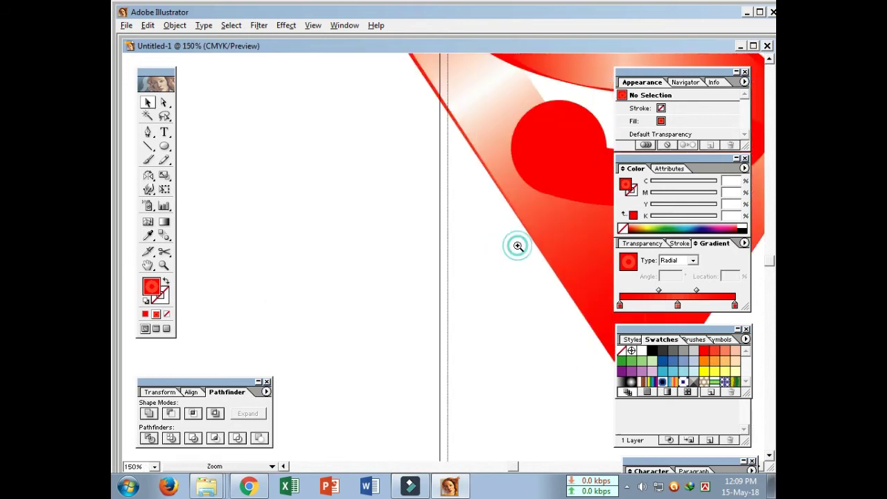
alt+click(515, 243)
click(543, 320)
shift+click(224, 340)
shift+click(367, 402)
shift+click(367, 319)
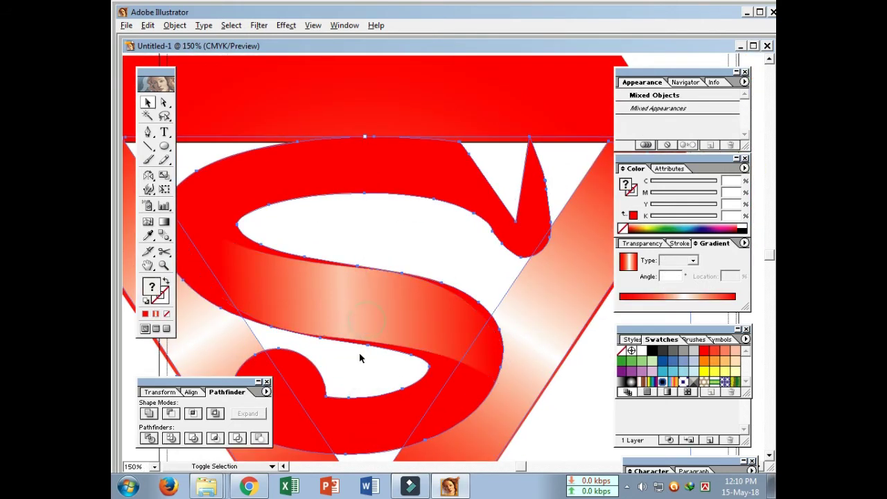
click(170, 438)
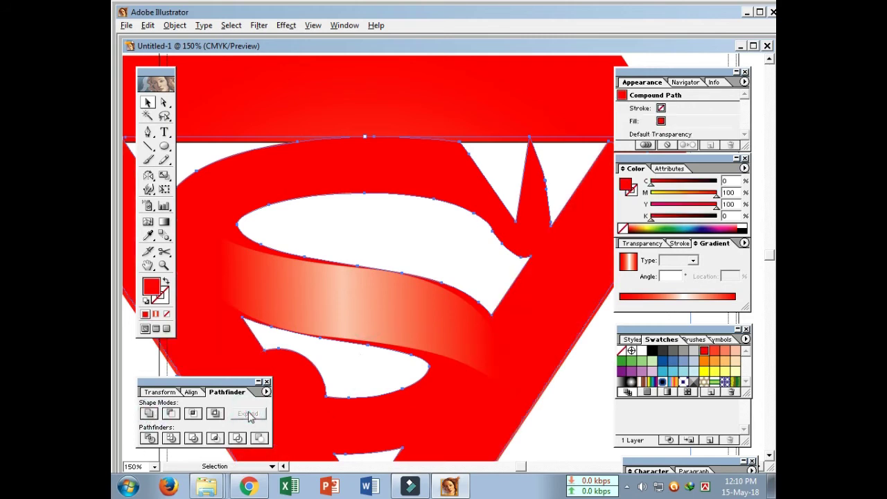
- Place the merged S inside the red shield outline and stretch it slightly wider
key(ctrl+minus)
key(ctrl+minus)
key(ctrl+minus)
mouse_move(395, 166)
mouse_down()
mouse_move(423, 388)
mouse_move(409, 289)
mouse_up()
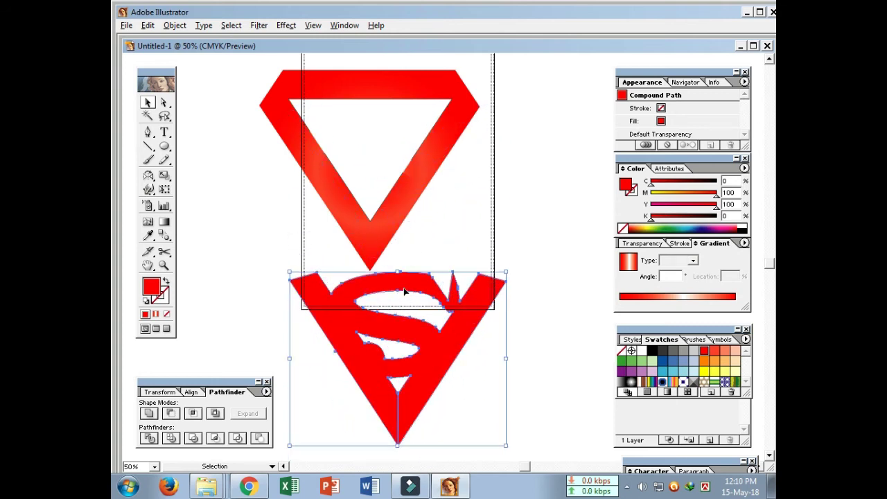
drag(410, 290, 375, 122)
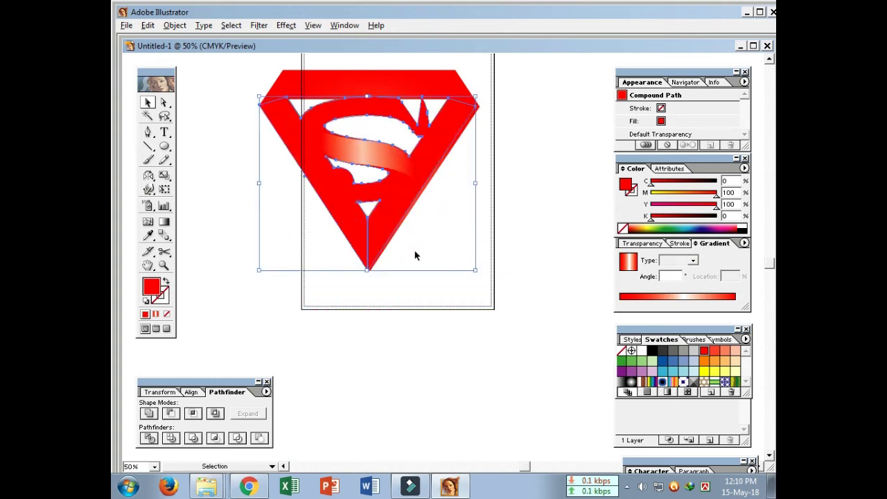
drag(477, 184, 479, 183)
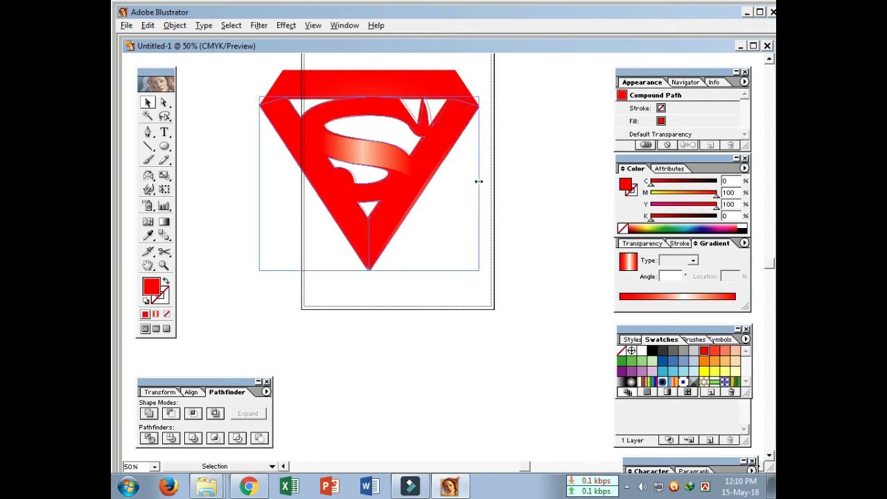
click(367, 203)
click(440, 247)
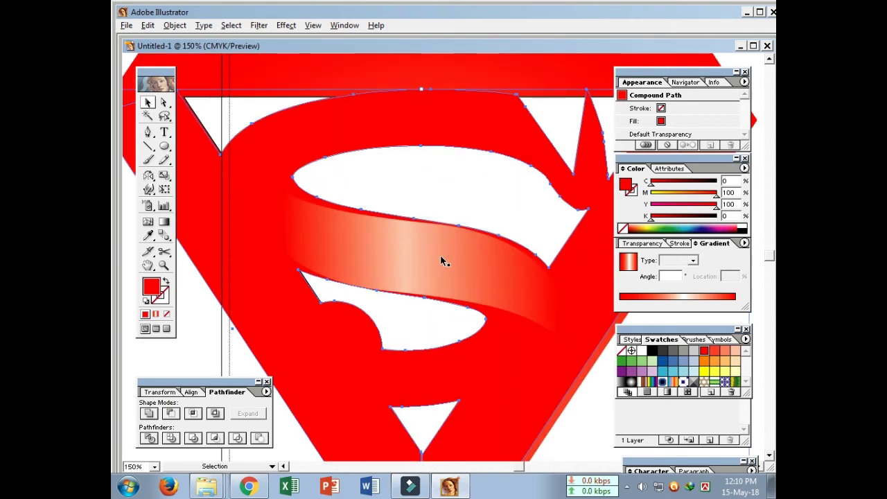
alt+click(440, 255)
alt+click(439, 255)
key(ctrl+shift+a)
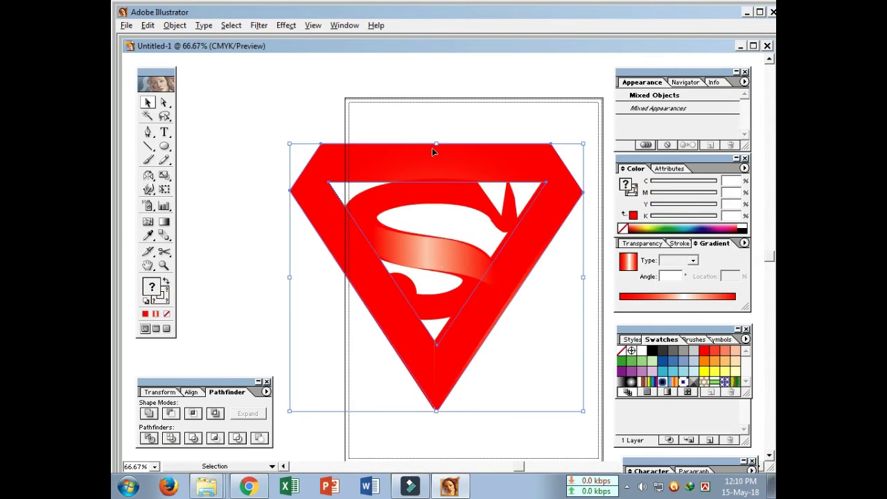
- Switch the shield group's gradient type to Linear
click(483, 174)
drag(643, 354, 678, 309)
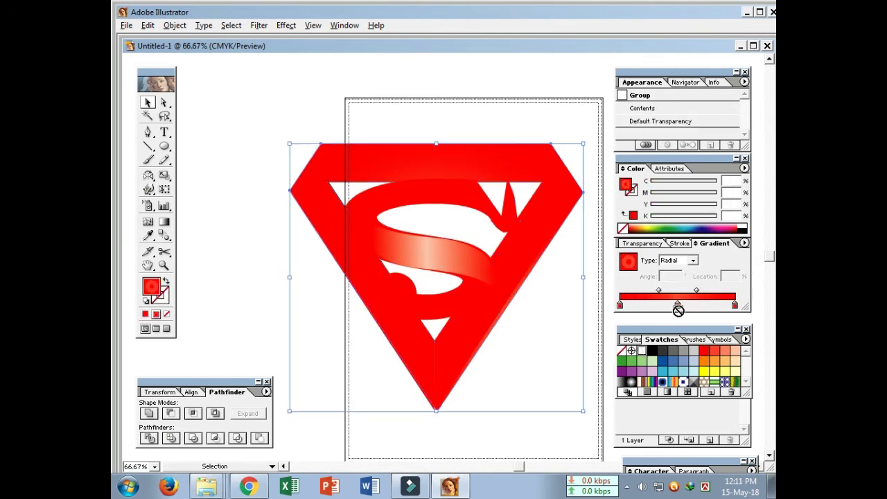
click(692, 260)
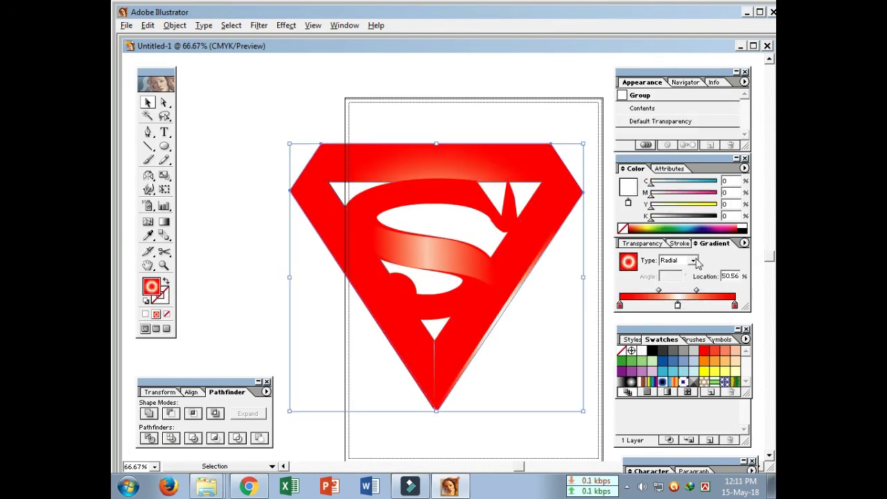
click(682, 277)
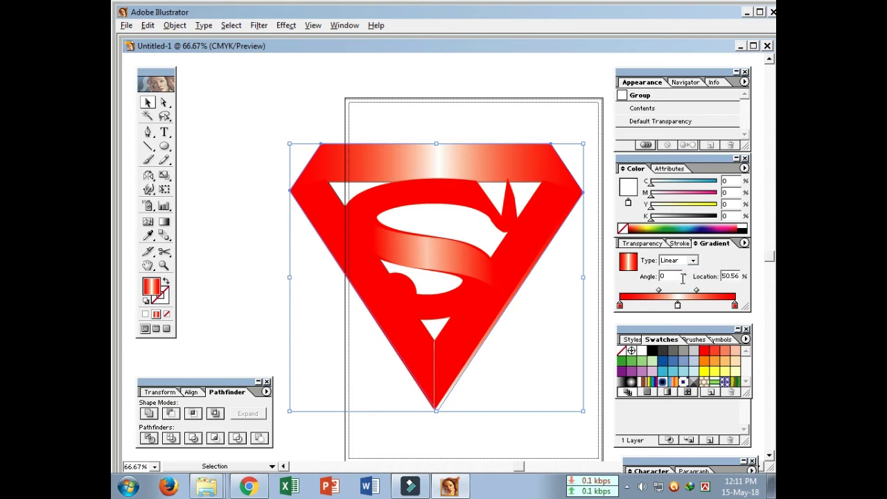
- Drag the linear gradient vertically across the shield with the Gradient tool
click(465, 352)
click(260, 108)
click(432, 283)
click(276, 312)
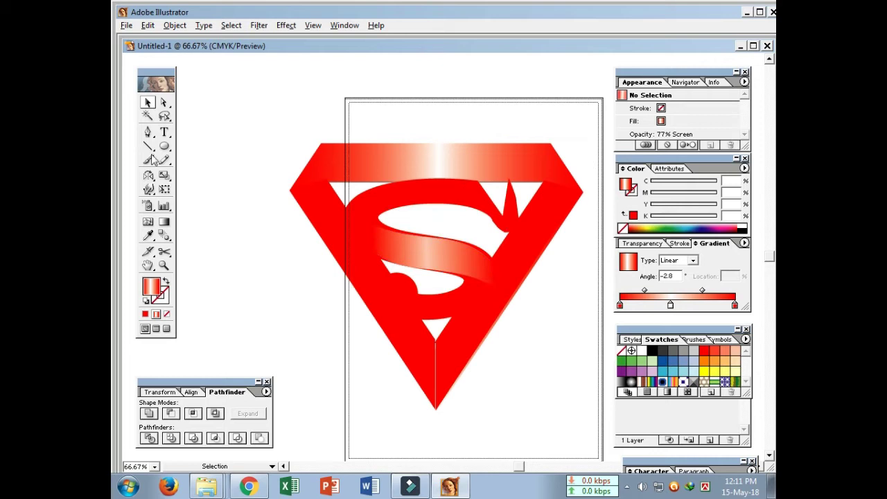
click(165, 222)
drag(432, 144, 435, 410)
click(147, 102)
click(395, 163)
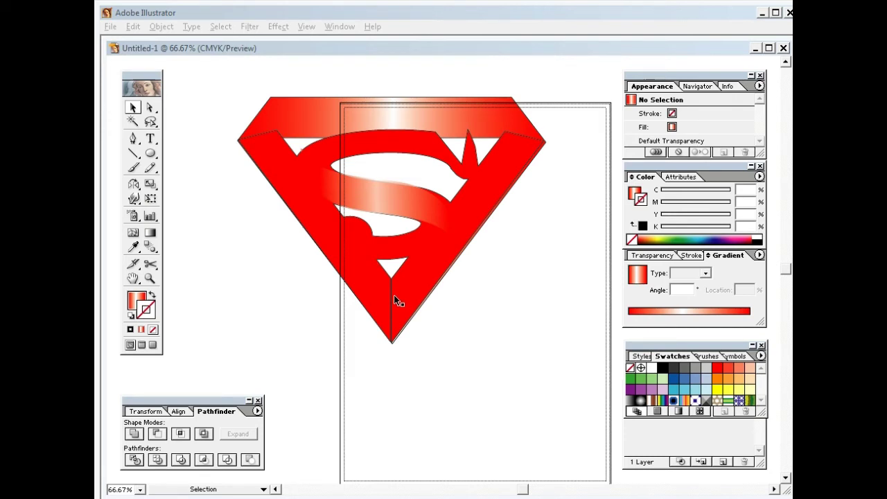
- Marquee-select the shield group, zoom in on the S, and set its stroke to None
drag(238, 70, 283, 146)
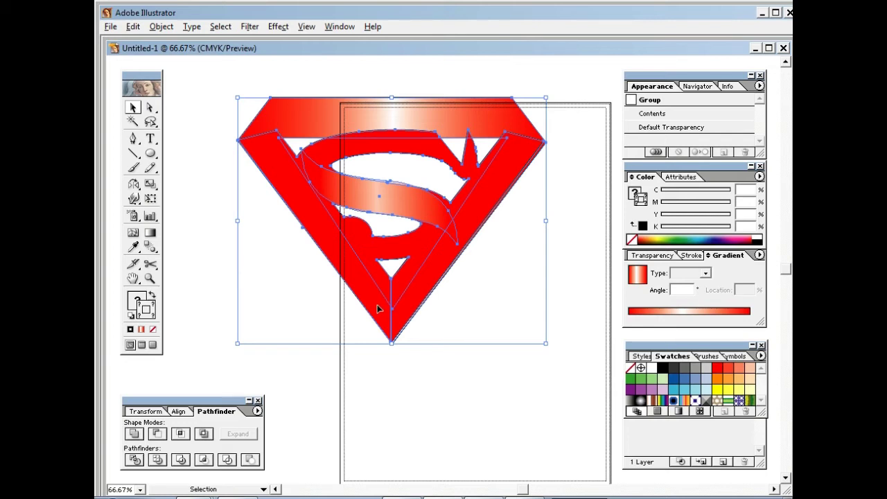
key(z)
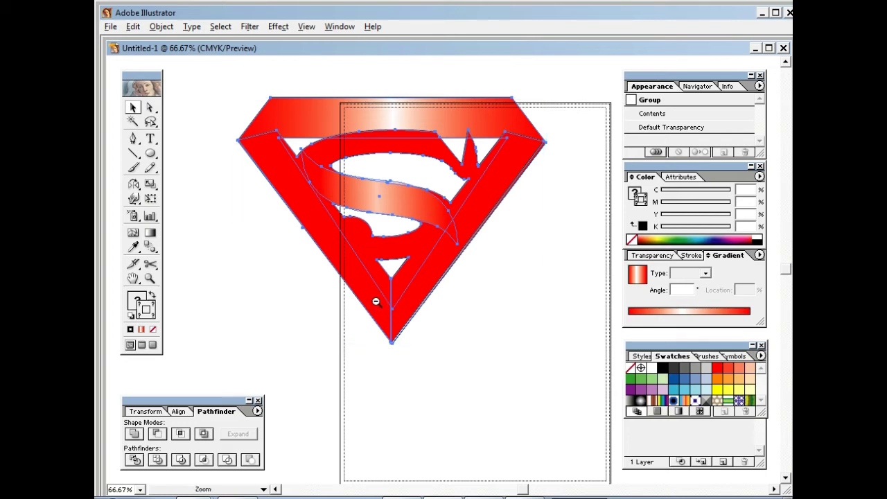
alt+click(376, 303)
click(458, 221)
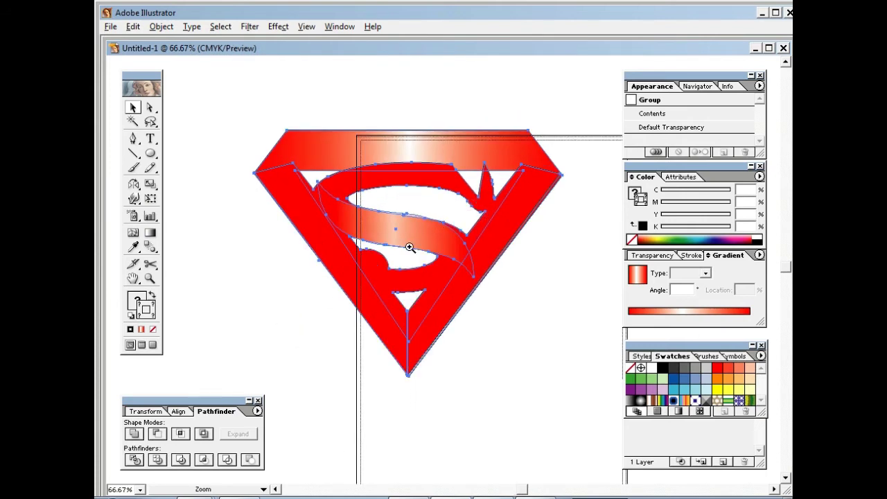
click(408, 242)
click(407, 280)
click(283, 342)
click(312, 275)
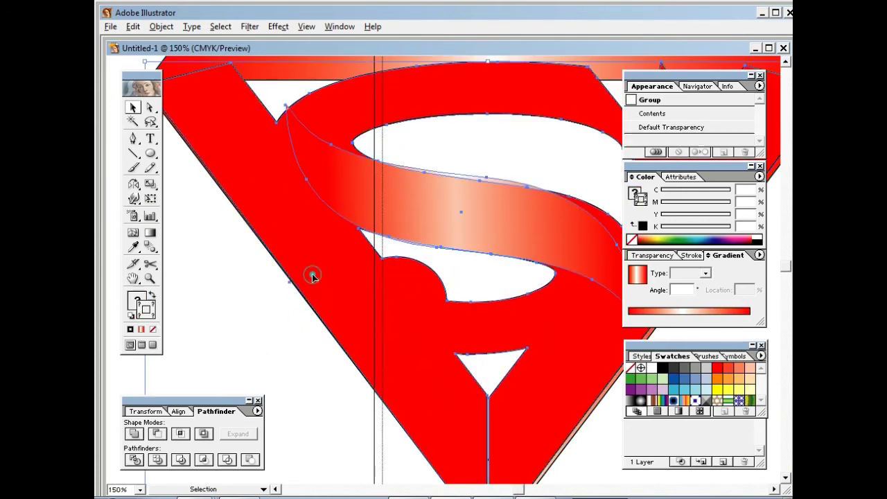
click(153, 331)
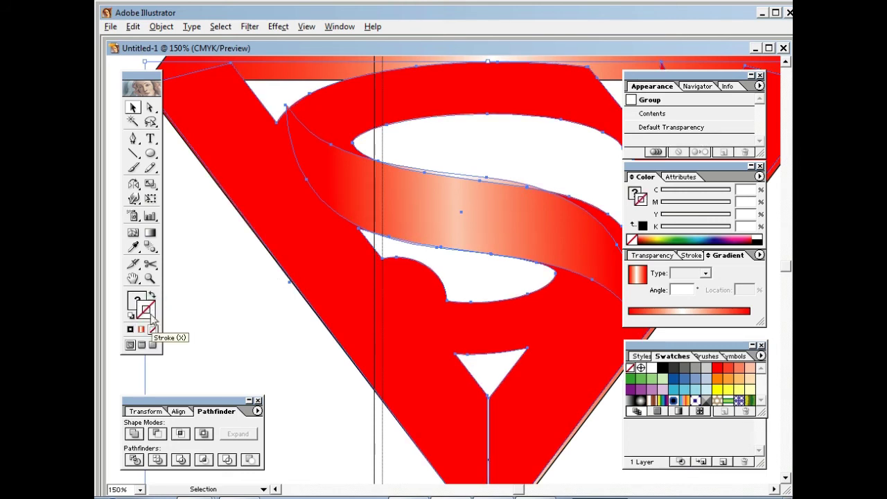
- Make Fill active, deselect, then zoom out and pan the whole shield into view
click(129, 300)
click(209, 293)
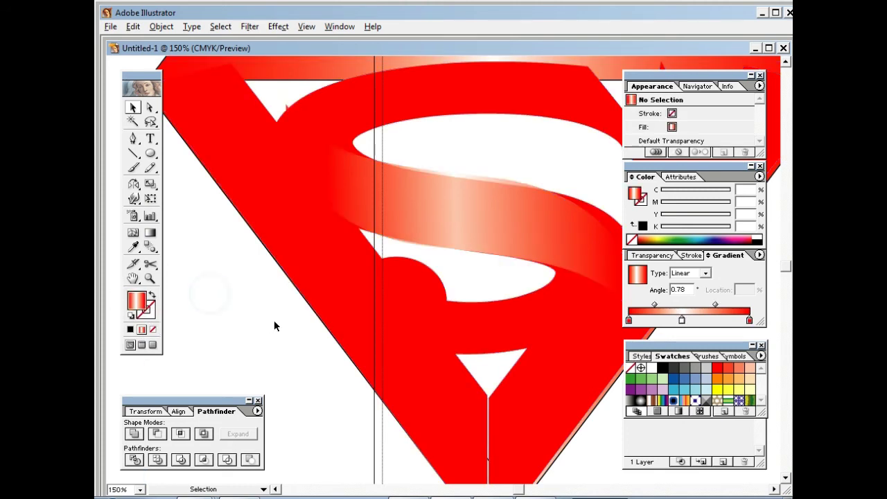
ctrl+alt+click(274, 320)
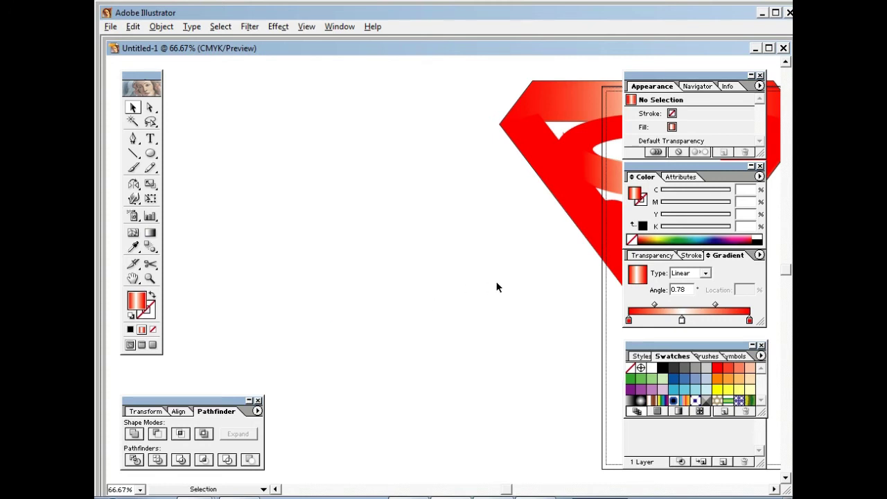
click(132, 278)
drag(455, 277, 293, 307)
drag(447, 334, 398, 433)
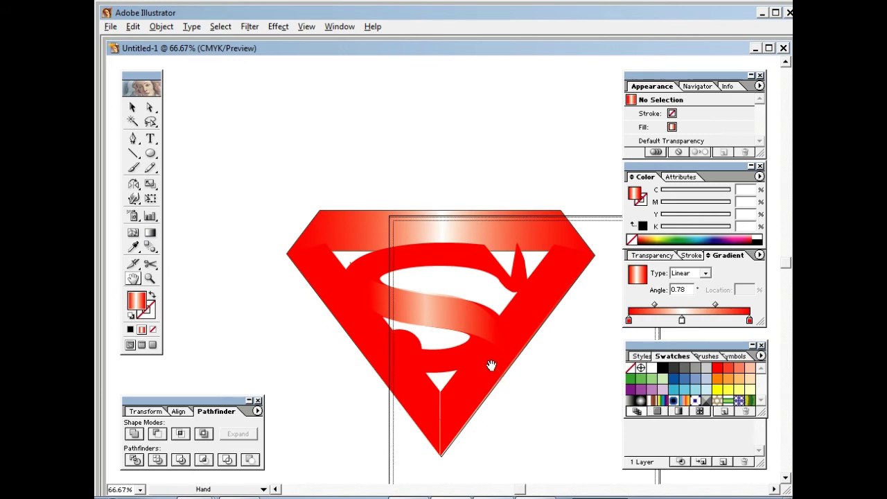
click(132, 107)
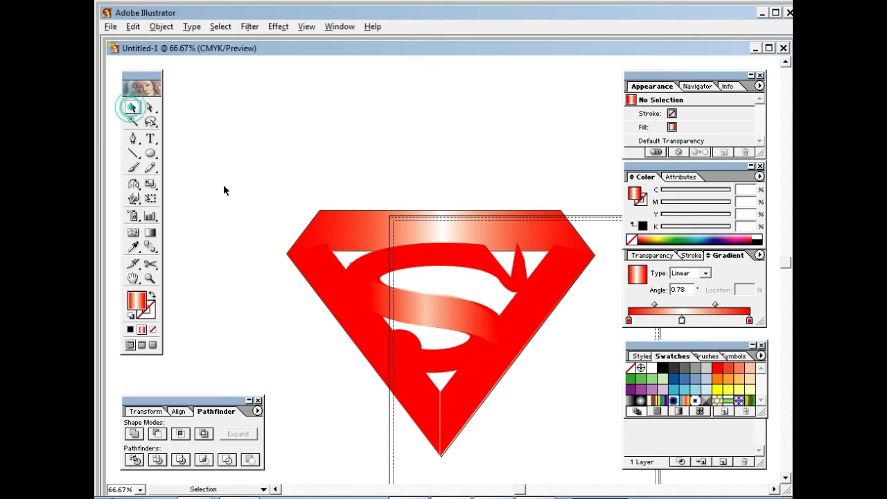
- Check the shield group's selection, clear it, and pick the Pen tool
click(383, 298)
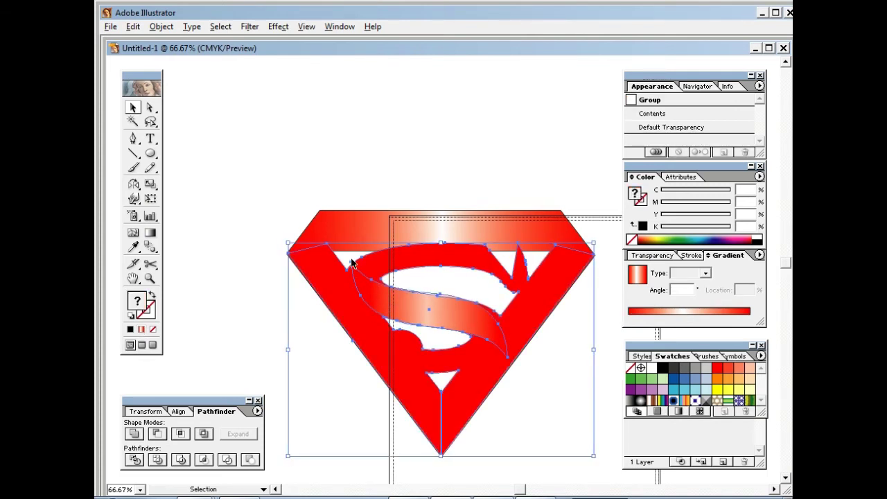
click(426, 158)
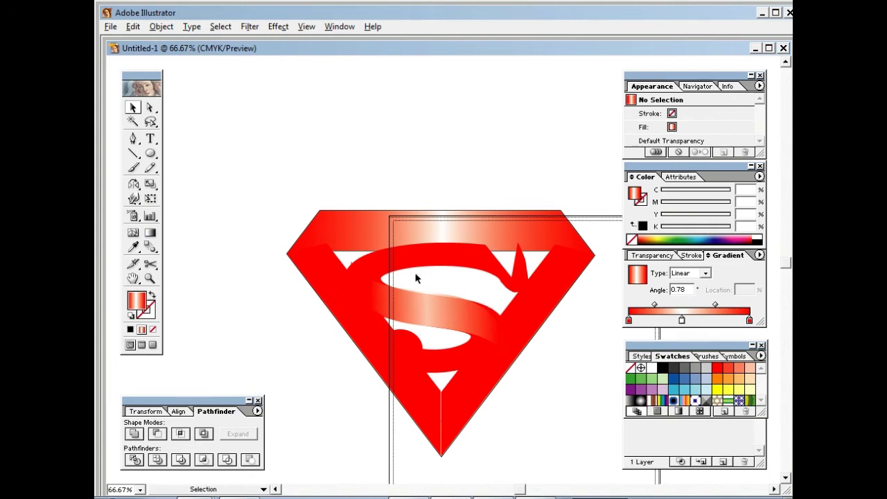
drag(347, 160, 485, 405)
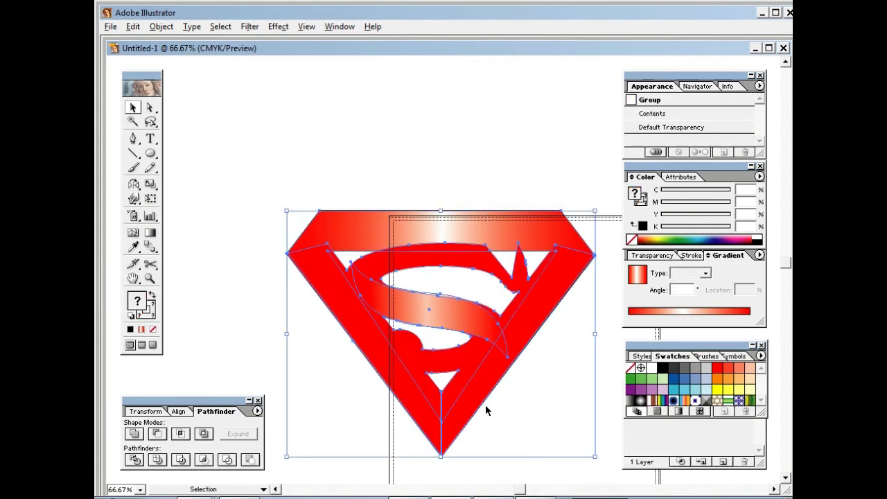
click(208, 190)
click(134, 138)
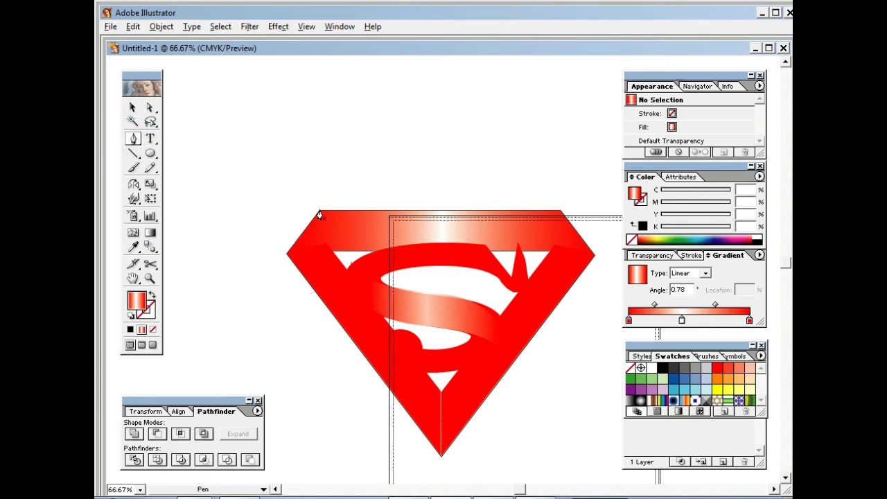
- Start a curved pen path on the shield's left arm, then zoom to 400% on the gap
click(346, 270)
drag(376, 251, 340, 254)
key(ctrl)
key(ctrl)
ctrl+click(362, 276)
ctrl+click(446, 262)
ctrl+click(430, 261)
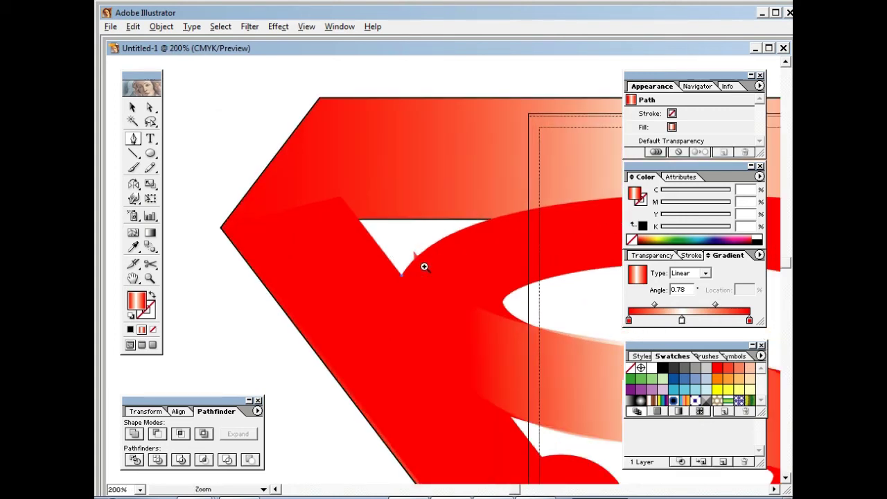
ctrl+click(424, 267)
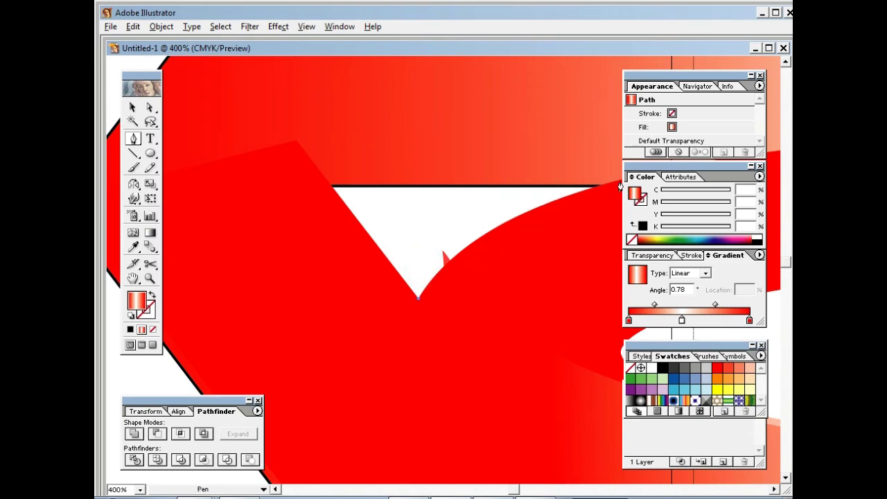
- Trace the S edge, close the triangle with a straight corner, and apply white fill, black stroke
mouse_move(600, 186)
mouse_down()
mouse_move(678, 196)
mouse_move(740, 166)
mouse_up()
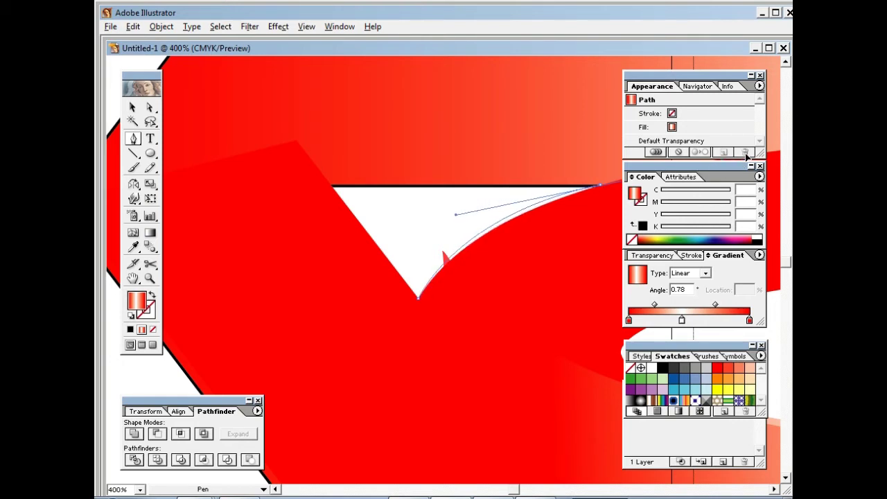
drag(740, 166, 747, 148)
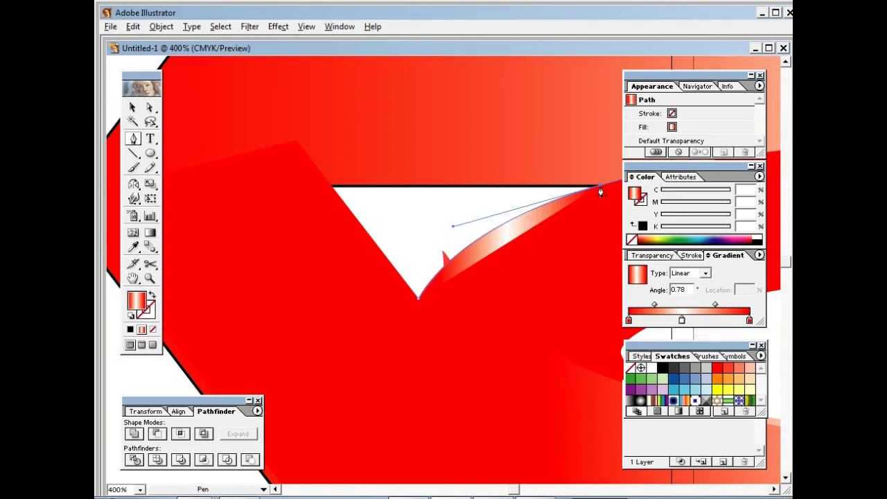
click(332, 188)
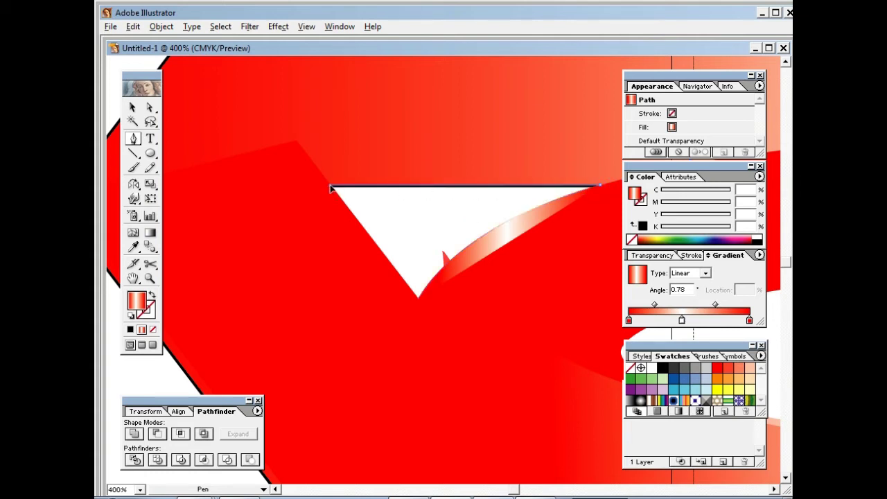
click(418, 298)
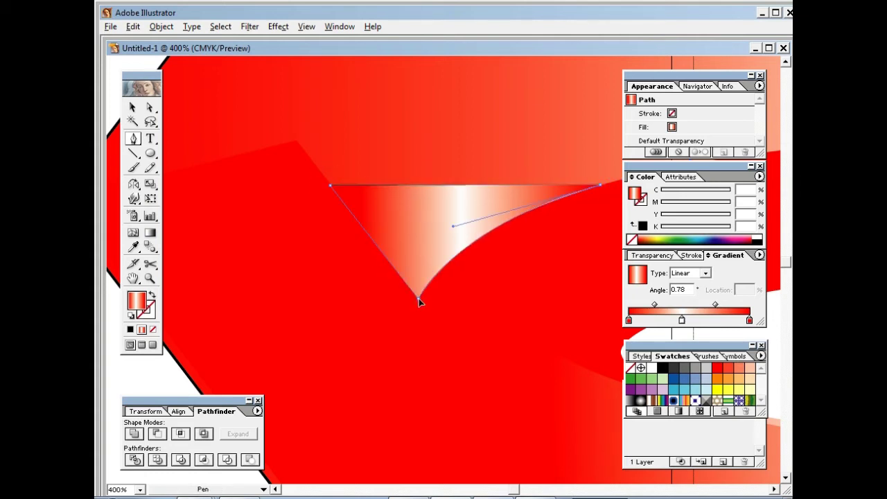
click(130, 317)
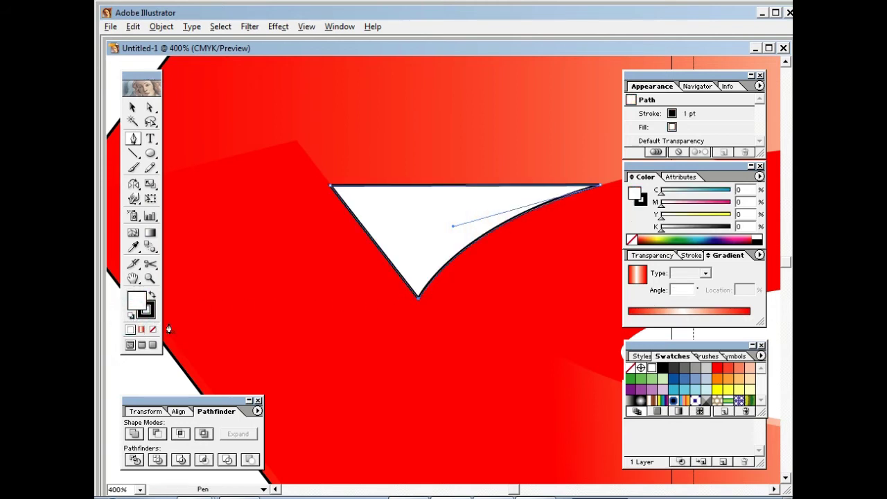
- Centre the view on the S spikes and draw the left triangular counter from three corners
click(137, 281)
drag(506, 390, 289, 357)
mouse_move(454, 346)
mouse_down()
mouse_move(253, 321)
mouse_move(313, 339)
mouse_up()
drag(408, 356, 266, 325)
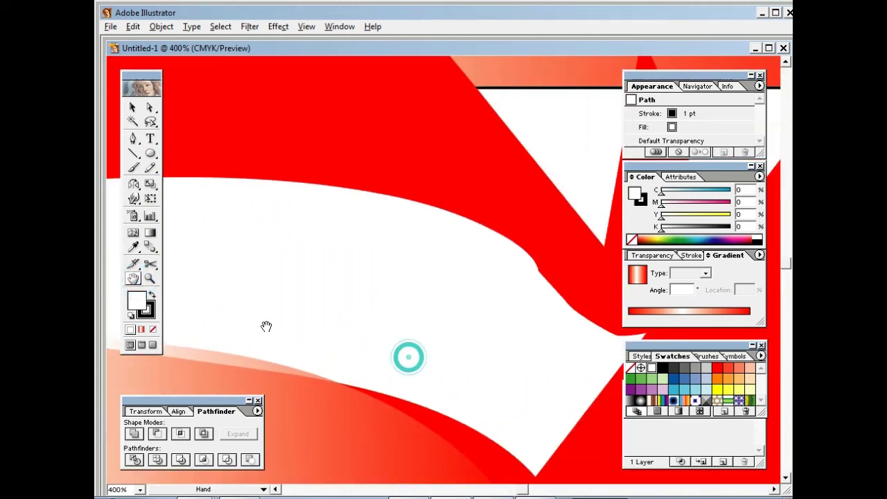
drag(429, 327, 317, 360)
drag(356, 332, 283, 366)
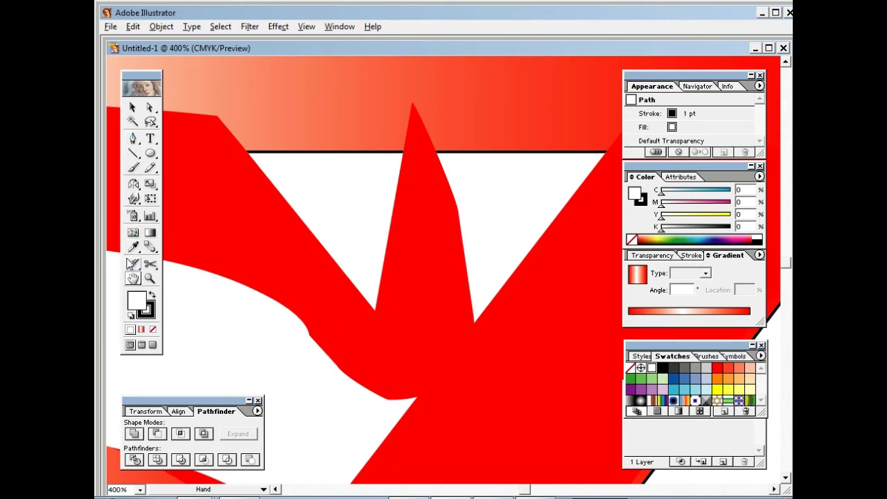
click(132, 140)
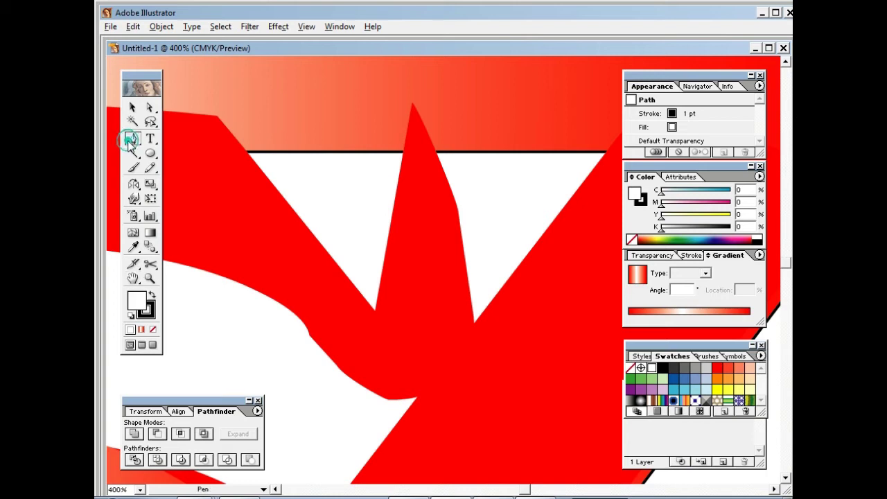
click(244, 152)
click(402, 152)
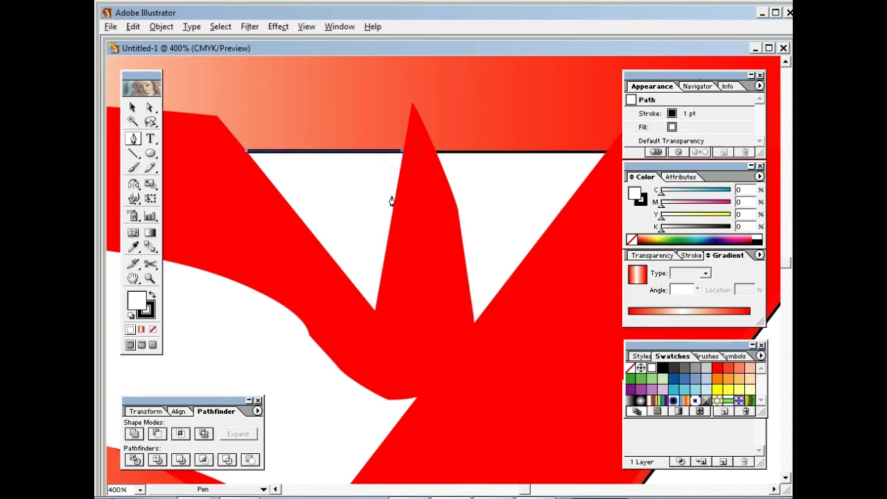
click(375, 310)
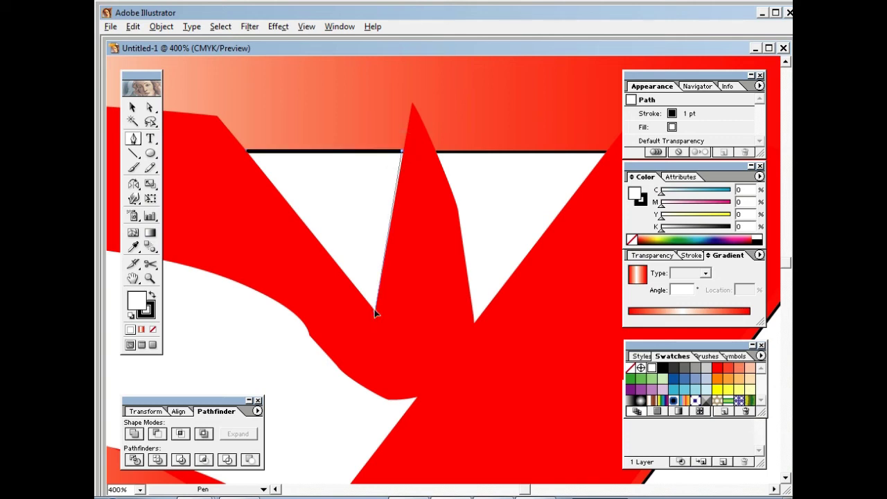
click(246, 152)
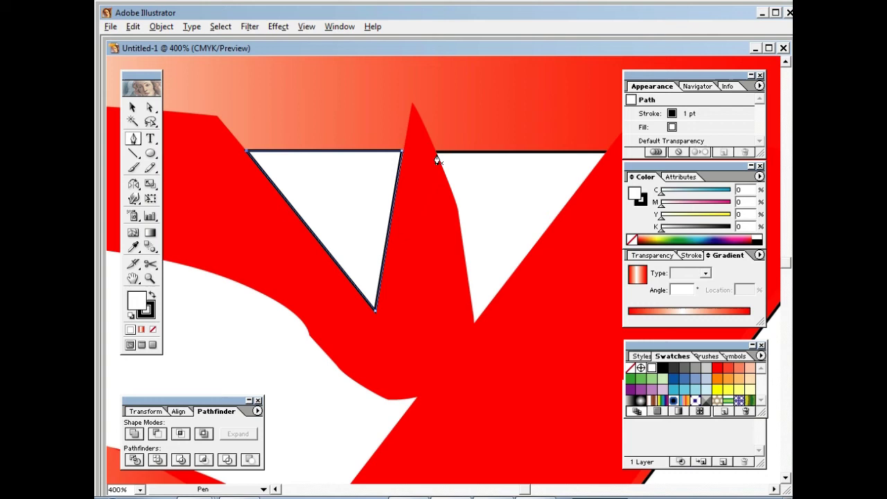
key(ctrl+shift+a)
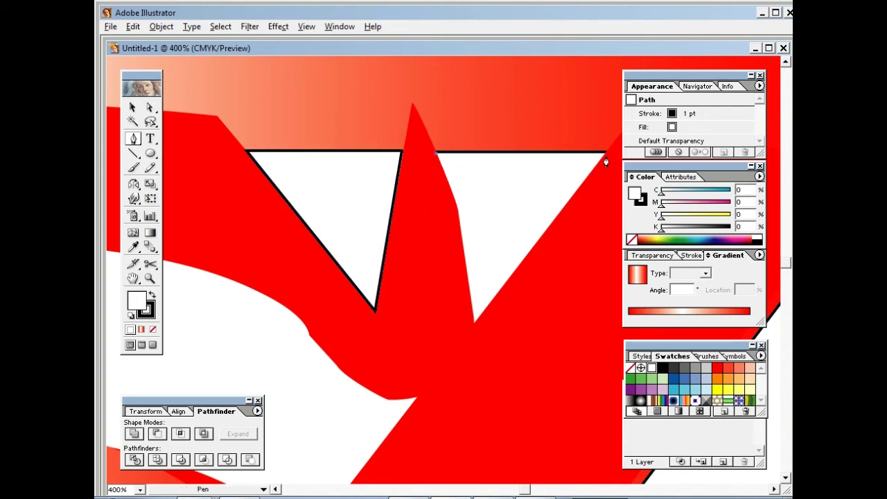
- Draw the right triangular counter beside the central spike and close it
click(605, 152)
click(474, 323)
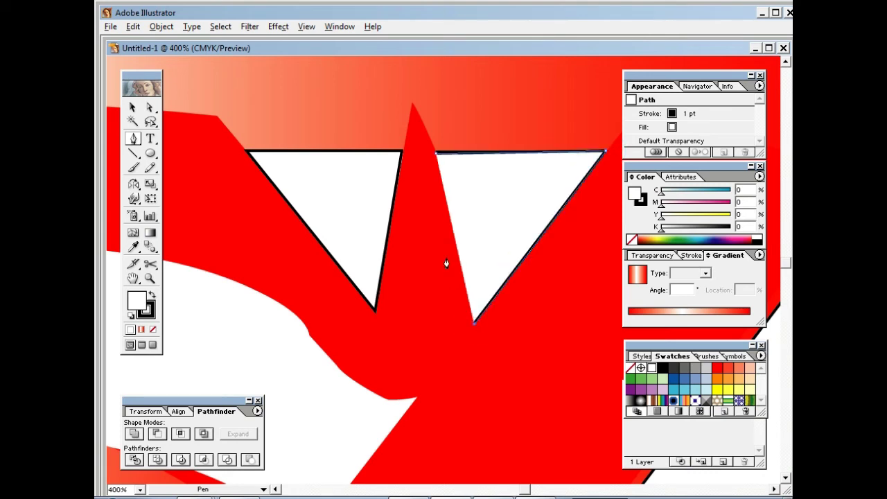
click(437, 154)
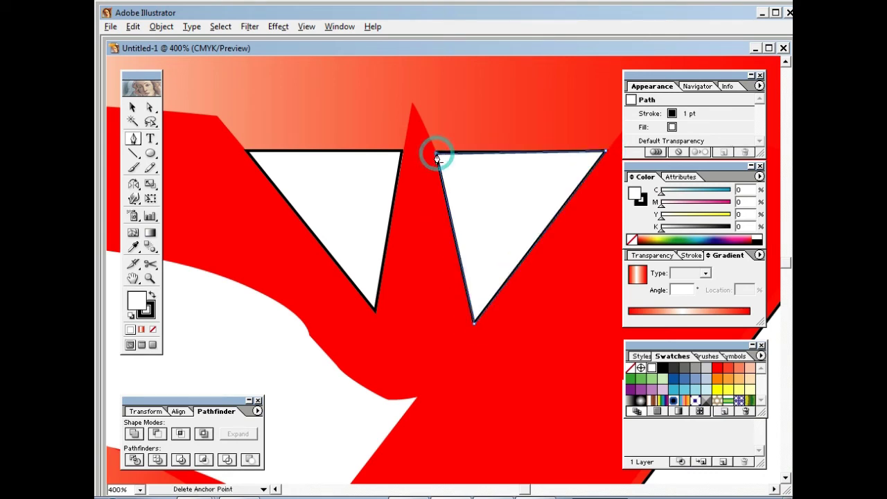
click(413, 398)
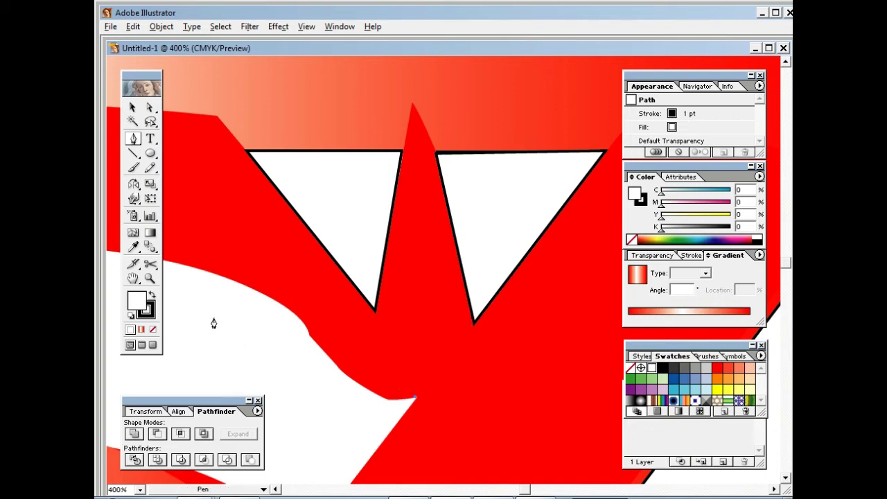
- Trace the white band's top edge with curved pen anchors, fixing one misplaced segment
mouse_move(172, 262)
mouse_down()
mouse_move(155, 277)
mouse_move(122, 279)
mouse_up()
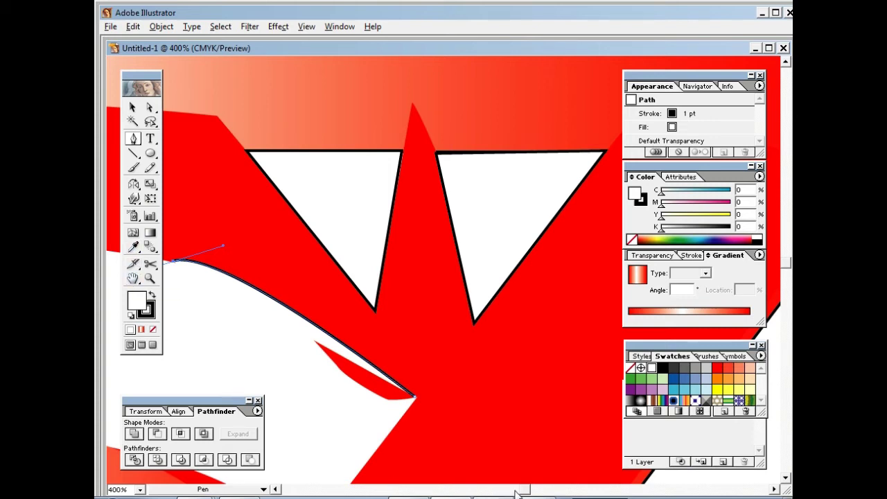
drag(524, 494, 513, 487)
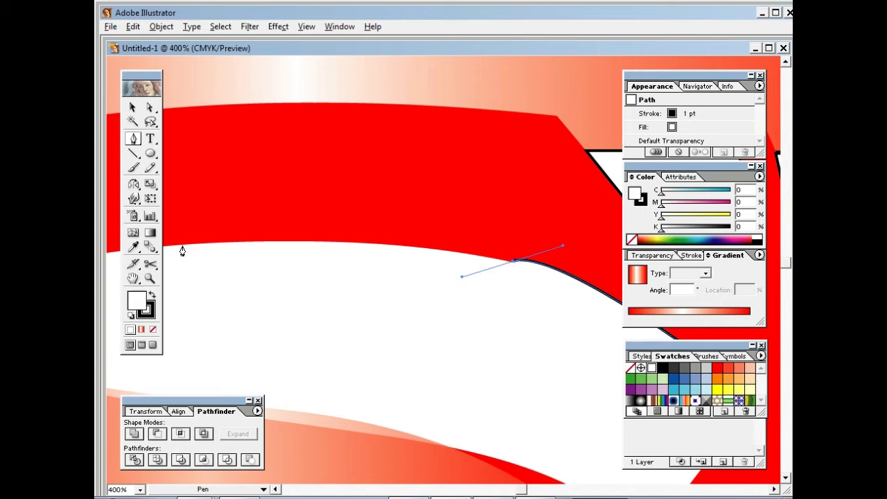
mouse_move(178, 246)
mouse_down()
mouse_move(211, 210)
mouse_move(178, 260)
mouse_up()
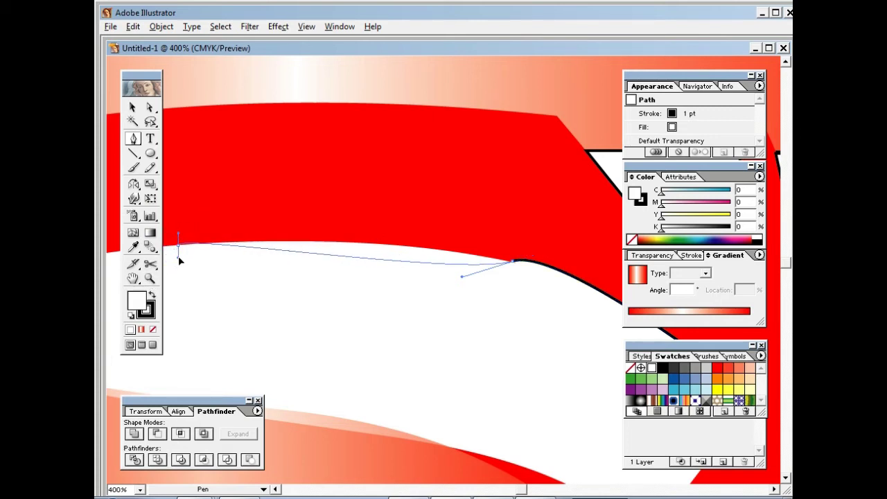
key(ctrl+z)
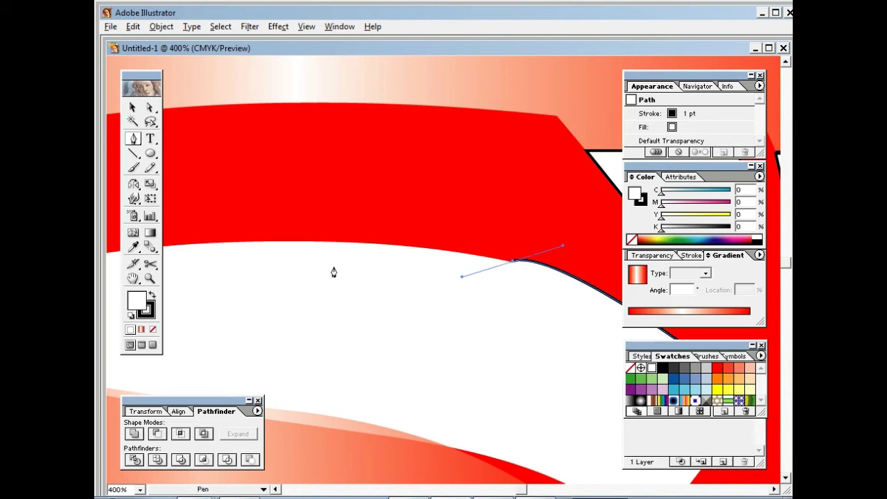
click(514, 262)
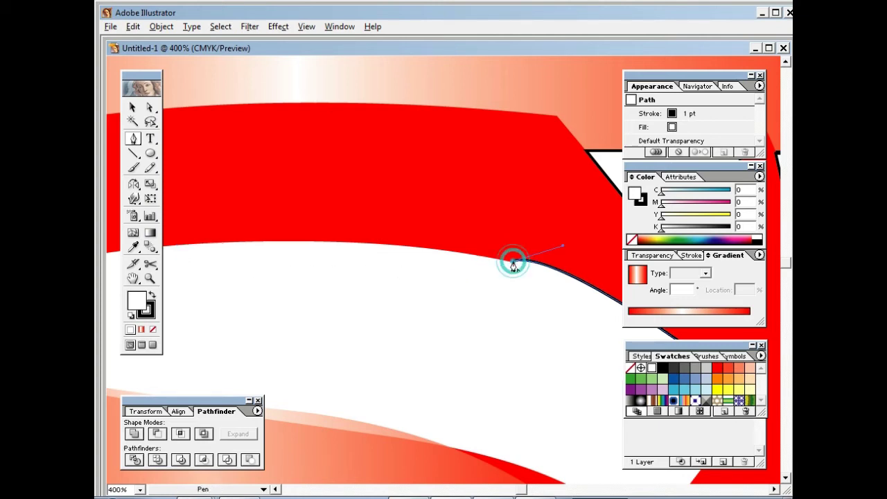
mouse_move(166, 251)
mouse_down()
mouse_move(109, 267)
mouse_move(152, 258)
mouse_move(136, 267)
mouse_up()
click(334, 248)
click(177, 268)
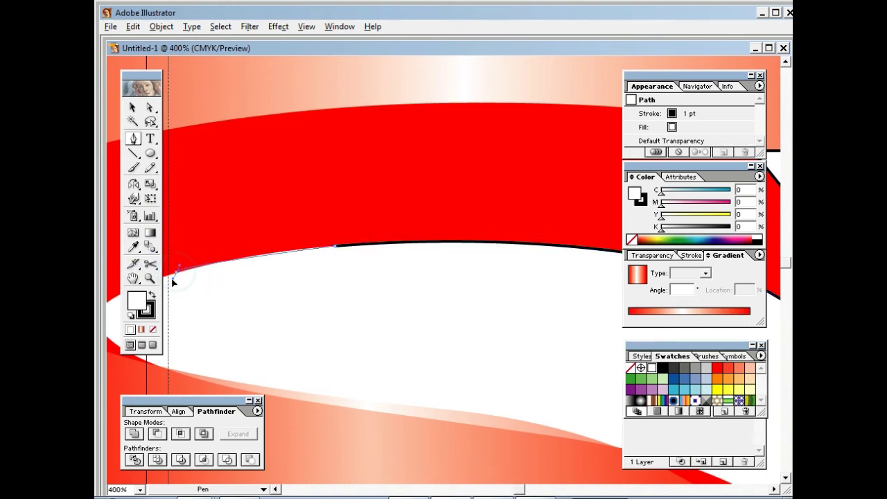
drag(173, 280, 154, 288)
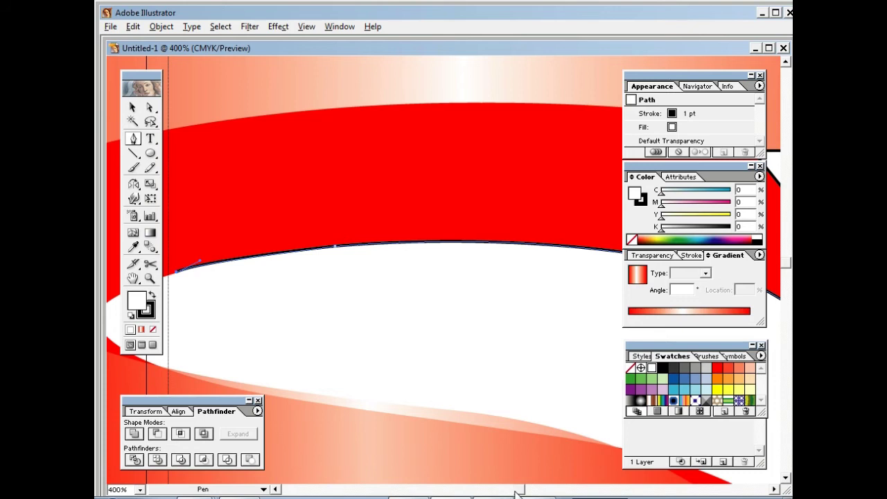
drag(518, 493, 515, 492)
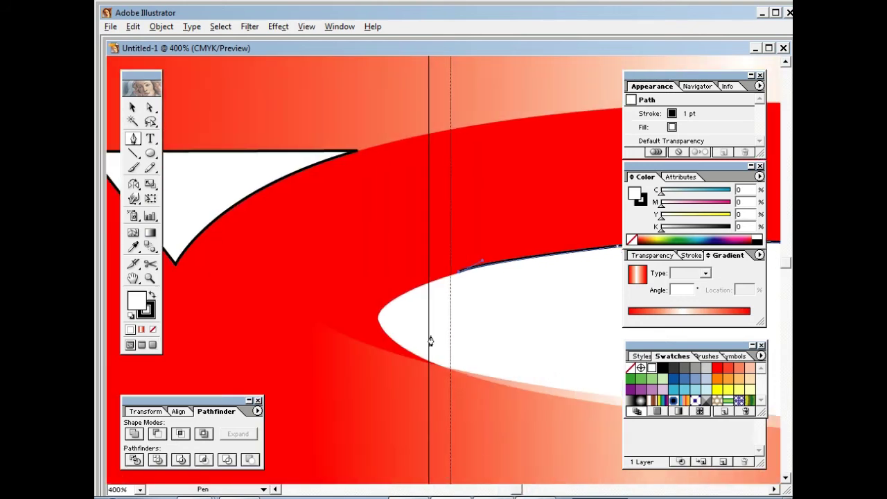
- Continue the path around the band's left end and along its bottom, removing stray handles
drag(376, 313, 380, 330)
drag(383, 335, 381, 336)
click(378, 318)
drag(483, 375, 563, 390)
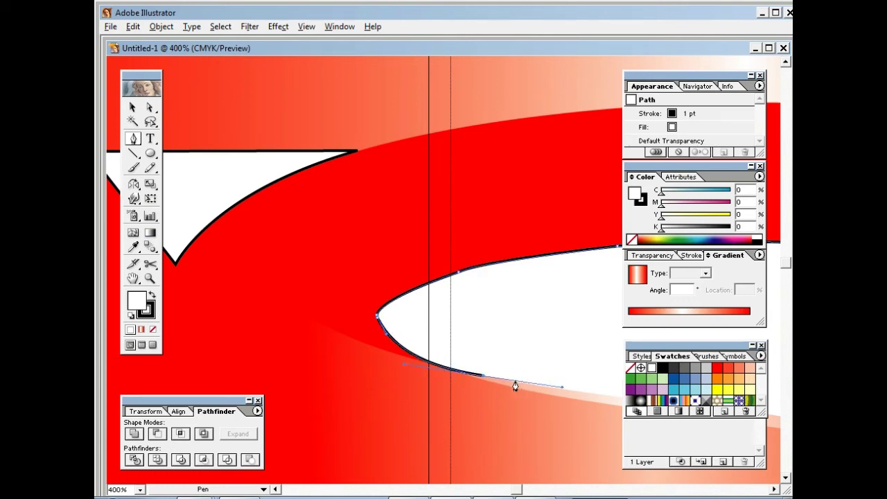
click(484, 379)
click(484, 377)
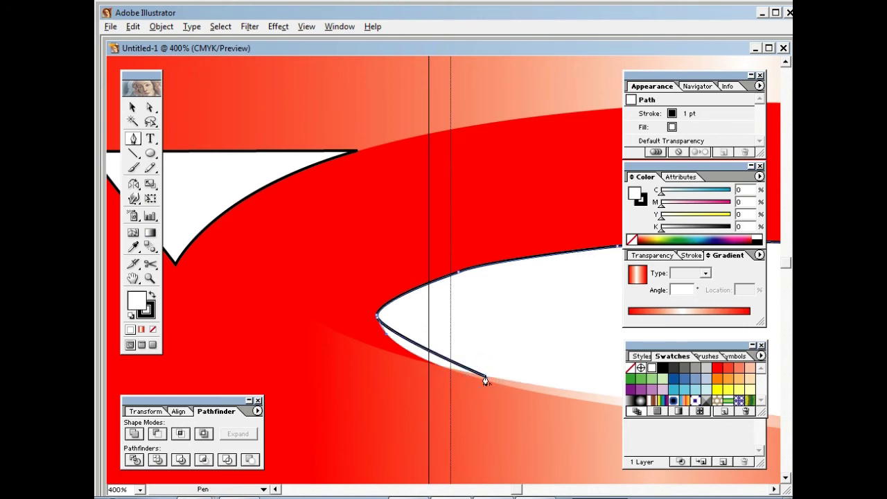
ctrl+click(484, 378)
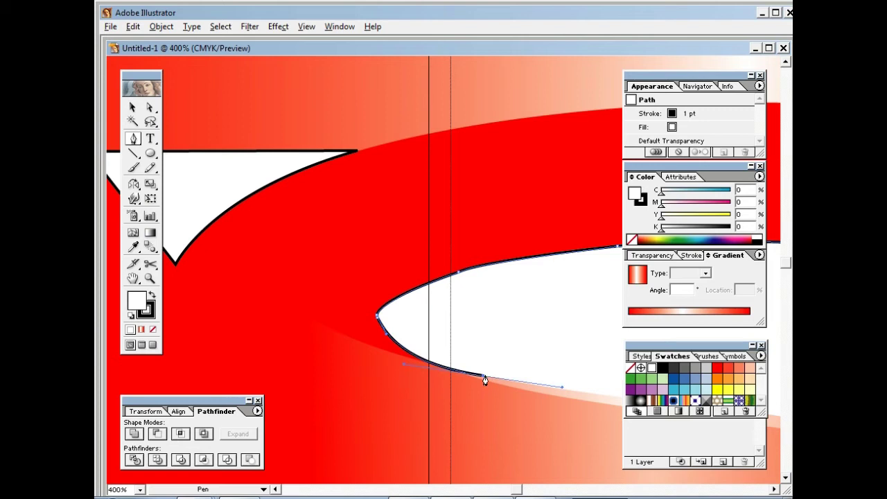
click(483, 376)
click(521, 492)
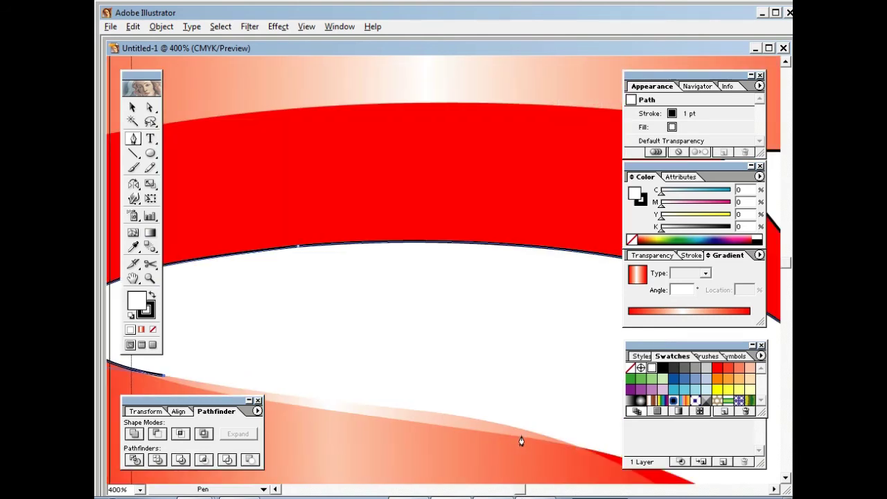
mouse_move(522, 437)
mouse_down()
mouse_move(632, 426)
mouse_move(596, 427)
mouse_up()
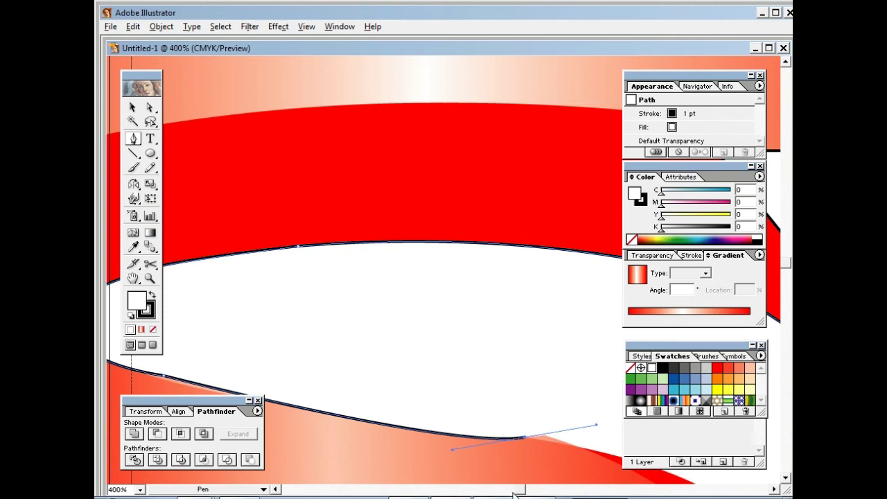
drag(512, 493, 520, 492)
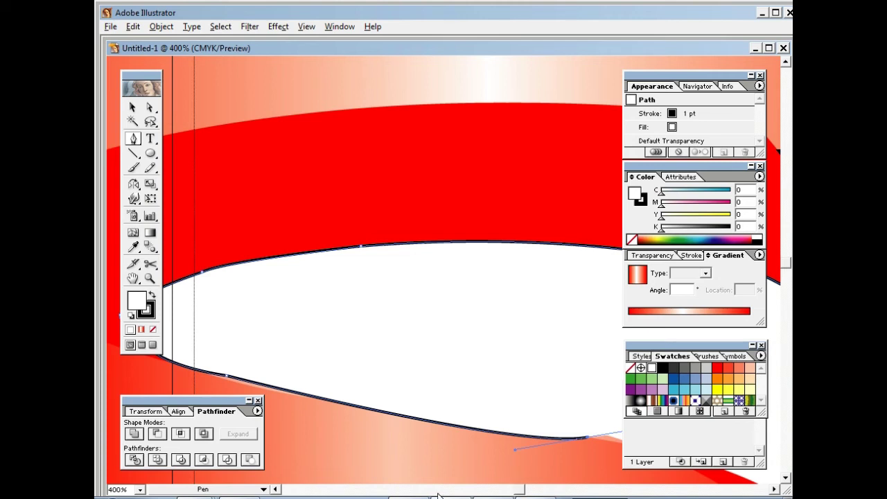
- Convert the corner anchor, add a curved anchor at the V point, and close the upper counter
click(523, 490)
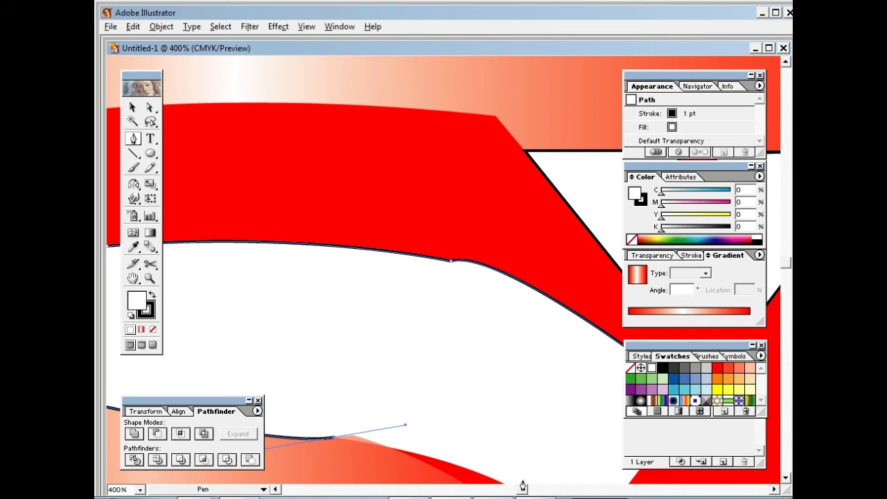
click(788, 267)
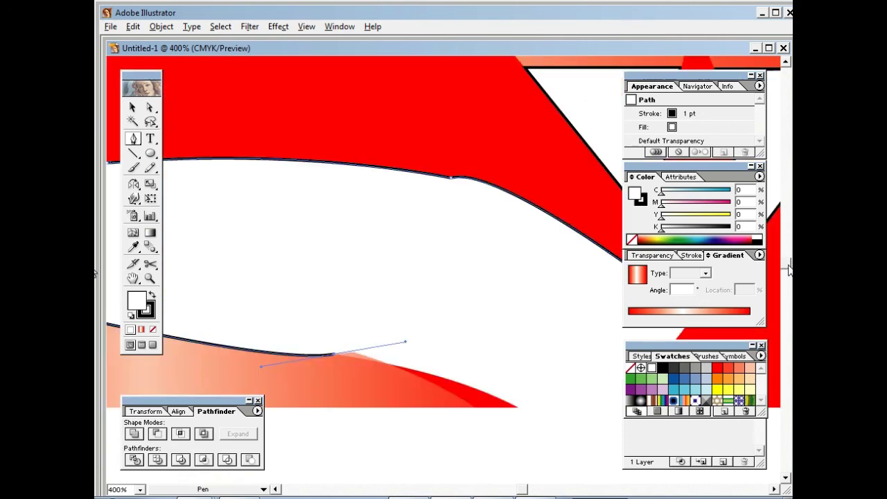
scroll(788, 266, down, 2)
scroll(788, 266, down, 2)
scroll(788, 267, down, 2)
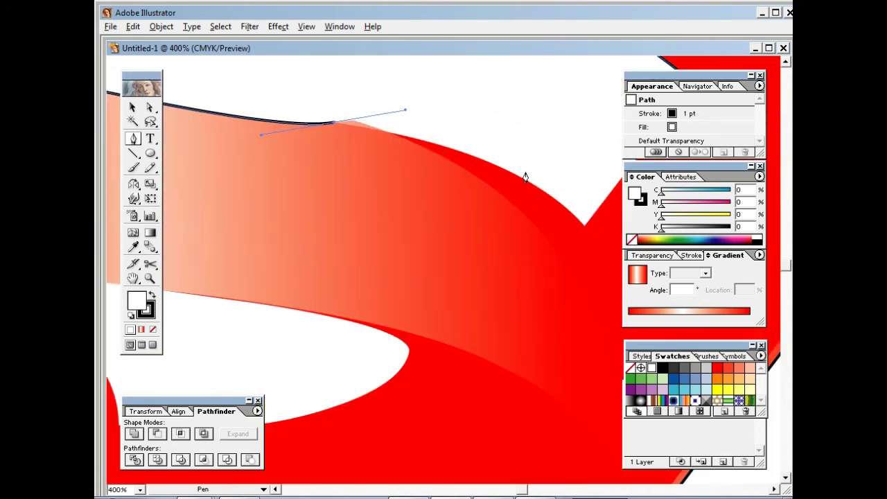
click(334, 124)
key(ctrl+z)
click(333, 125)
key(ctrl+z)
click(333, 125)
mouse_move(584, 223)
mouse_down()
mouse_move(616, 297)
mouse_move(660, 314)
mouse_up()
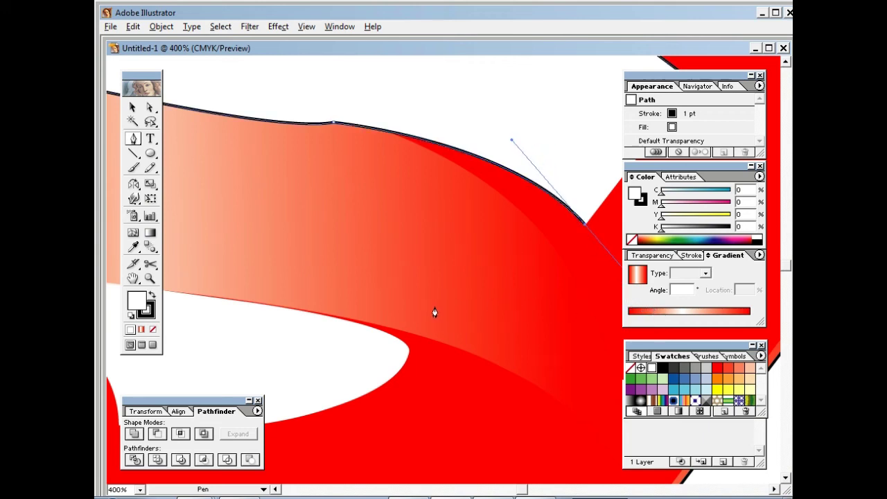
click(584, 223)
drag(527, 493, 531, 493)
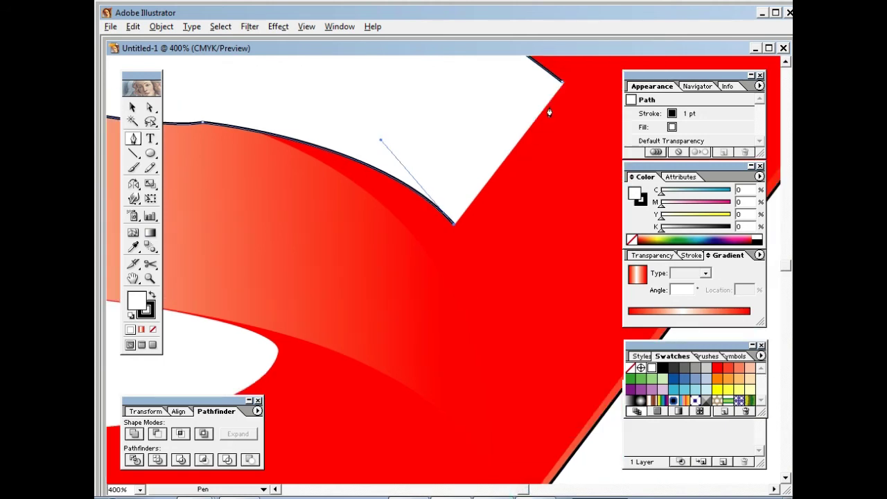
click(562, 82)
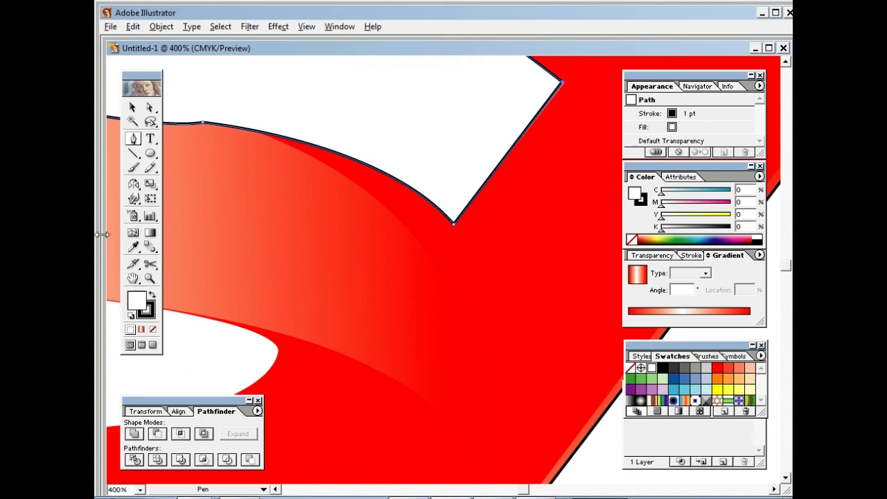
- Pan and zoom out to 200% over the S, then start a path at the middle counter's corner
click(133, 278)
drag(195, 306, 407, 261)
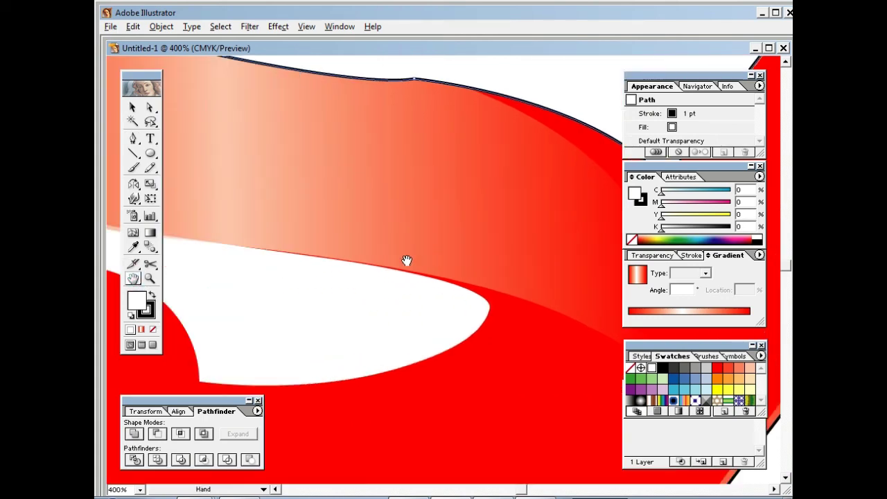
mouse_move(295, 253)
mouse_down()
mouse_move(453, 257)
mouse_move(396, 257)
mouse_up()
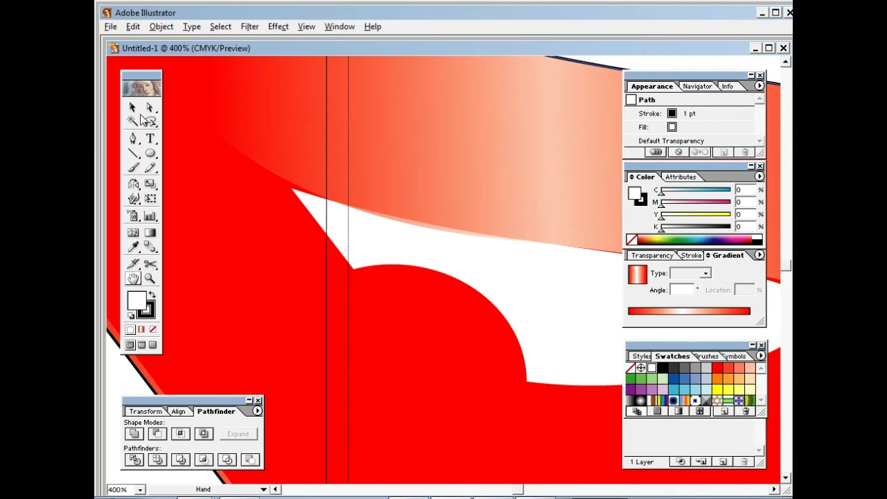
click(133, 138)
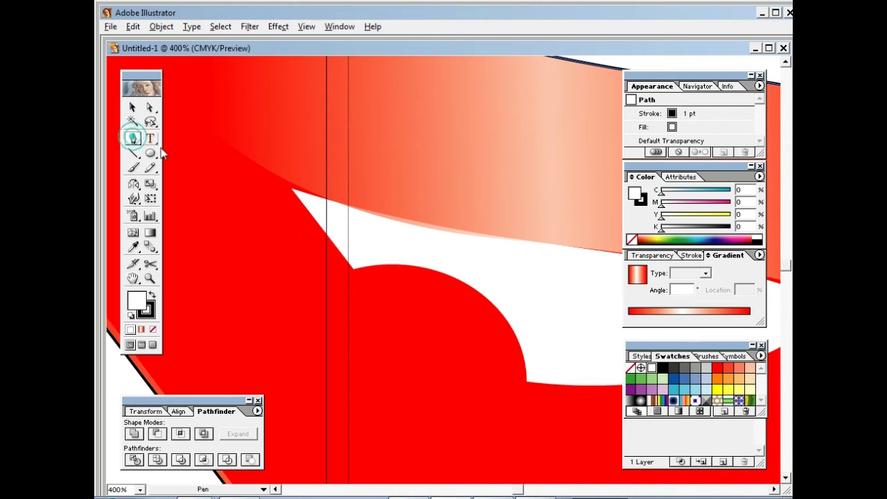
ctrl+alt+click(291, 195)
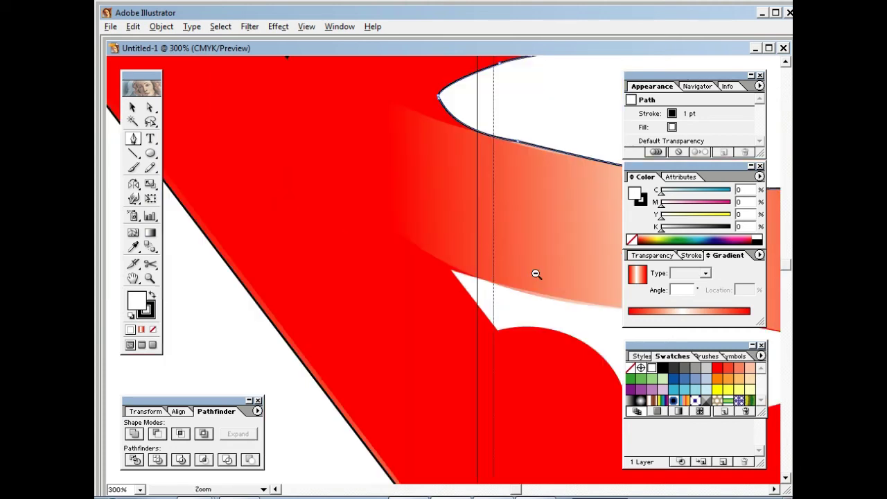
ctrl+alt+click(552, 312)
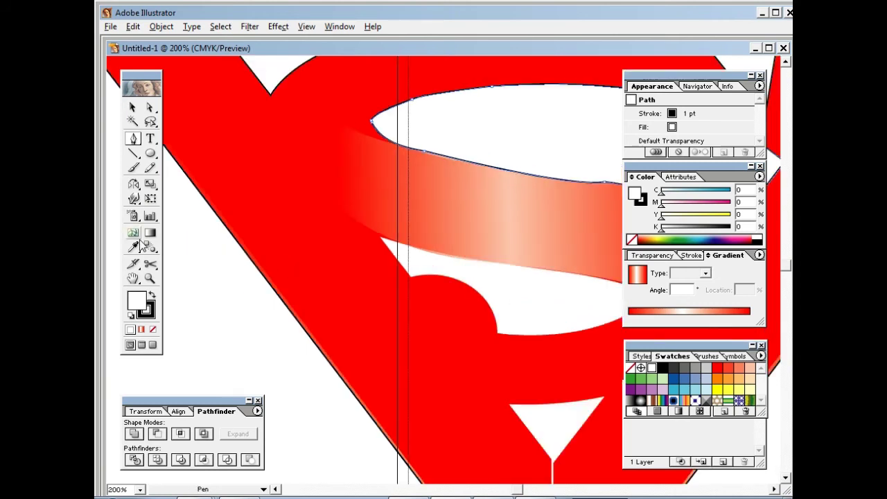
click(132, 278)
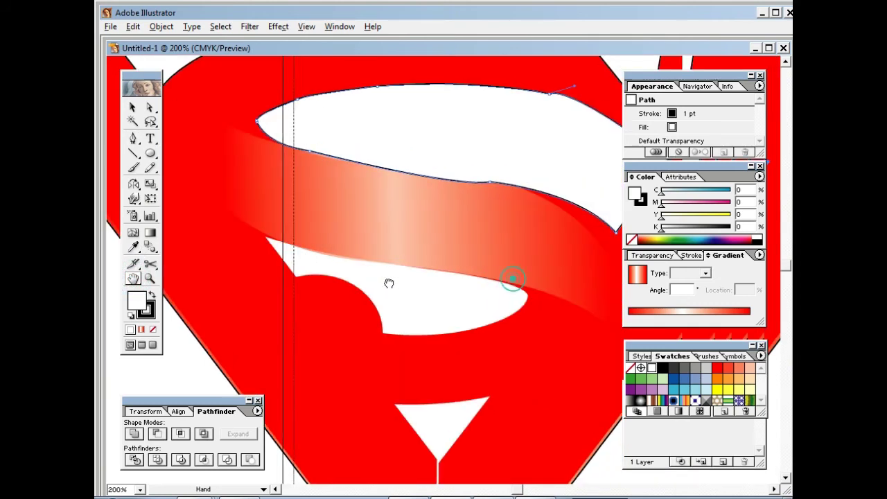
drag(454, 277, 307, 277)
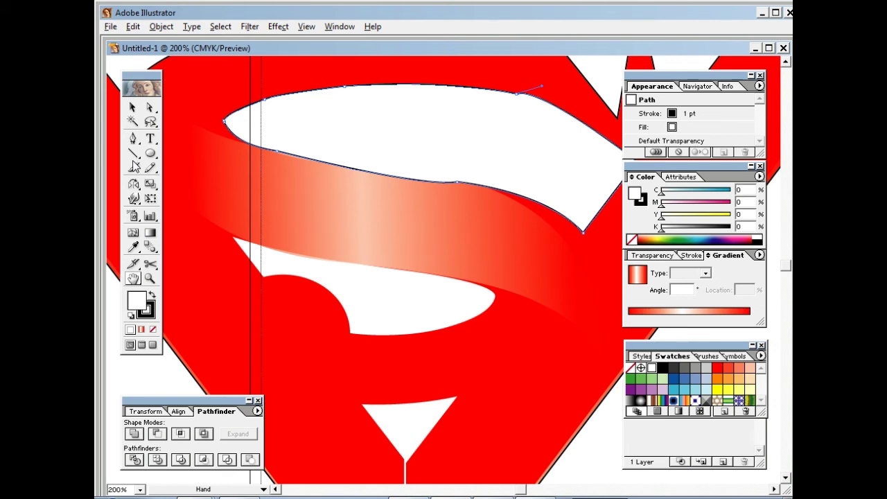
click(132, 138)
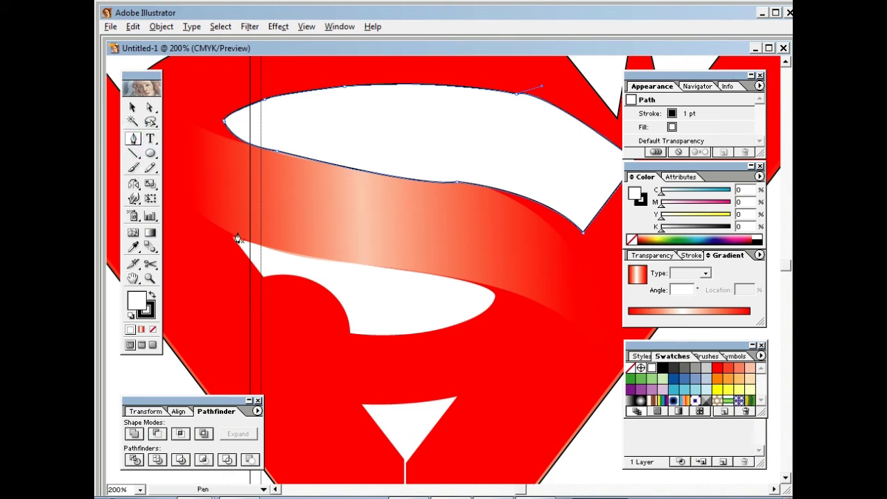
click(231, 238)
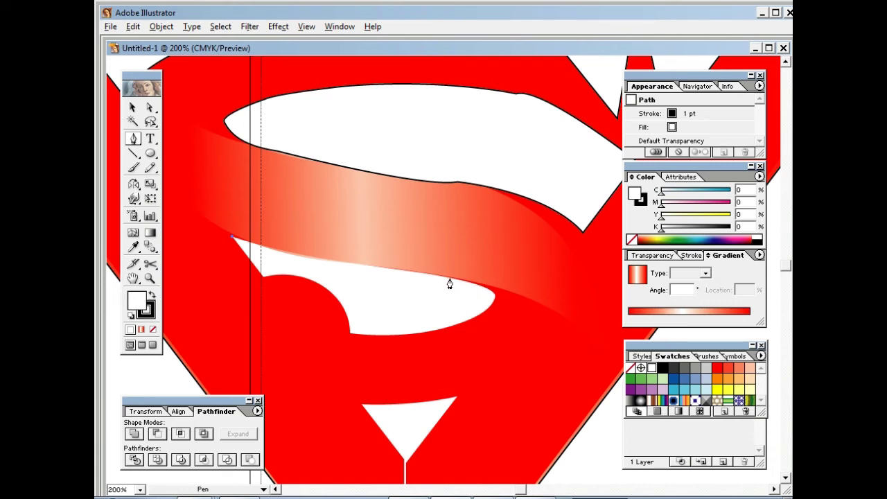
- Trace the middle counter's upper curve, right tip, curved bottom and notched left end, then close it
mouse_move(441, 276)
mouse_down()
mouse_move(595, 287)
mouse_move(555, 291)
mouse_up()
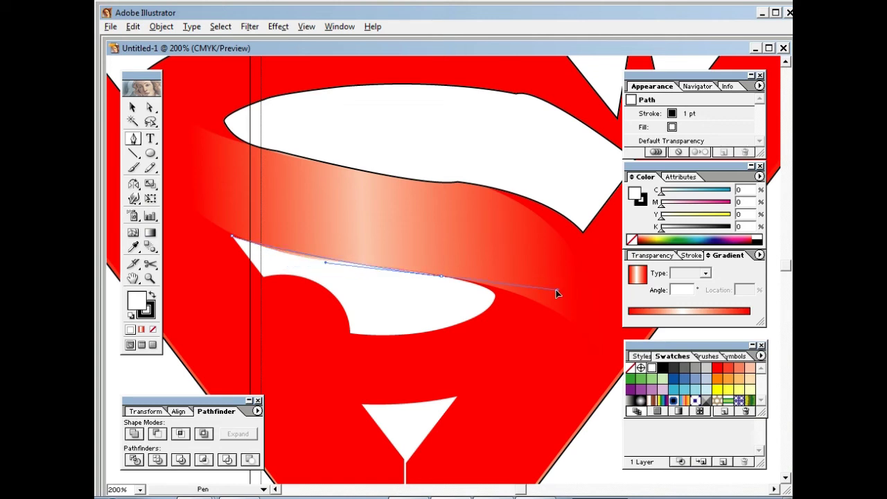
click(442, 278)
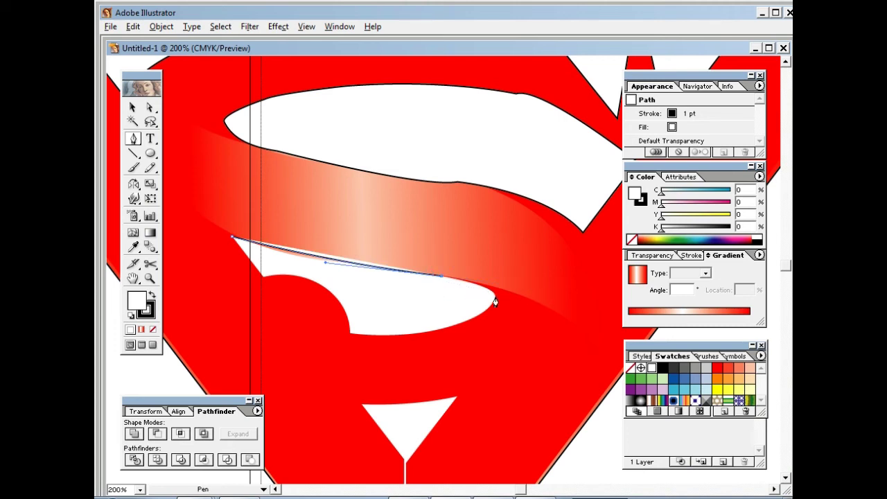
click(494, 297)
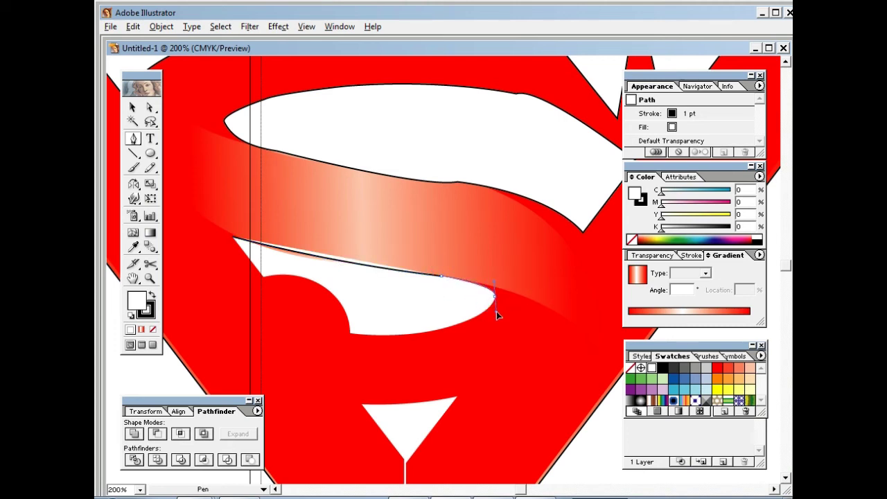
click(494, 298)
drag(352, 335, 226, 327)
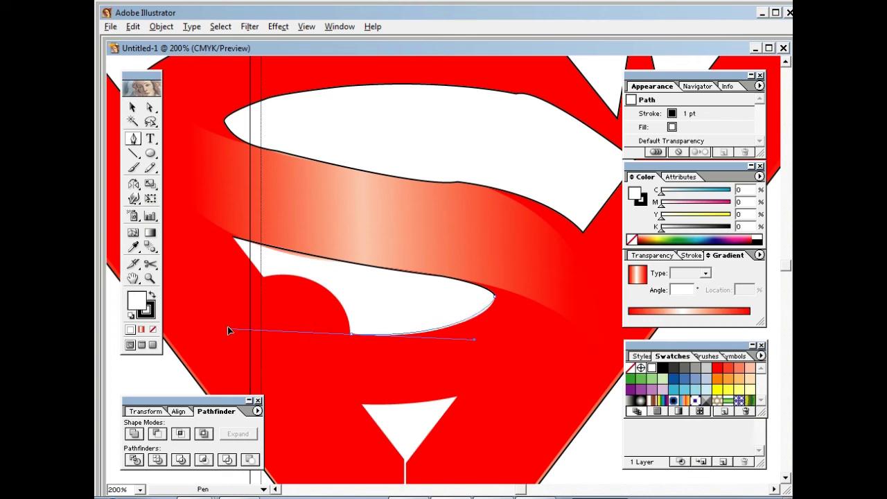
click(351, 337)
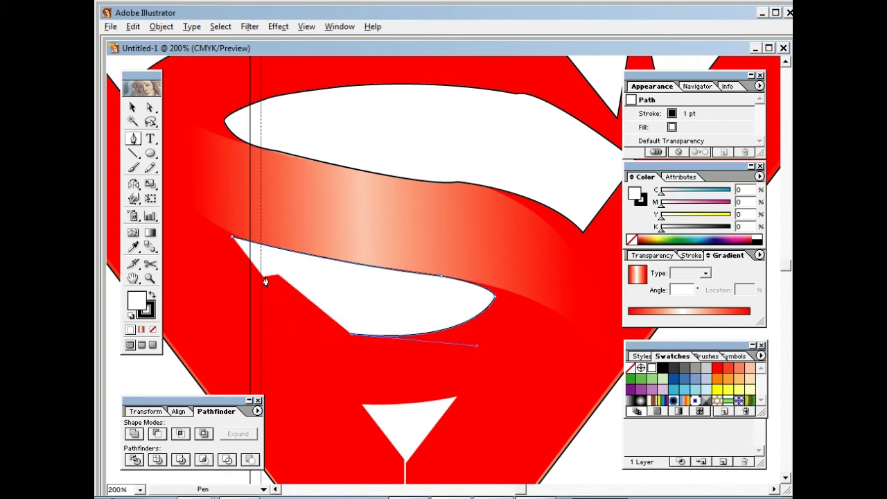
drag(263, 278, 180, 293)
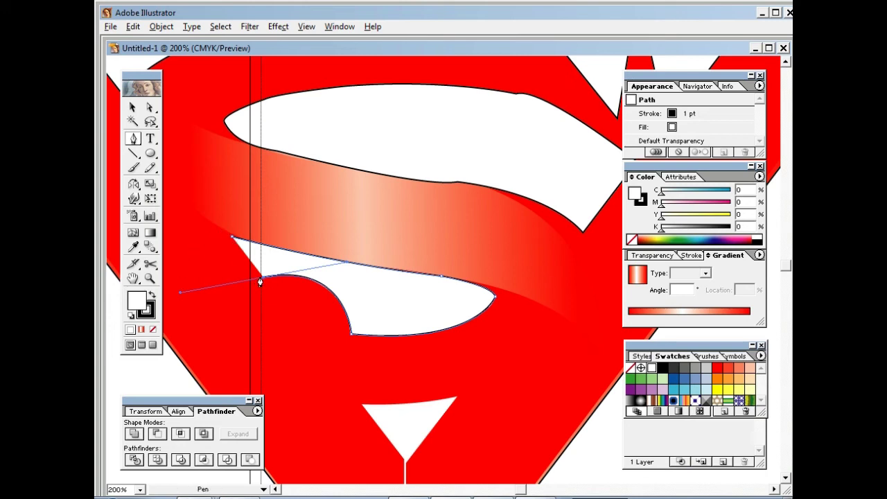
click(263, 283)
click(232, 240)
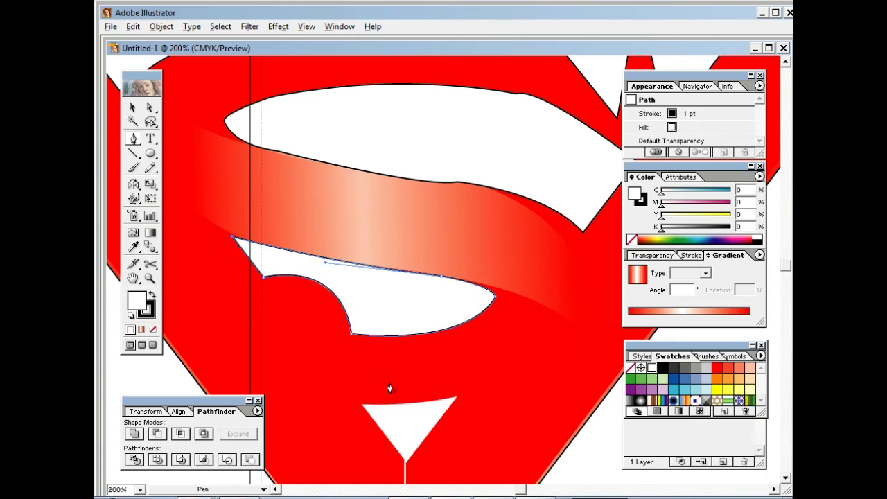
- Trace a closed pen path around the bottom white triangle, curving its top edge
click(361, 405)
drag(456, 397, 486, 388)
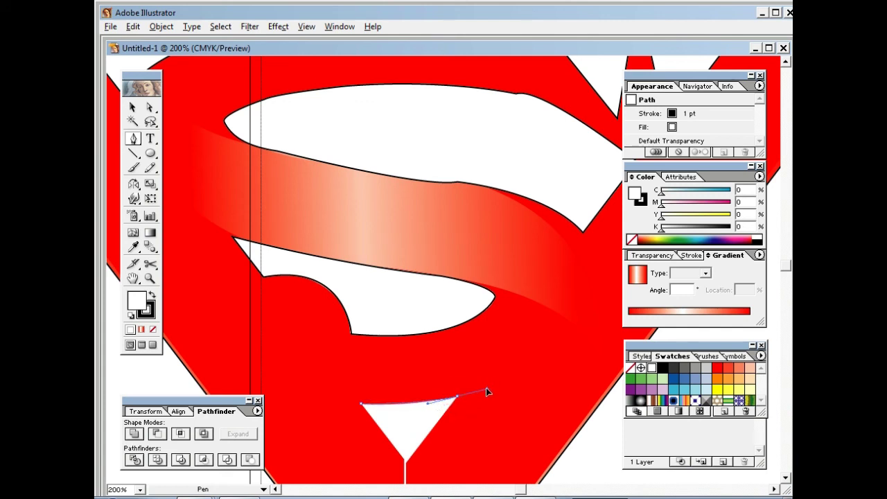
click(456, 397)
click(405, 462)
click(361, 406)
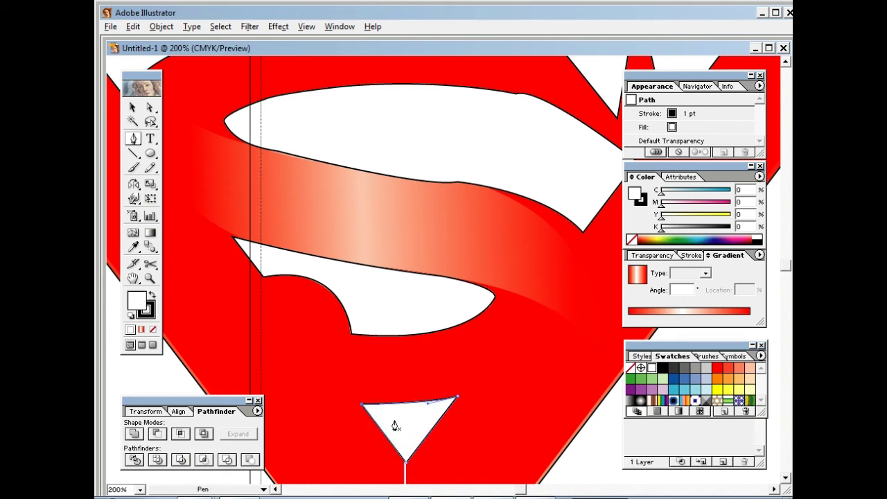
key(ctrl+alt+space)
click(372, 336)
click(509, 414)
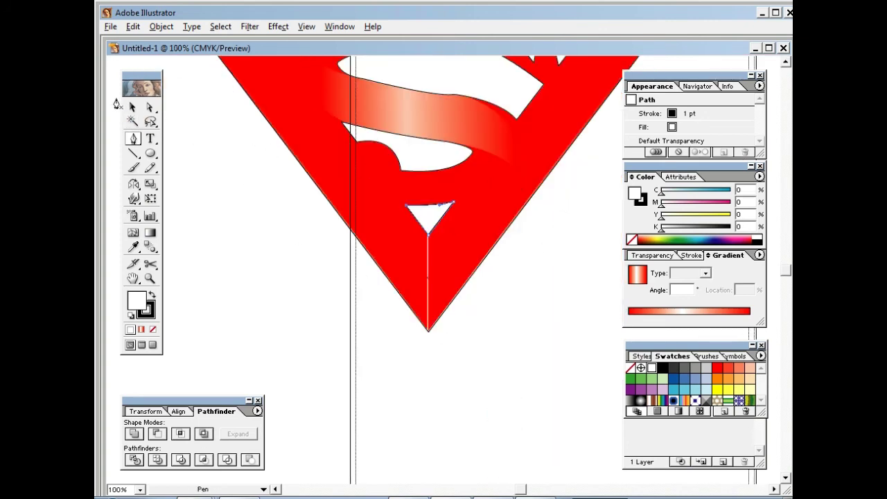
- Remove the white middle gradient stop so the shield becomes flat red (M 100, Y 100)
click(131, 108)
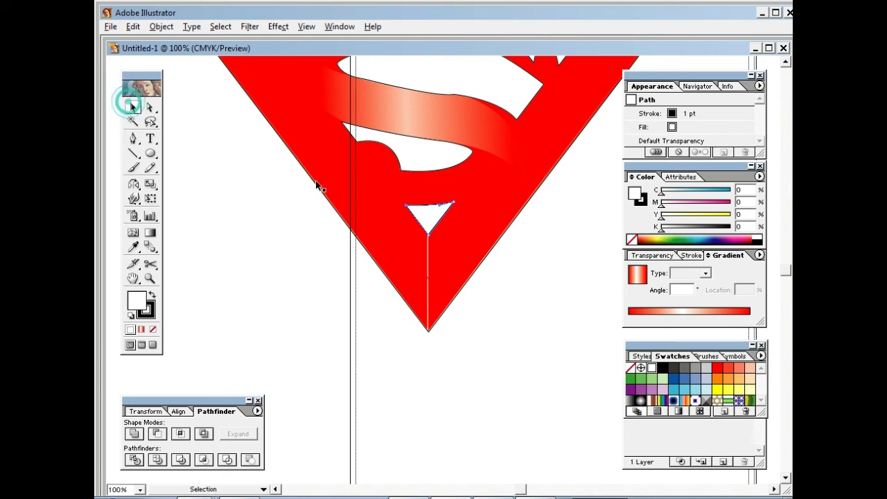
ctrl+alt+click(505, 317)
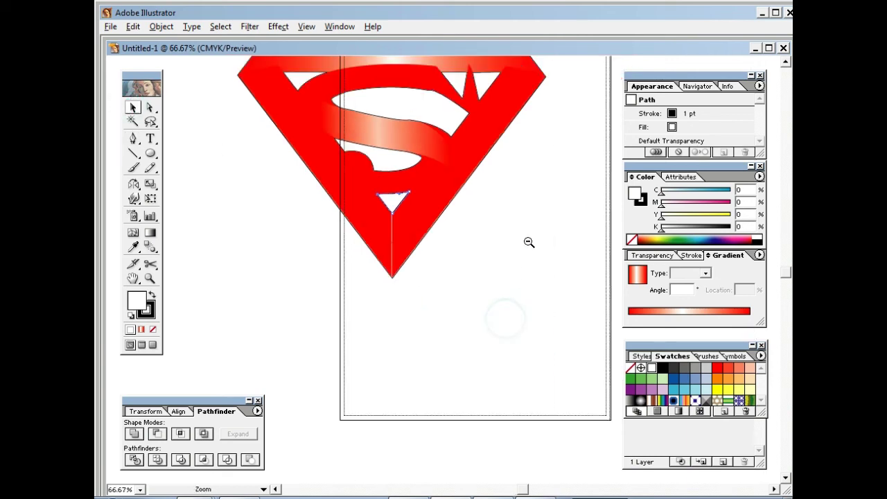
ctrl+alt+click(501, 207)
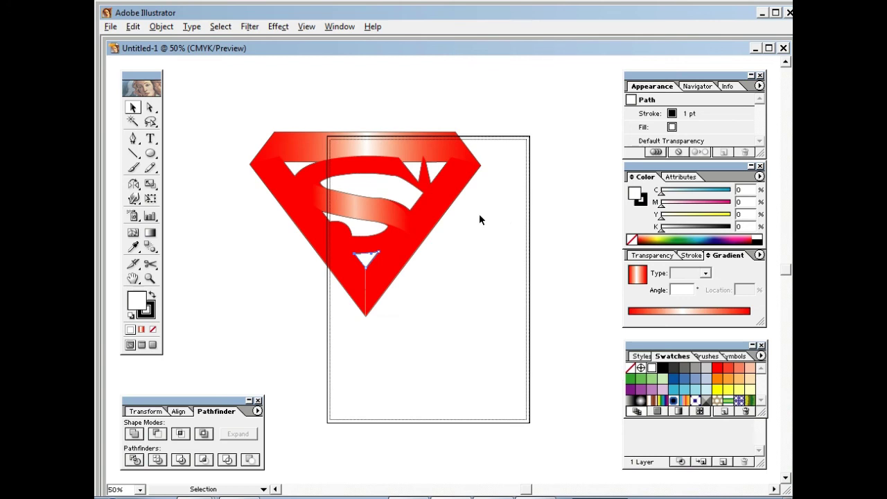
click(324, 147)
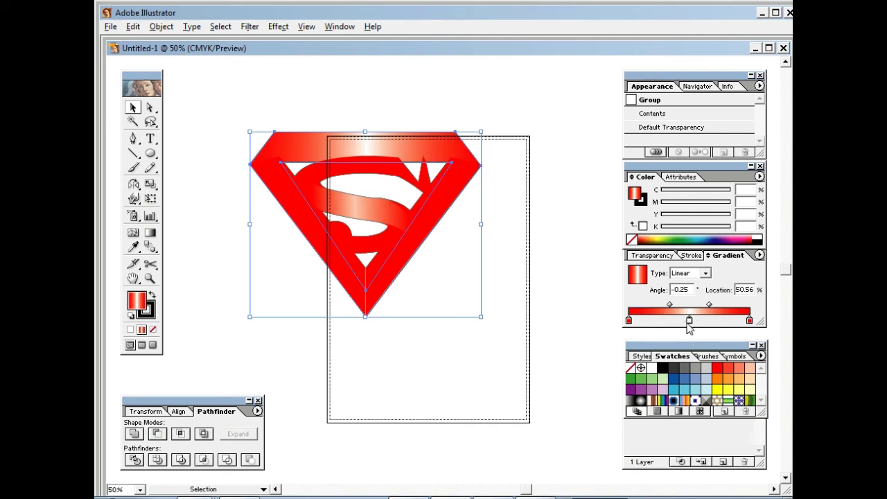
drag(688, 321, 665, 343)
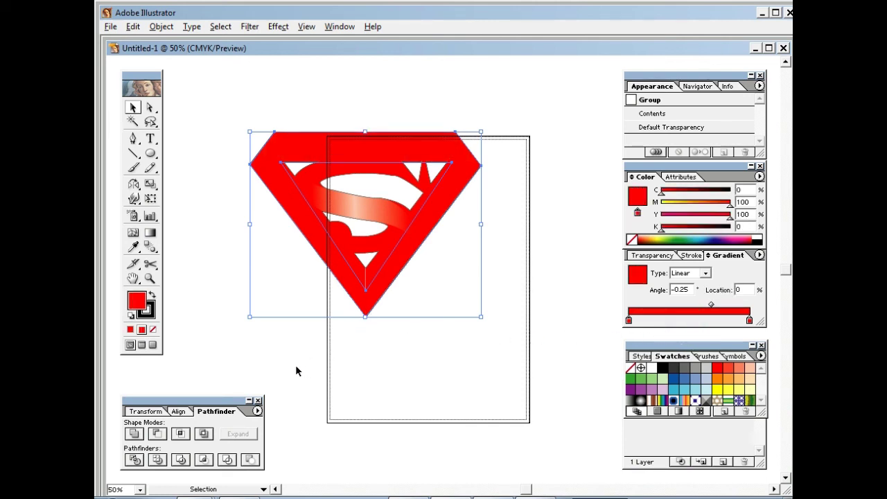
click(252, 372)
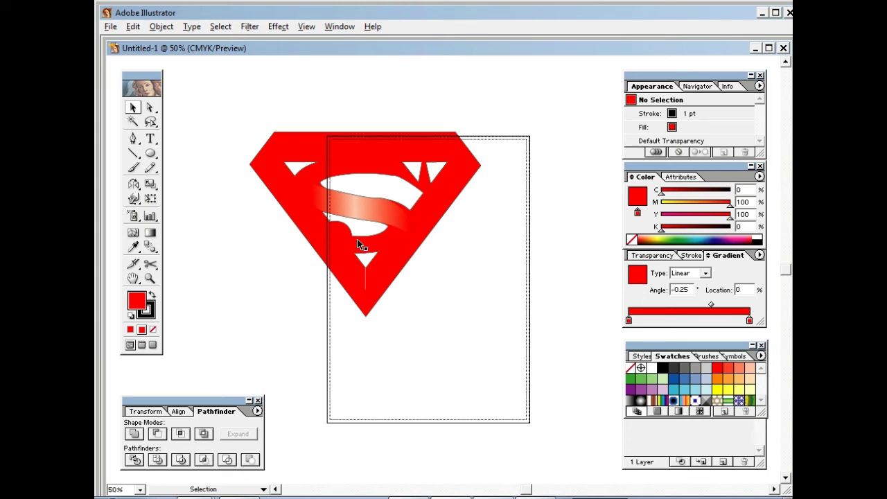
- Fill the four triangle counters and the S counter with the White swatch
click(436, 171)
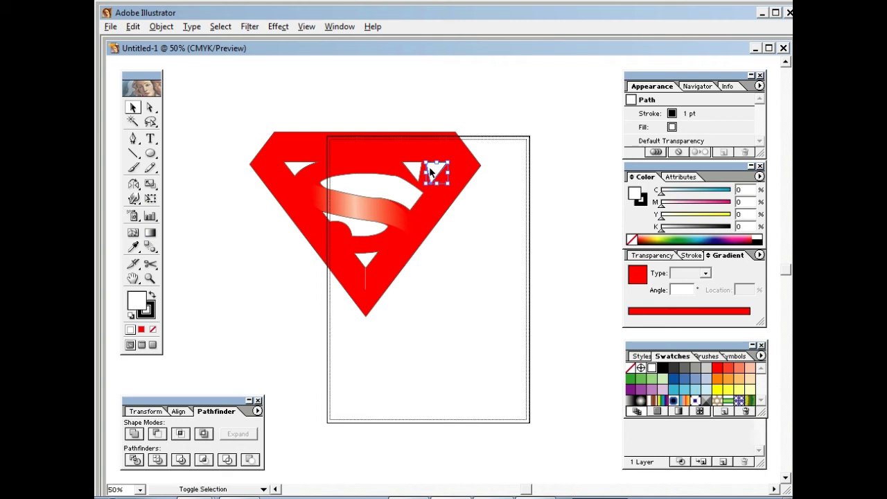
shift+click(414, 170)
shift+click(299, 169)
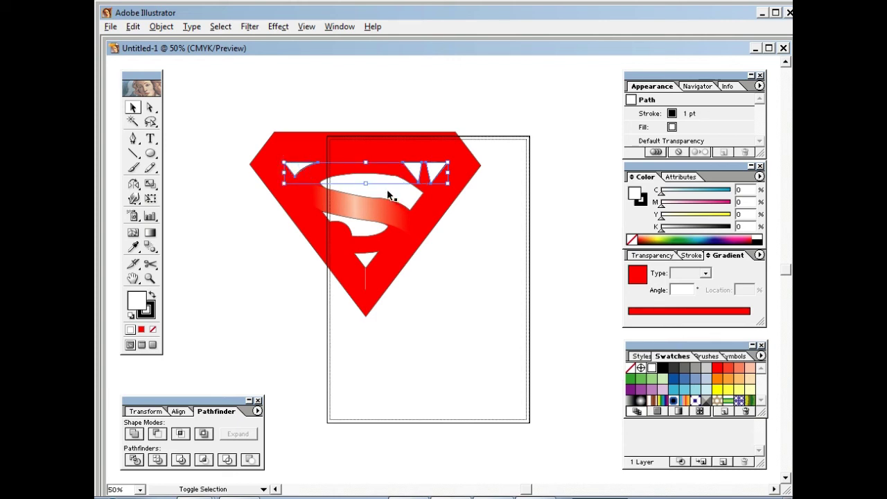
shift+click(365, 229)
shift+click(366, 261)
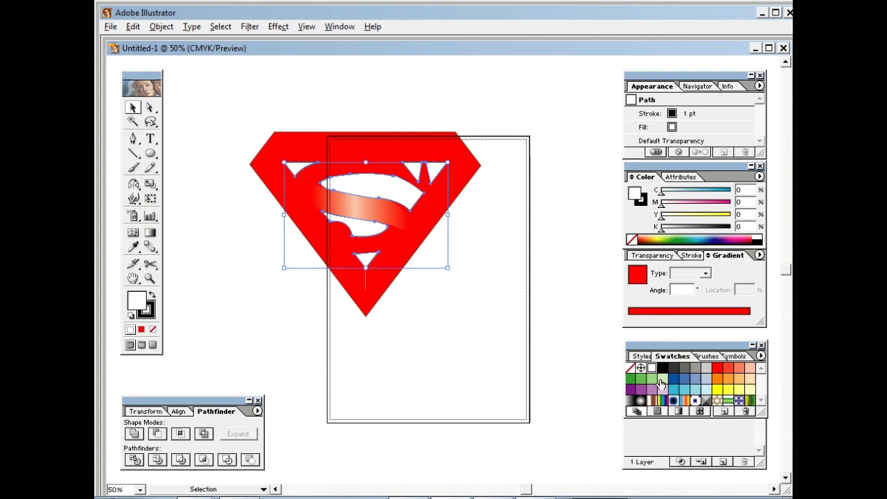
click(662, 379)
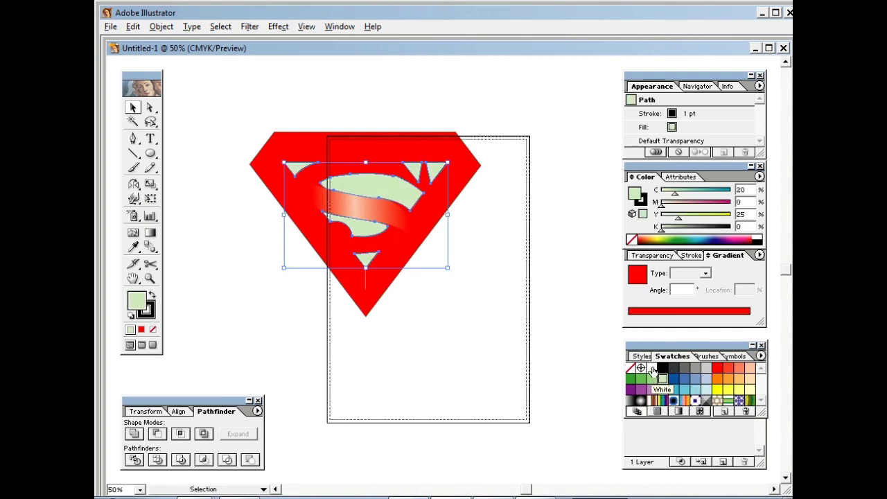
click(650, 368)
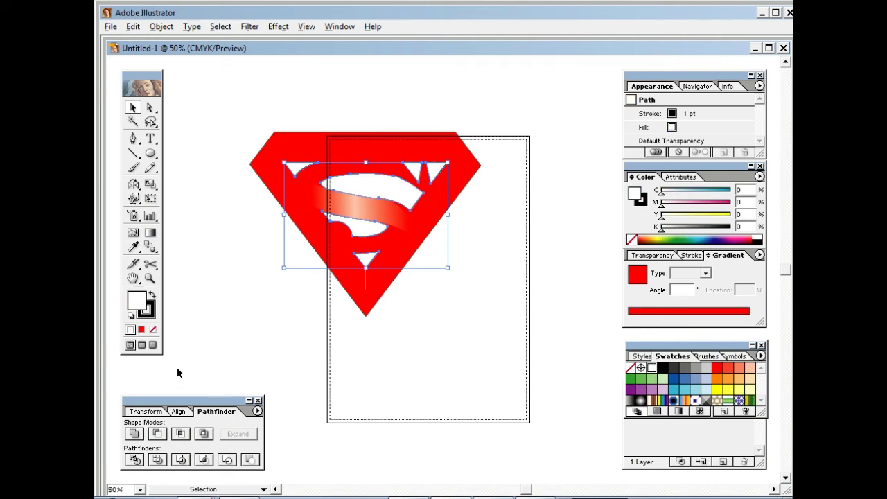
click(471, 352)
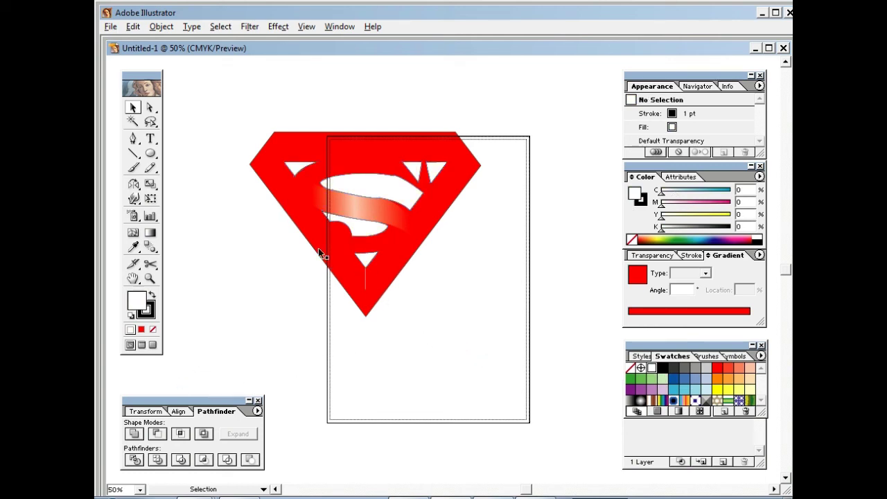
key(z)
click(371, 274)
click(465, 284)
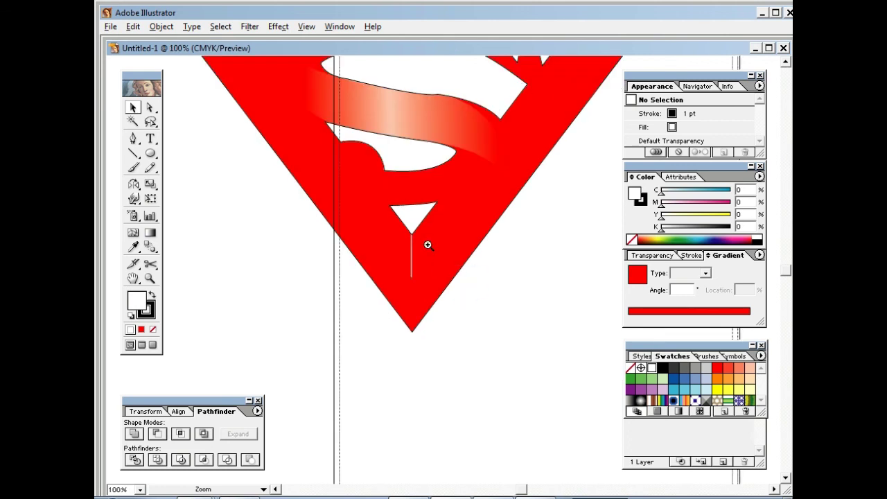
click(426, 243)
click(441, 275)
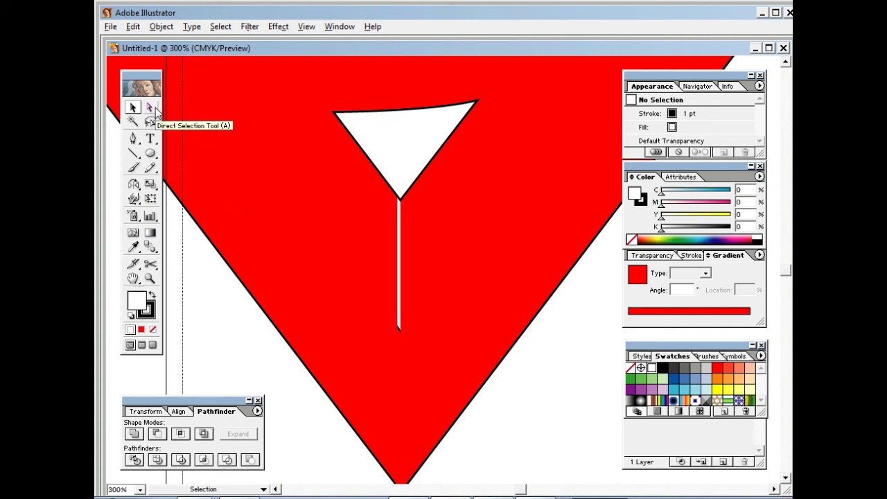
click(398, 202)
click(398, 199)
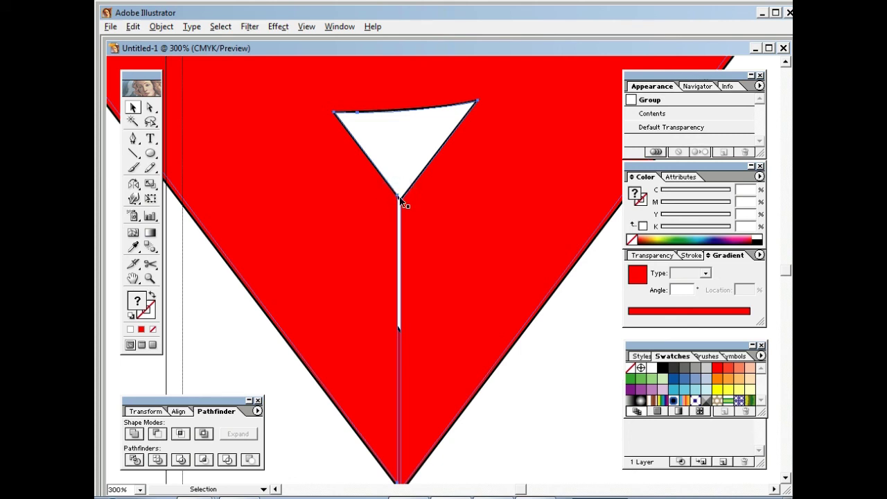
click(237, 343)
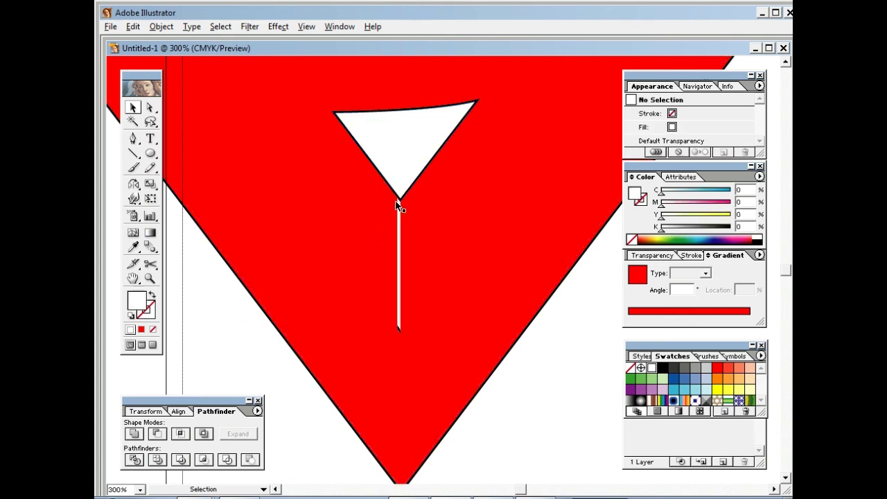
click(398, 200)
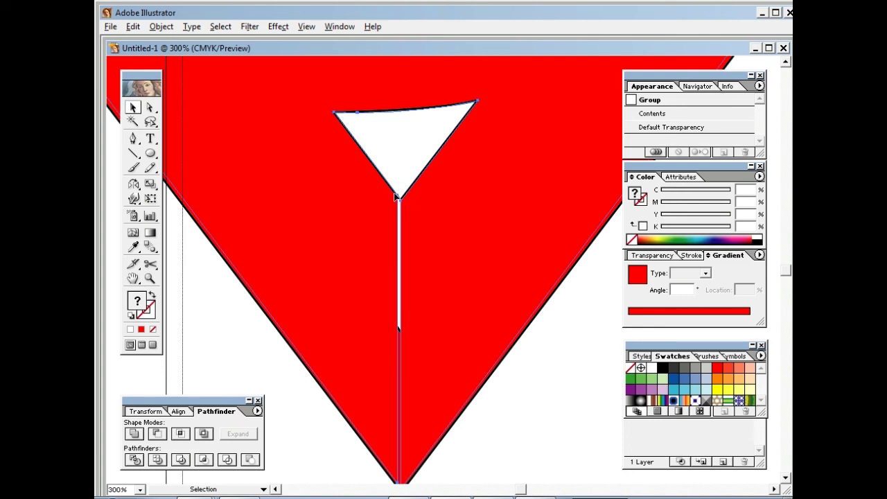
click(396, 199)
click(393, 207)
click(399, 212)
click(398, 209)
click(313, 452)
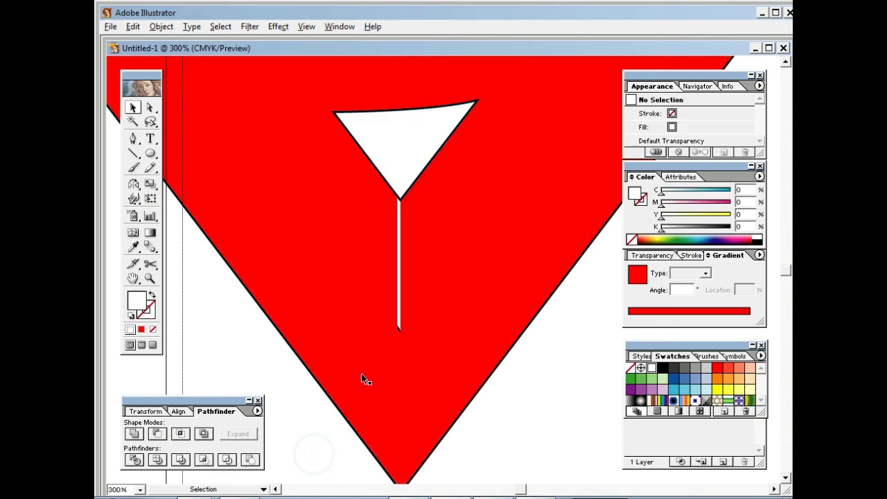
click(383, 233)
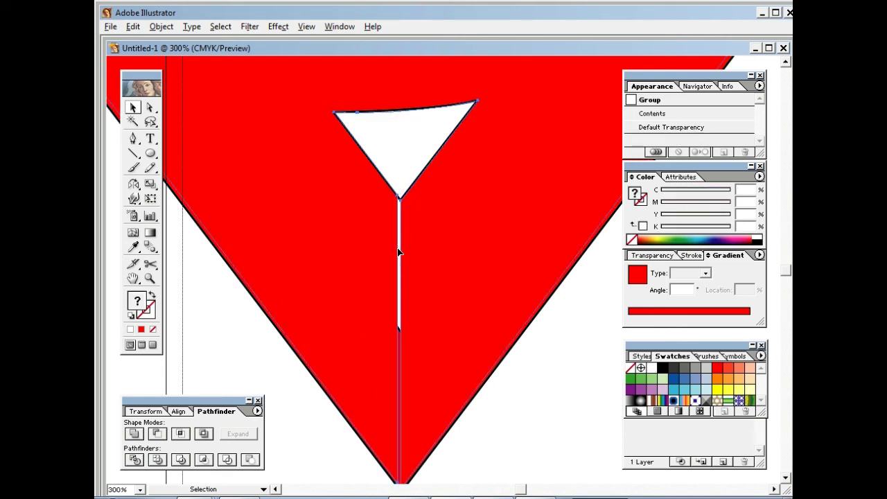
click(397, 250)
key(z)
- Magnify the white seam below the bottom triangle's point and select the shield group
click(402, 228)
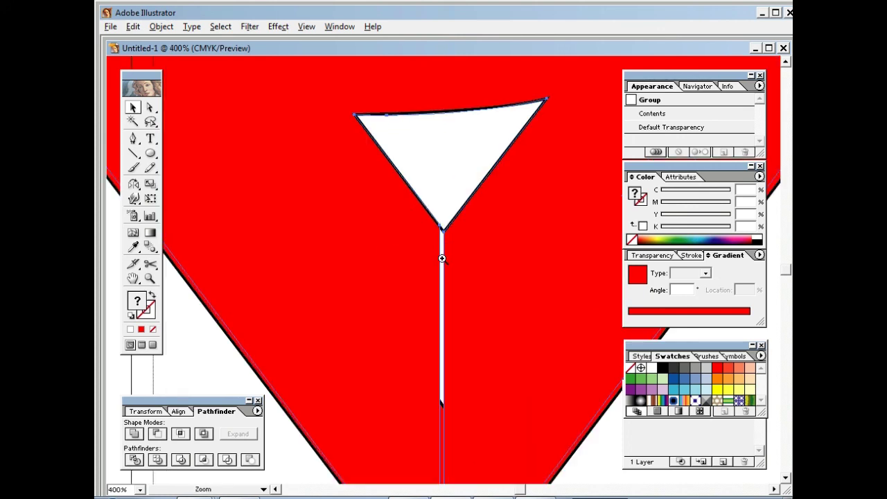
click(441, 258)
click(445, 259)
click(453, 239)
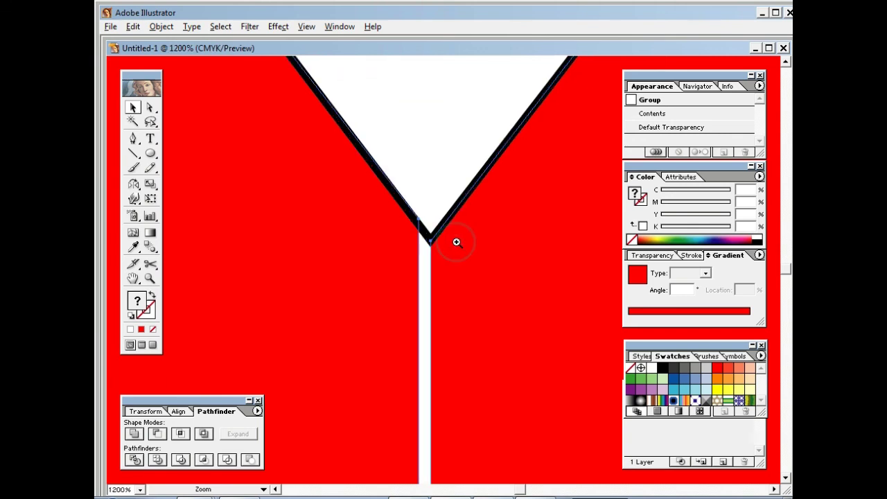
click(456, 242)
key(v)
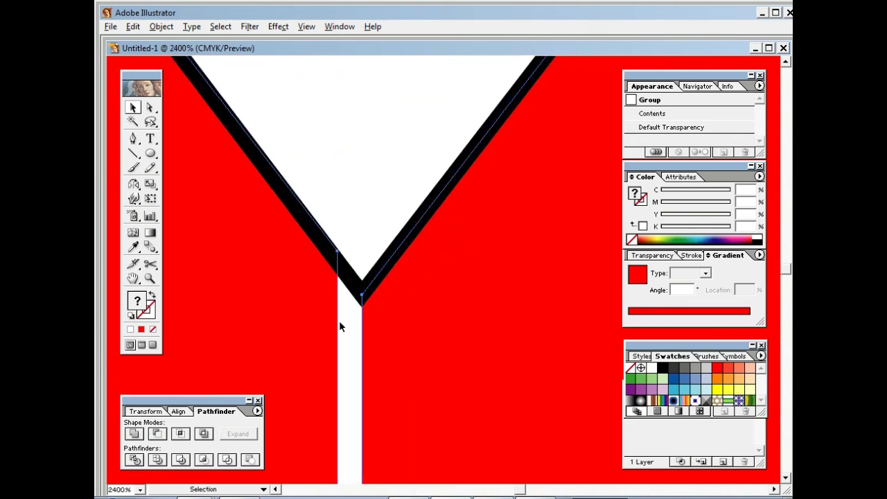
click(337, 260)
click(337, 253)
click(344, 314)
click(341, 279)
click(350, 350)
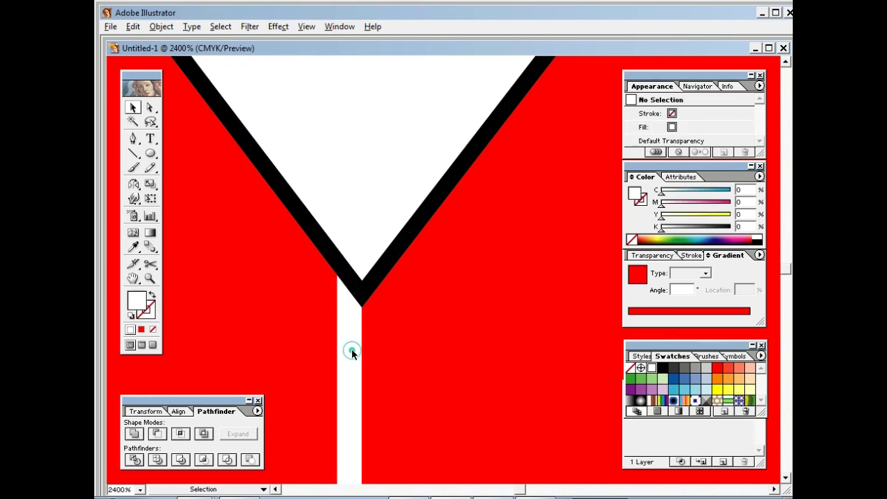
click(313, 307)
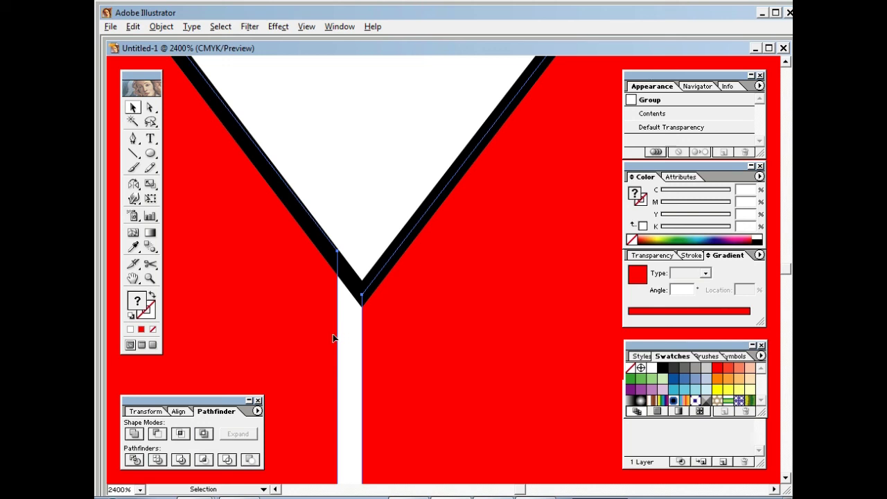
ctrl+alt+click(332, 317)
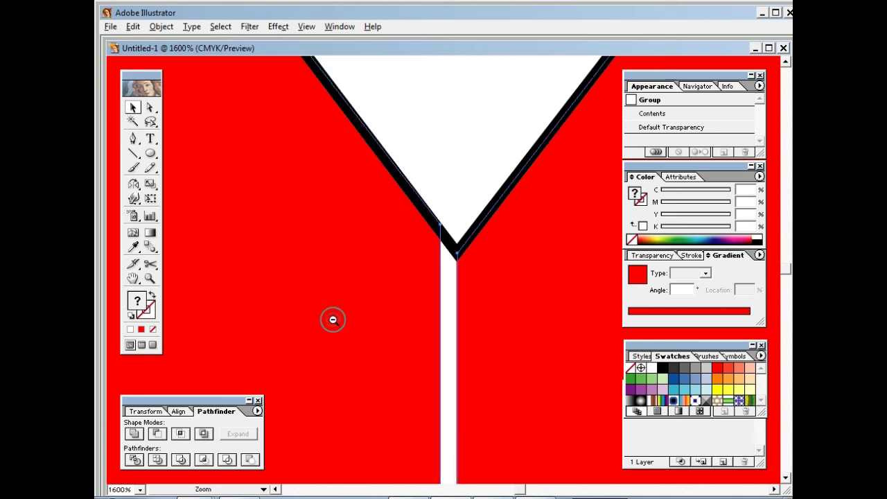
ctrl+alt+click(404, 331)
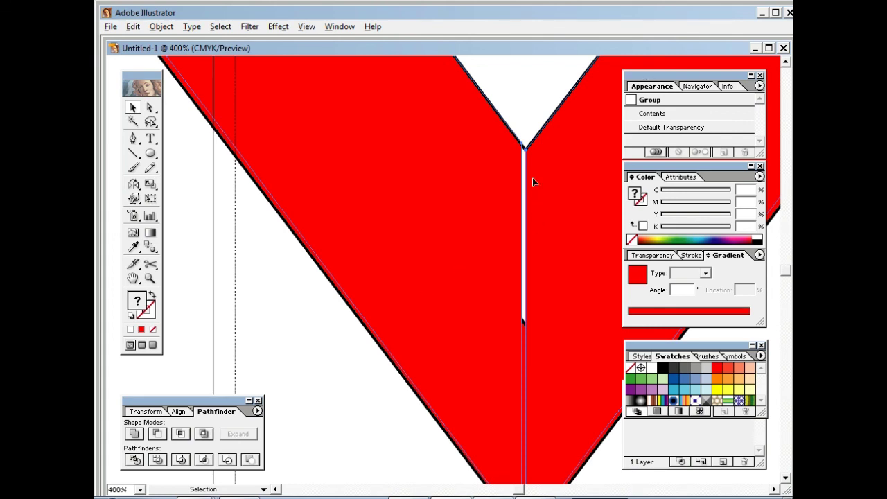
- Nudge the red shape's apex anchor right twice and down once to close the seam
click(150, 107)
click(286, 353)
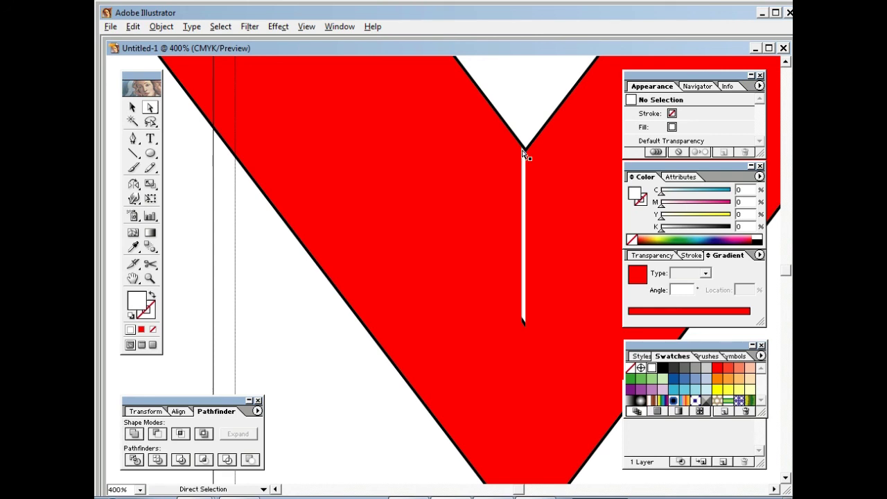
key(ctrl+alt+space)
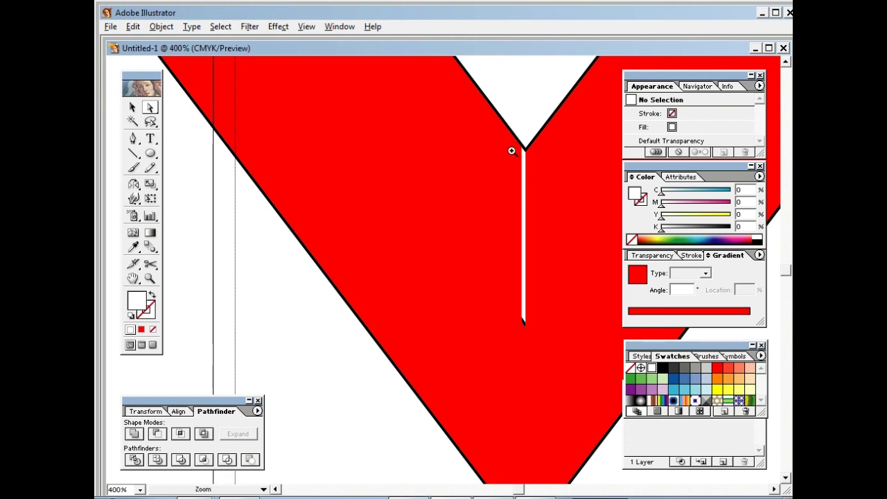
key(ctrl+space)
drag(416, 95, 607, 383)
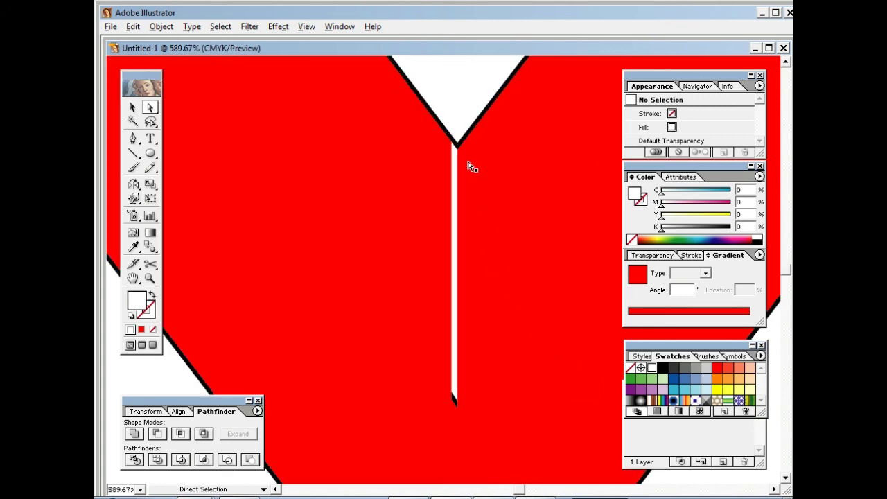
key(ctrl+space)
click(452, 147)
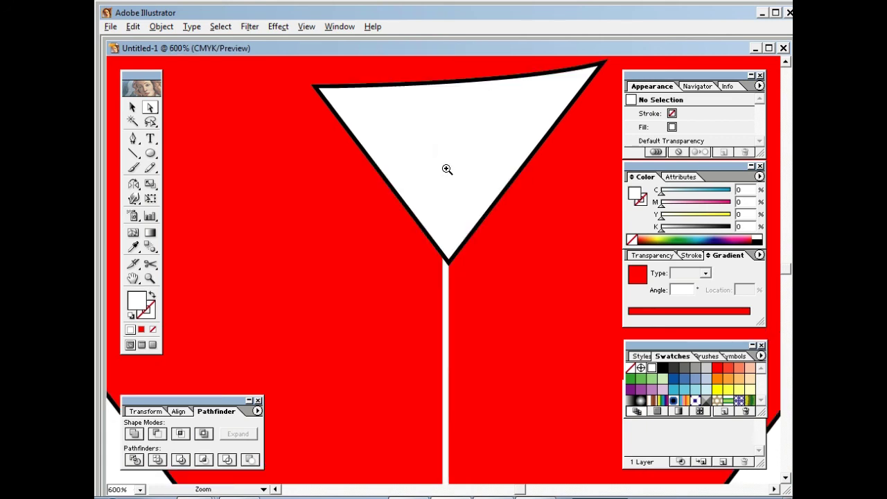
click(446, 262)
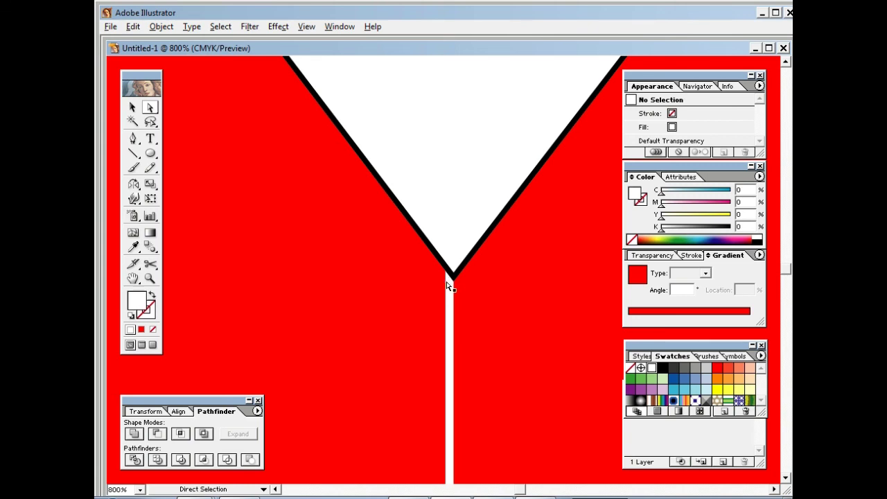
click(446, 282)
click(446, 264)
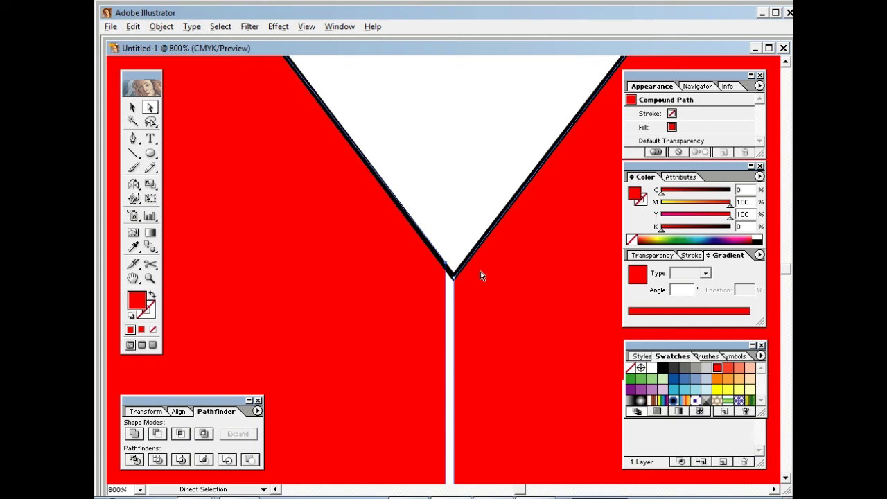
key(Right)
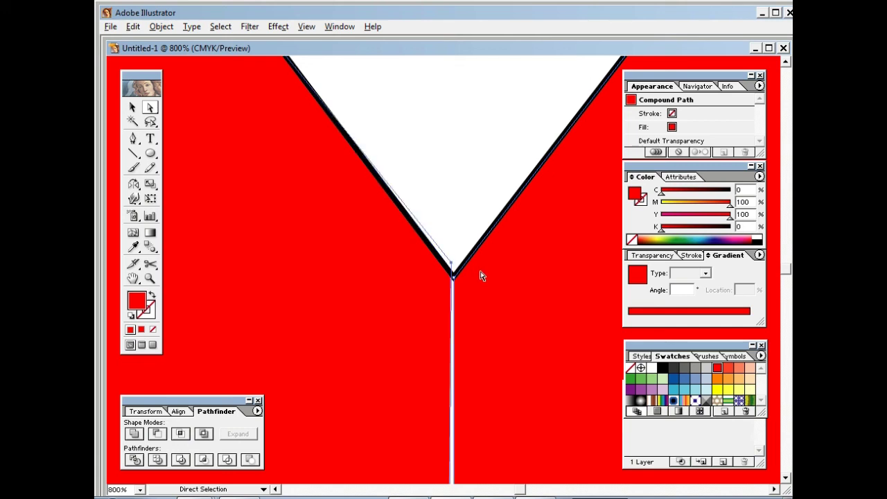
key(Right)
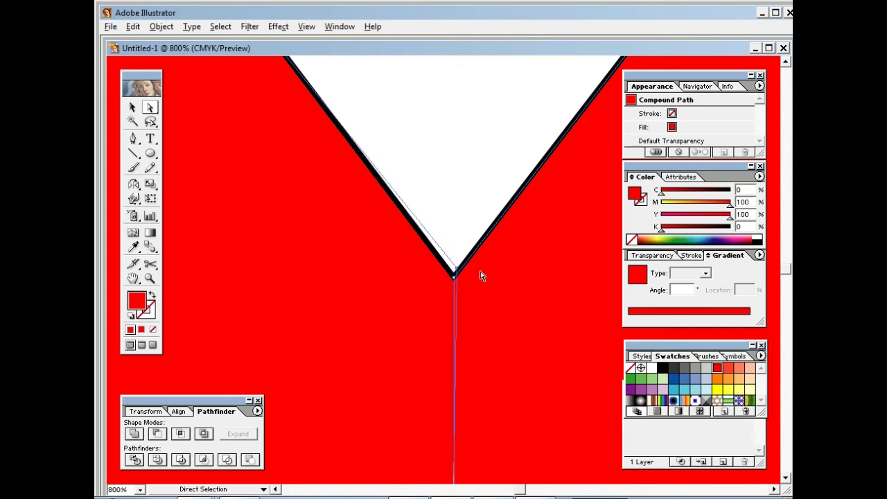
key(Down)
key(Down)
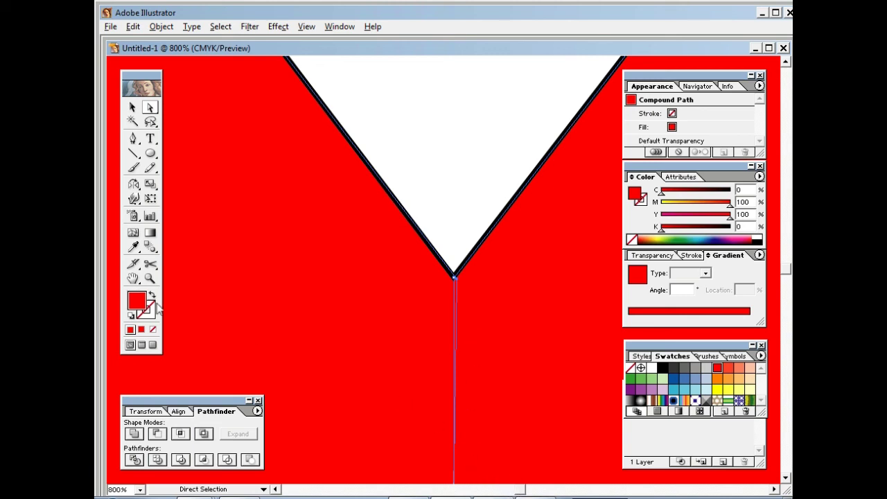
- Nudge the red V's bottom tip anchor down, right and down onto the black outline
click(132, 278)
drag(477, 375, 458, 276)
mouse_move(487, 399)
mouse_down()
mouse_move(479, 277)
mouse_move(472, 327)
mouse_up()
drag(500, 409, 486, 320)
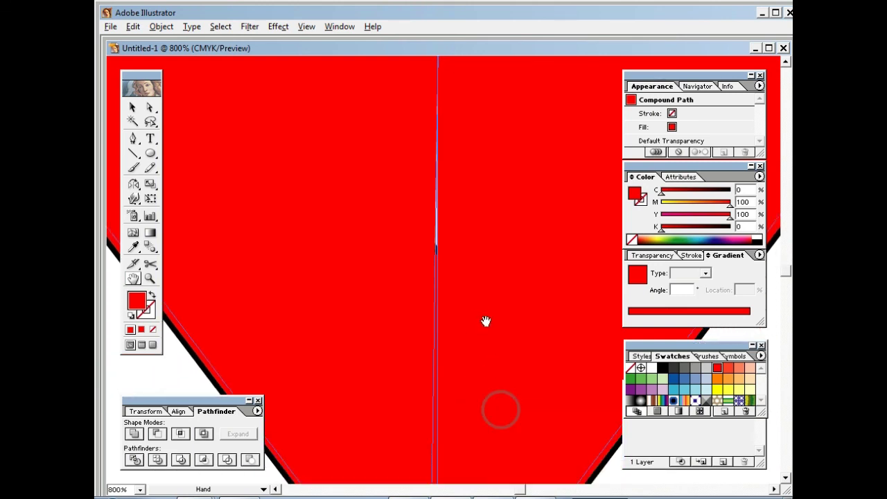
drag(485, 382, 485, 302)
drag(496, 398, 500, 325)
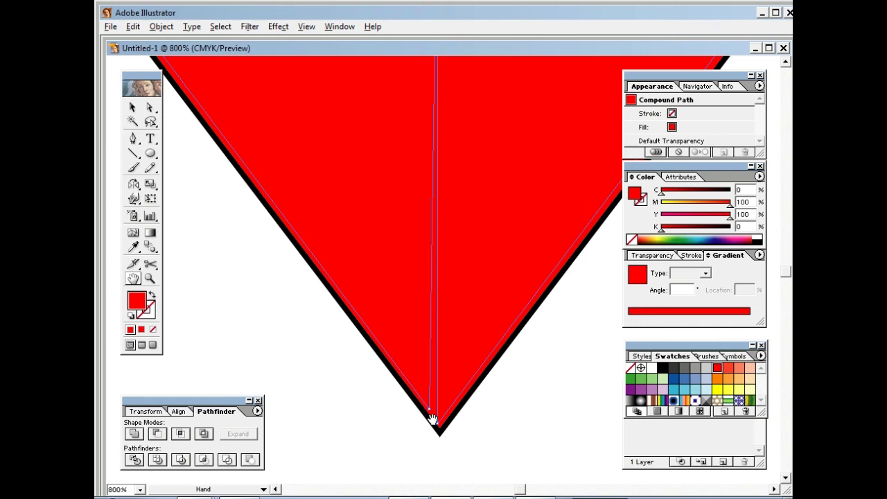
click(150, 107)
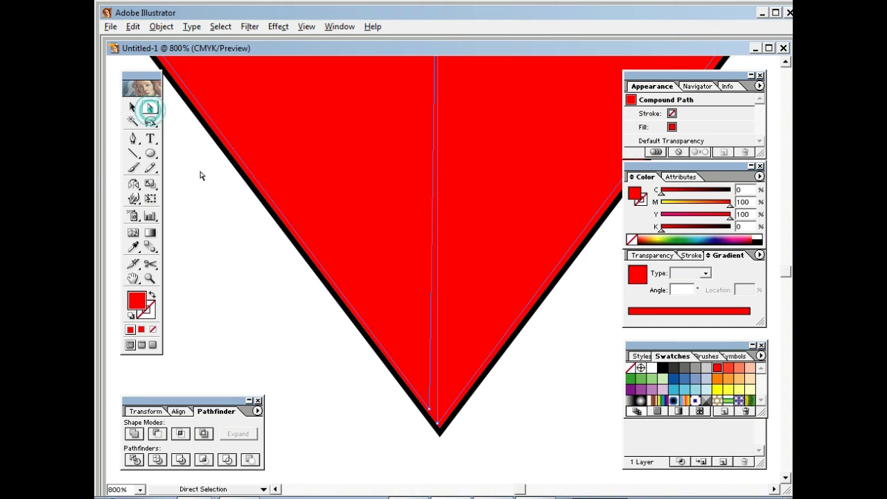
click(429, 410)
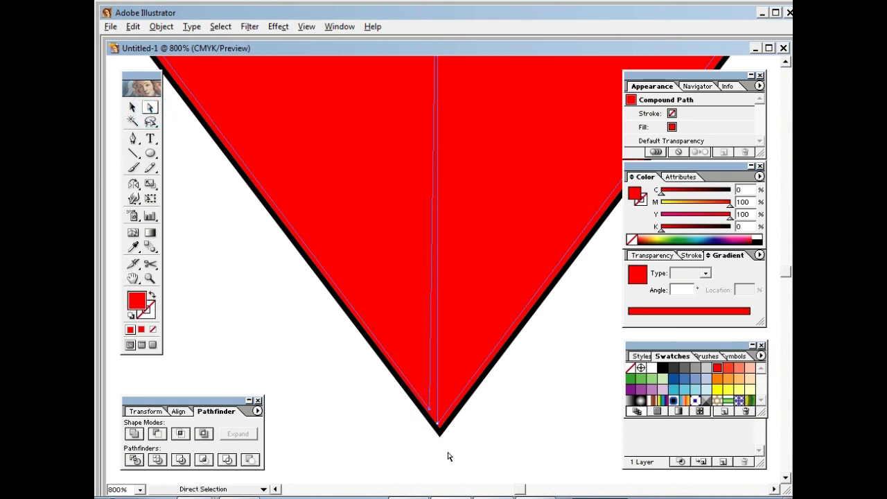
key(Down)
key(Right)
key(Right)
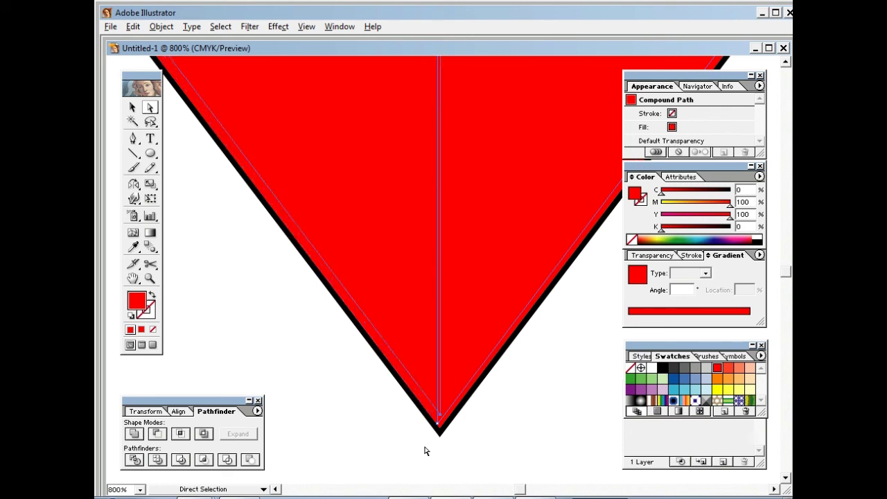
key(Down)
key(Down)
- Zoom out to view the complete emblem and clear the selection
ctrl+alt+click(429, 412)
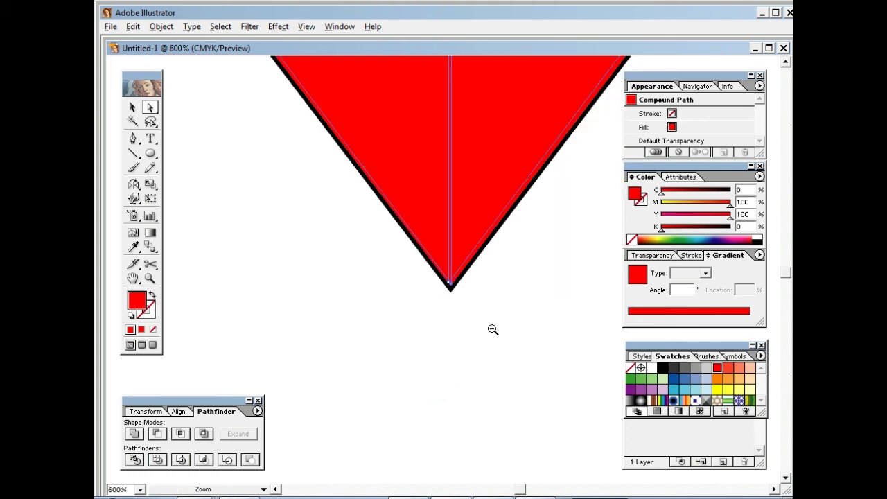
ctrl+alt+click(474, 203)
ctrl+alt+click(475, 201)
ctrl+alt+click(475, 201)
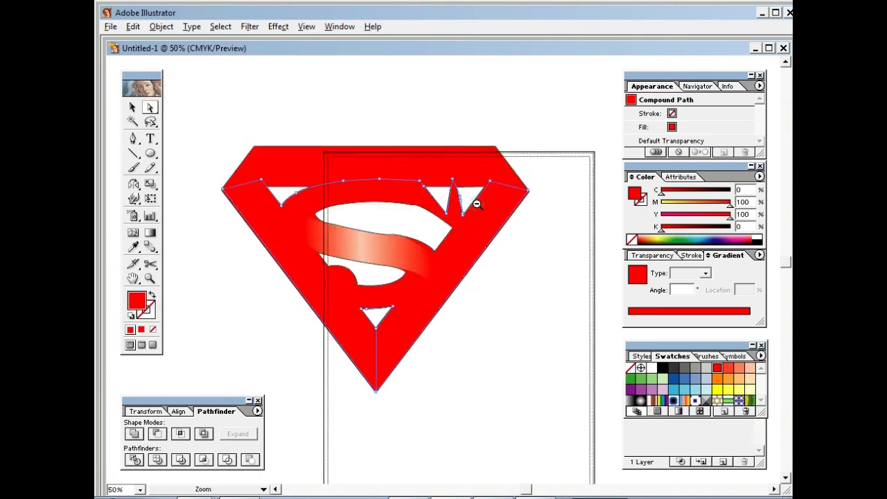
click(437, 172)
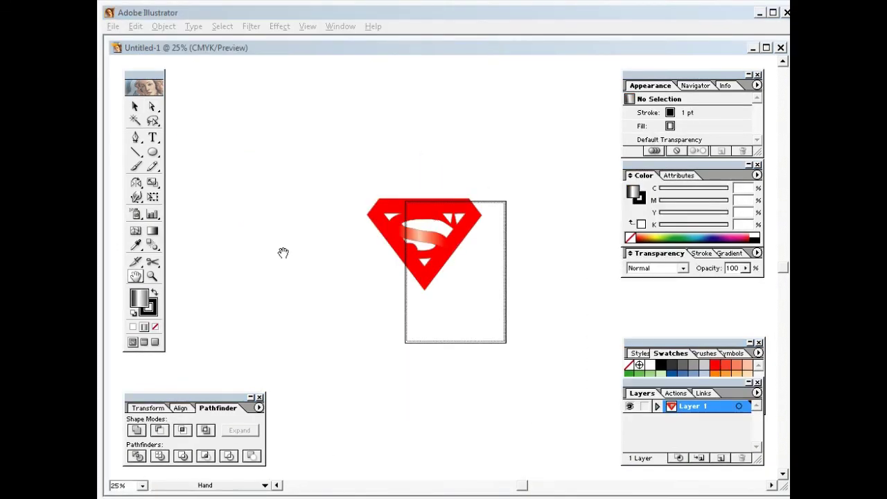
- Move the Superman emblem to the left side of the artboard
click(135, 106)
click(434, 244)
drag(451, 261, 303, 280)
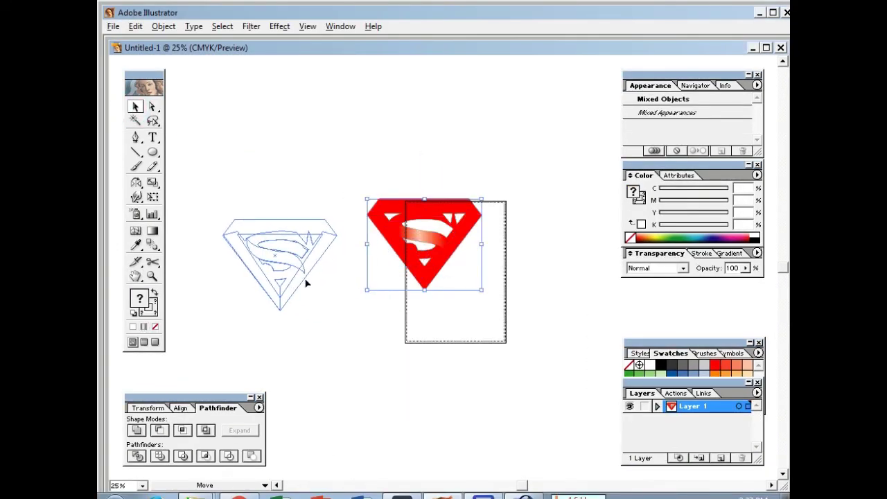
click(358, 161)
- Draw a wide gradient-filled background rectangle and run its gradient diagonally
drag(152, 152, 463, 364)
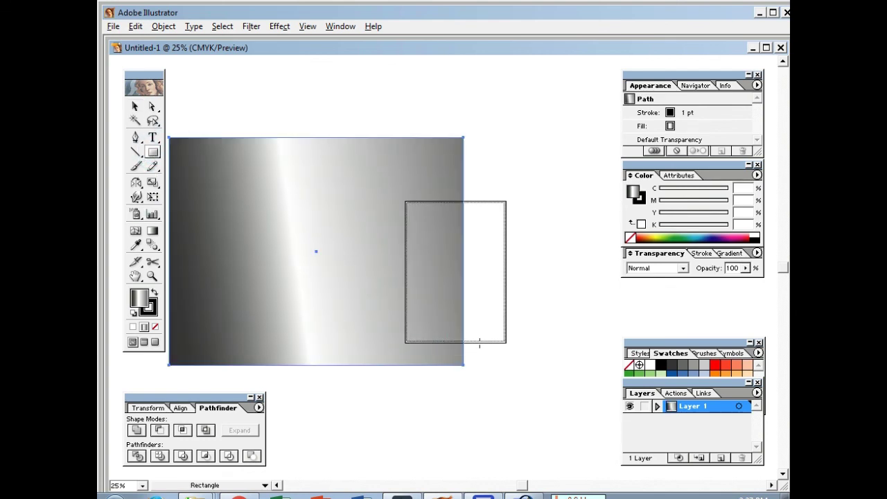
key(v)
drag(524, 485, 502, 485)
drag(297, 252, 239, 252)
drag(591, 251, 603, 250)
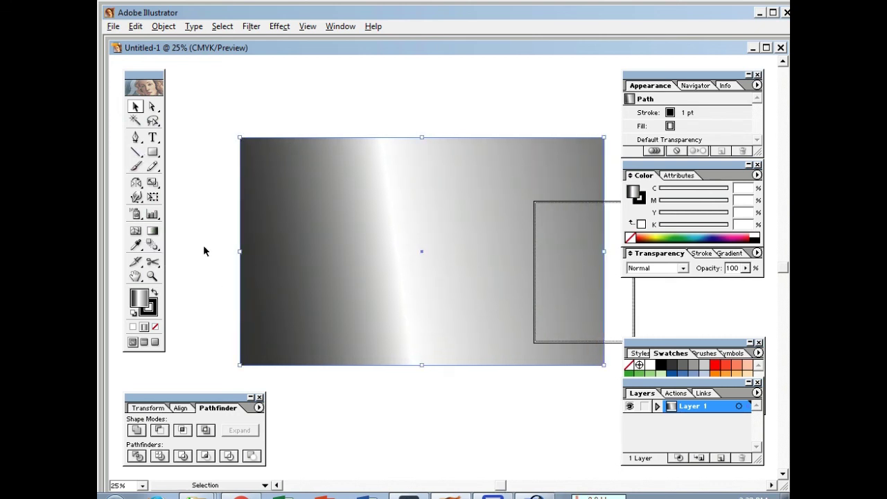
click(153, 231)
drag(260, 359, 578, 149)
- Make an offset copy set to Screen blending, and place the shield over the background
click(135, 105)
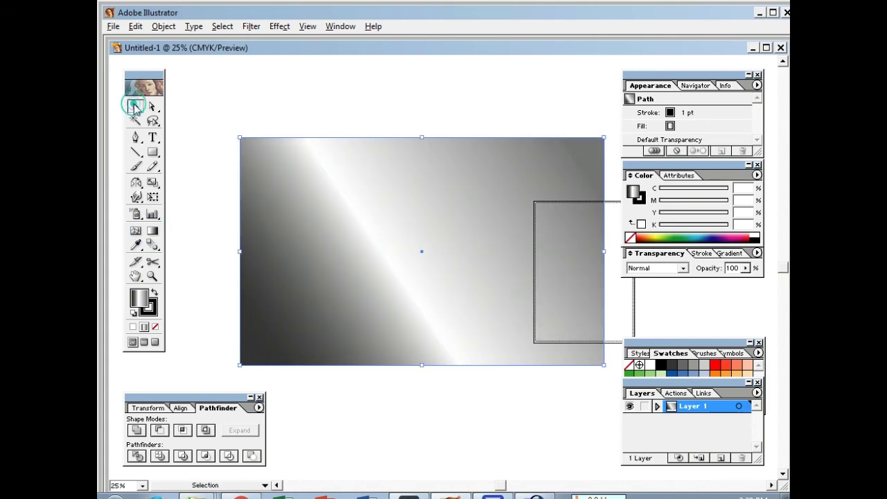
mouse_move(396, 280)
mouse_down()
mouse_move(411, 353)
mouse_move(399, 284)
mouse_up()
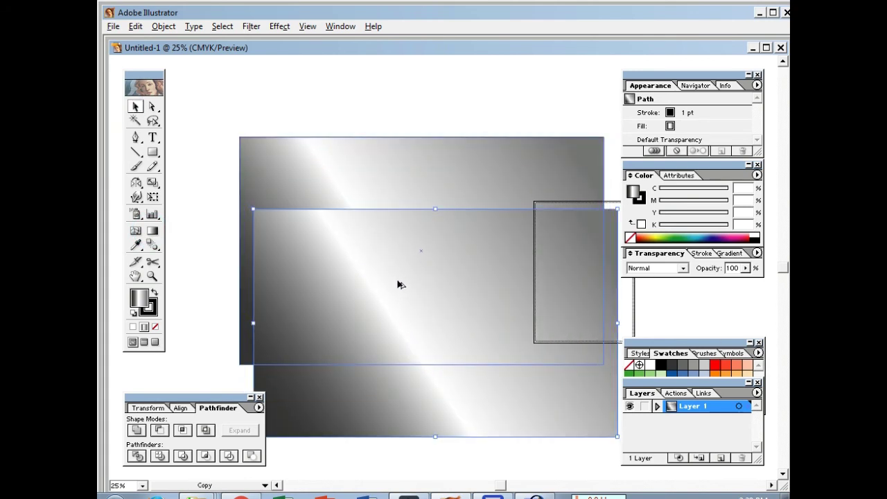
click(682, 268)
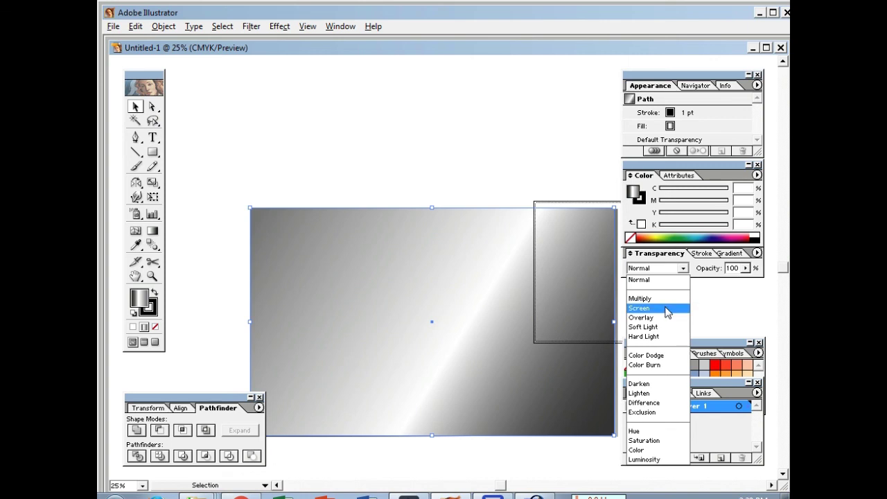
click(663, 308)
click(745, 268)
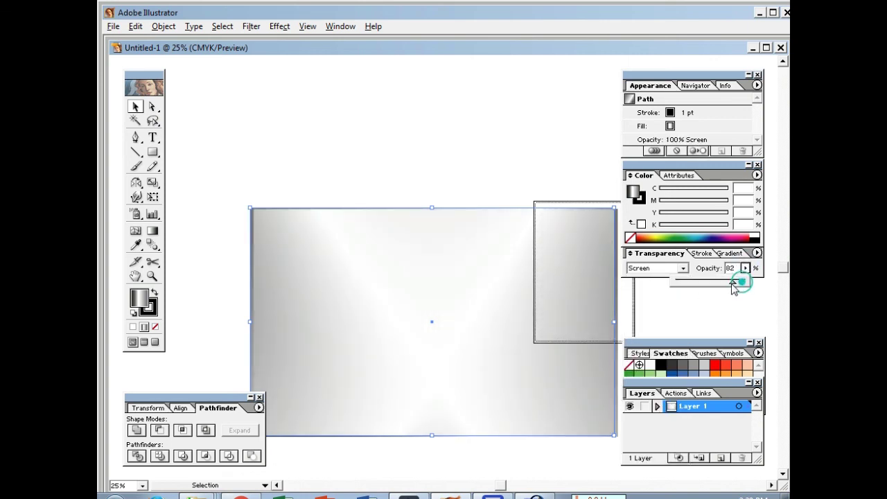
drag(745, 281, 762, 285)
drag(240, 194, 268, 219)
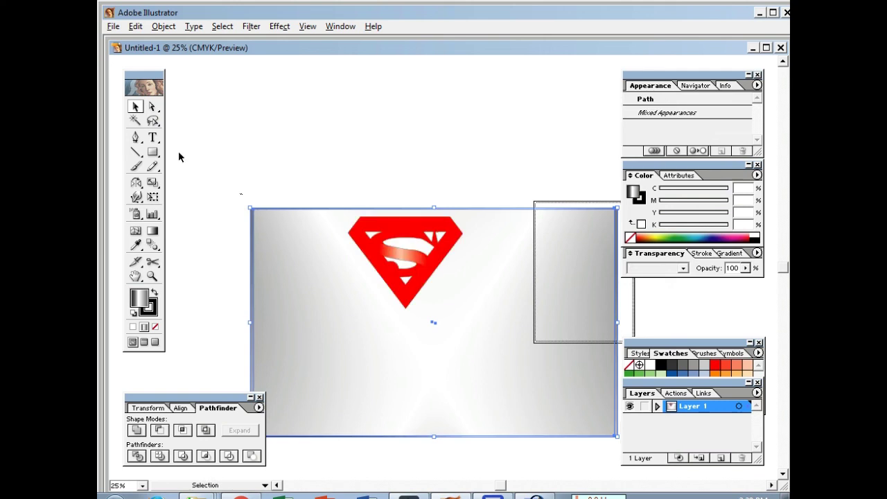
- Centre the gradient background rectangles under the shield
drag(305, 296, 276, 229)
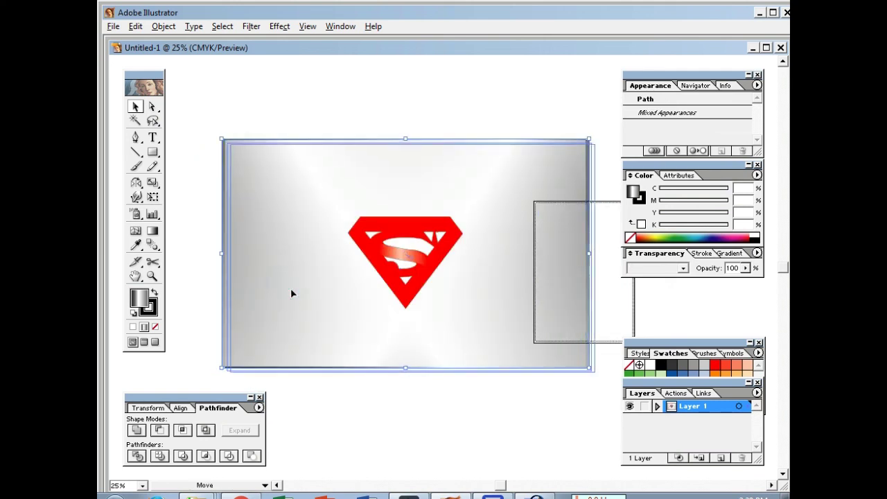
drag(291, 293, 297, 297)
click(346, 383)
- Nudge the red shield's flat top edge down slightly with Direct Selection
click(152, 107)
click(433, 230)
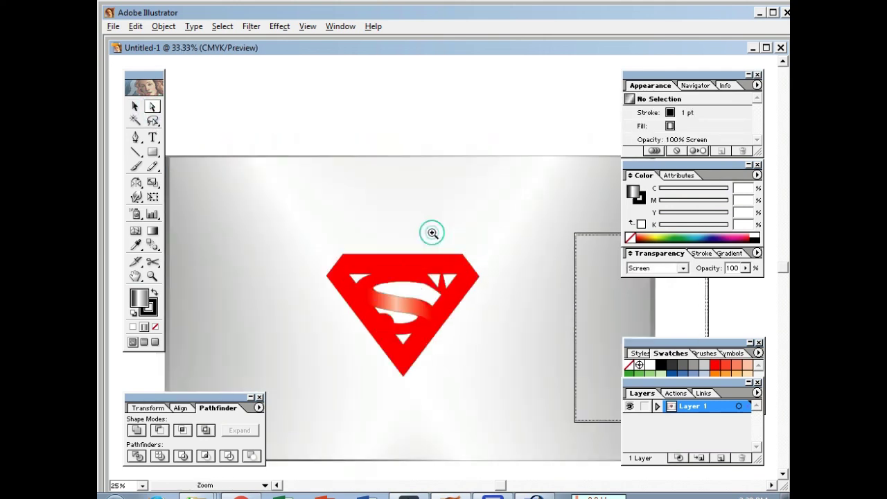
click(550, 241)
click(521, 235)
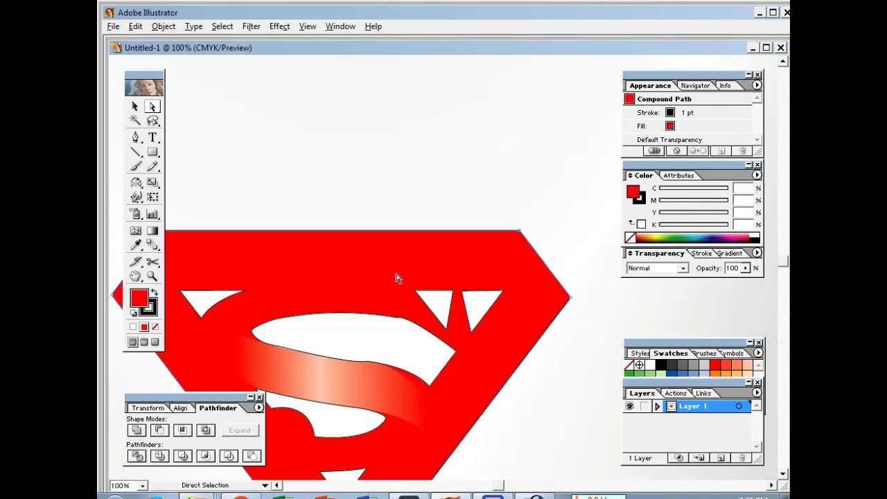
drag(497, 485, 493, 485)
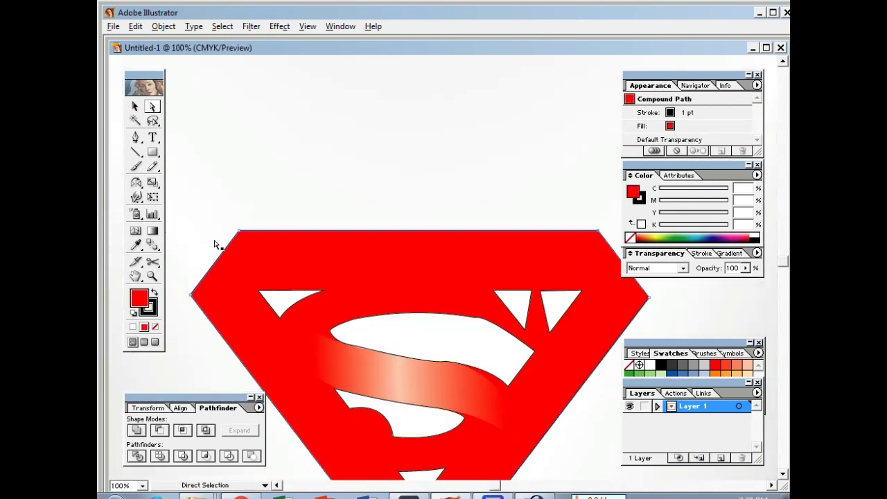
key(Down)
key(Down)
key(Down)
key(Down)
key(Down)
key(Down)
key(Down)
key(Down)
key(Down)
key(Down)
key(Down)
key(Down)
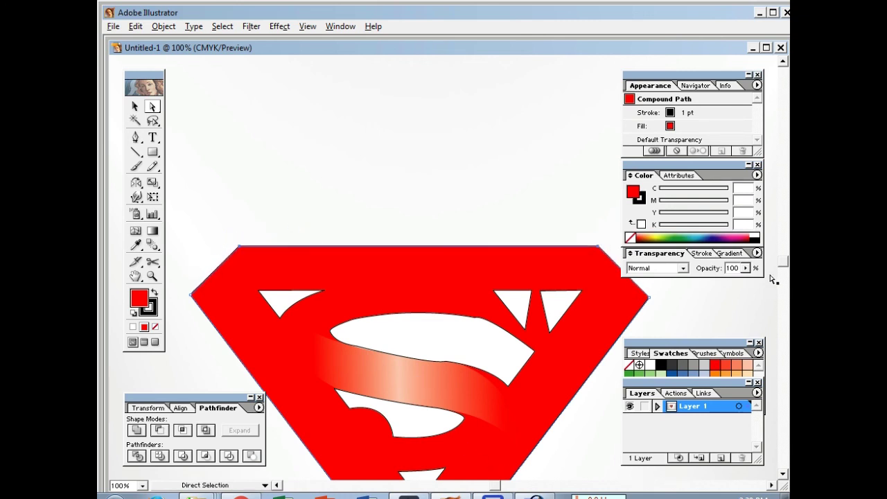
drag(784, 265, 787, 272)
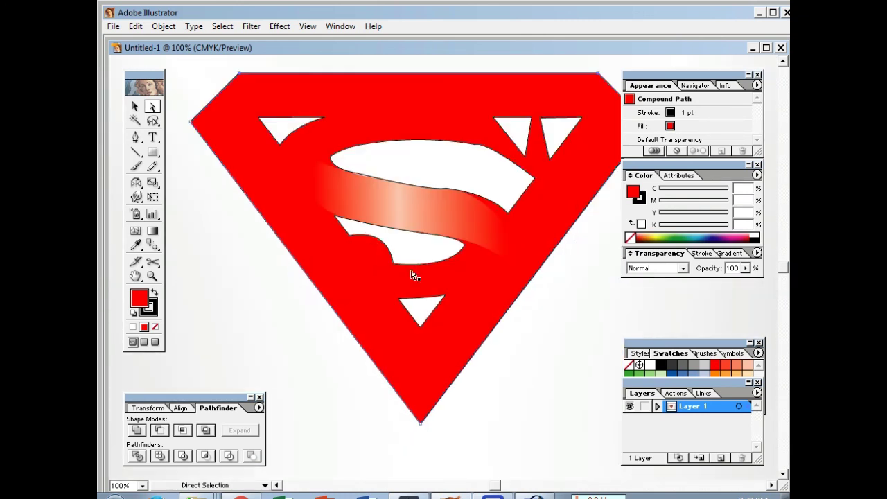
ctrl+alt+click(582, 334)
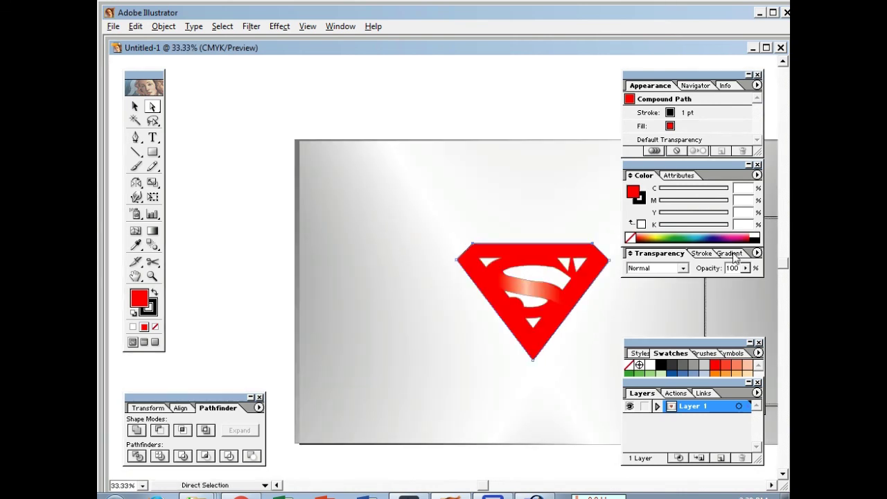
- Shift the background rectangle's gradient midpoint and add a new colour stop
click(135, 106)
click(295, 176)
click(348, 190)
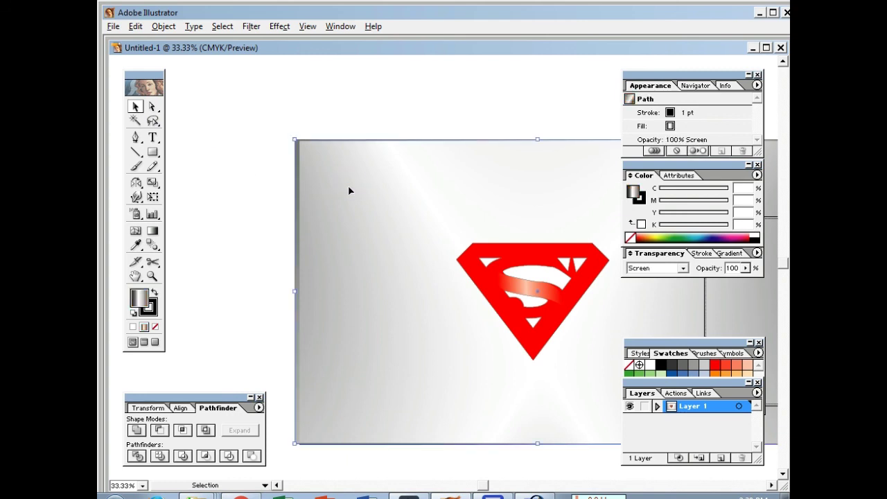
click(726, 253)
mouse_move(708, 305)
mouse_down()
mouse_move(720, 309)
mouse_move(681, 305)
mouse_up()
click(688, 317)
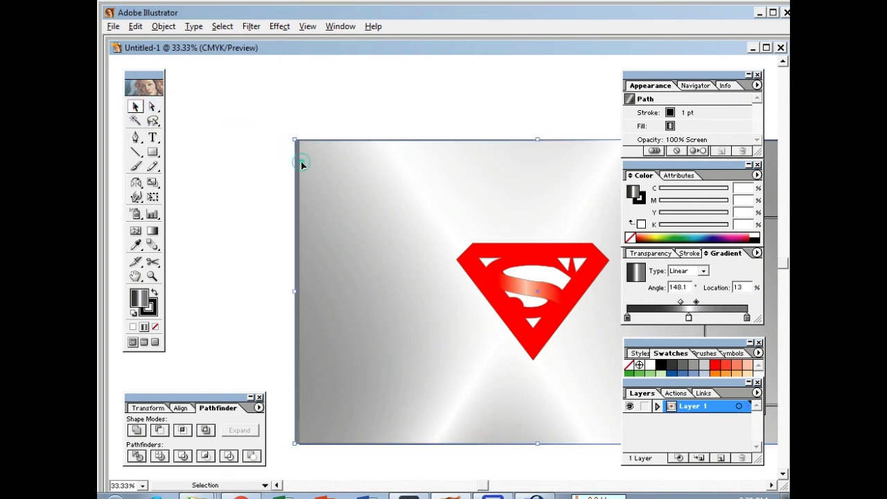
- Duplicate the gradient rectangle down-left so its light streaks cross the original
drag(340, 175, 264, 235)
drag(263, 129, 318, 173)
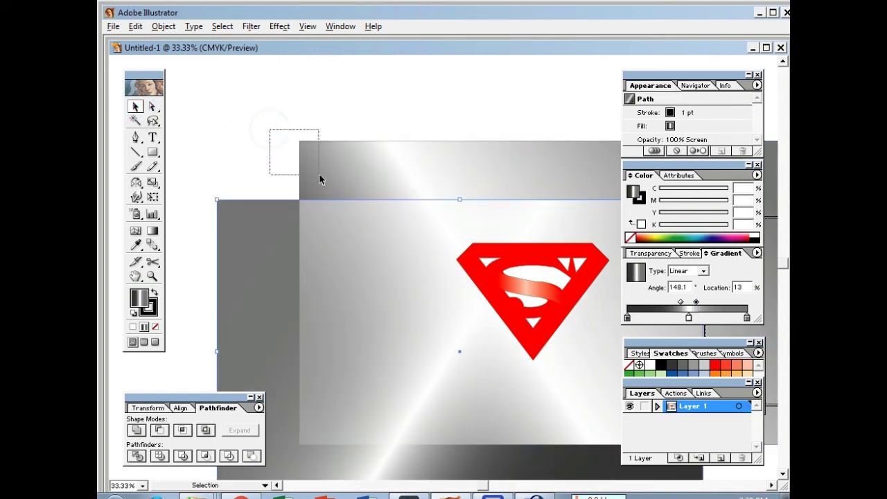
mouse_move(696, 303)
mouse_down()
mouse_move(716, 304)
mouse_move(678, 303)
mouse_move(694, 302)
mouse_up()
click(259, 293)
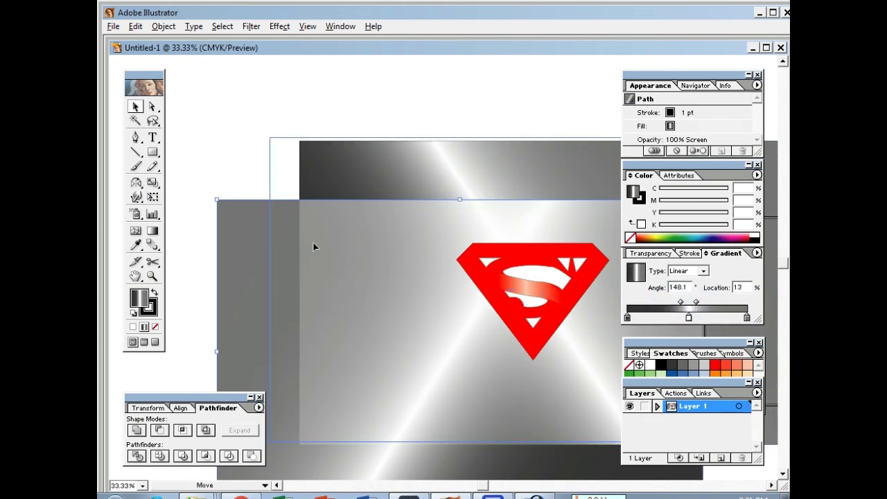
click(199, 248)
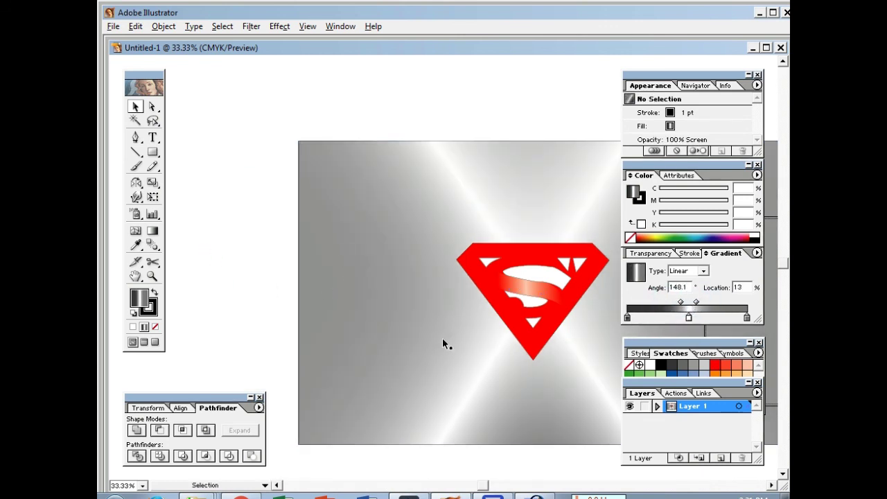
- Pan to centre the shield and stop the screen recording
click(135, 277)
mouse_move(575, 250)
mouse_down()
mouse_move(415, 263)
mouse_move(381, 217)
mouse_up()
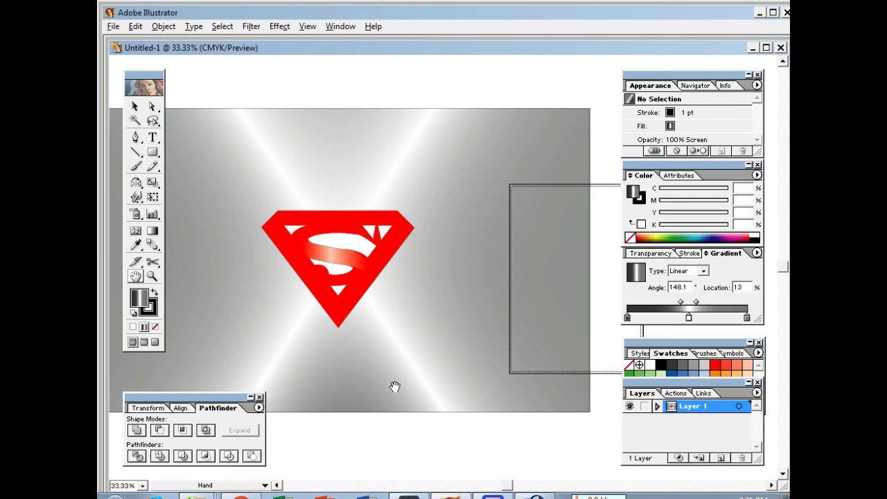
click(676, 493)
right_click(635, 446)
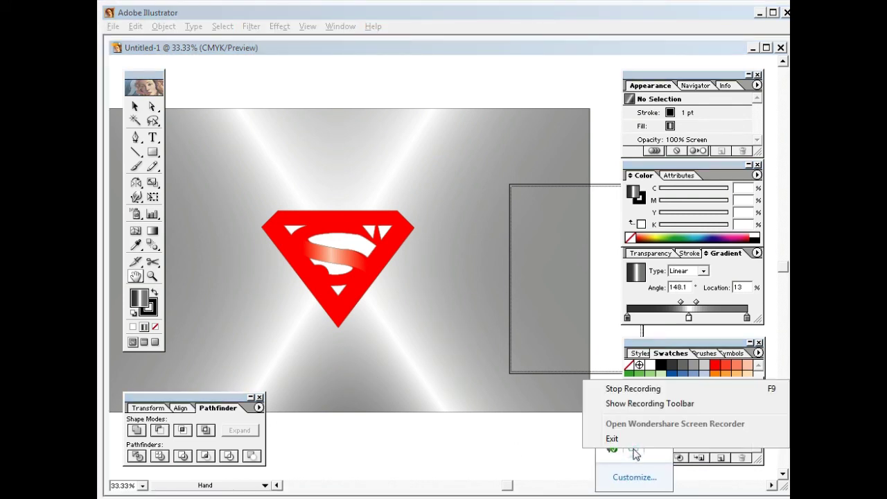